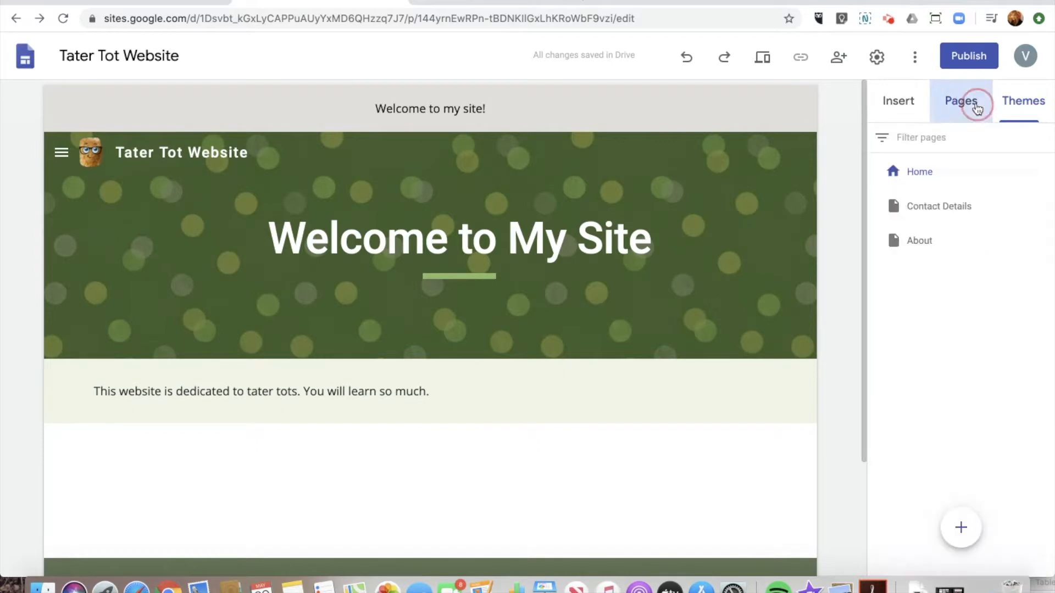
Insert a collapsible text block below the intro text and enter "Some more information" as its heading.
left_click(901, 104)
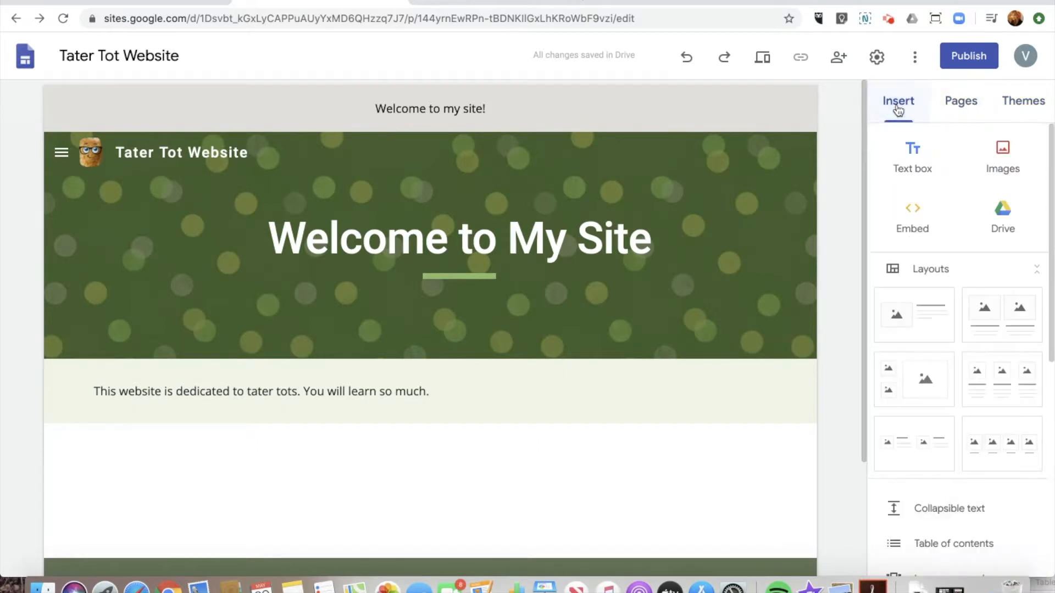
scroll(1009, 398, "down", 2)
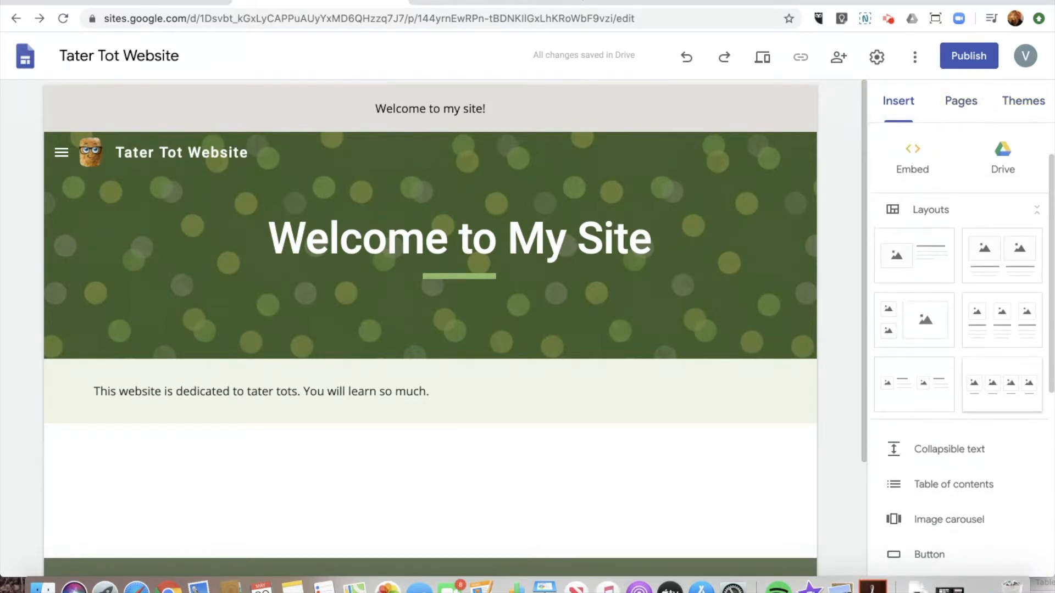
left_click(951, 447)
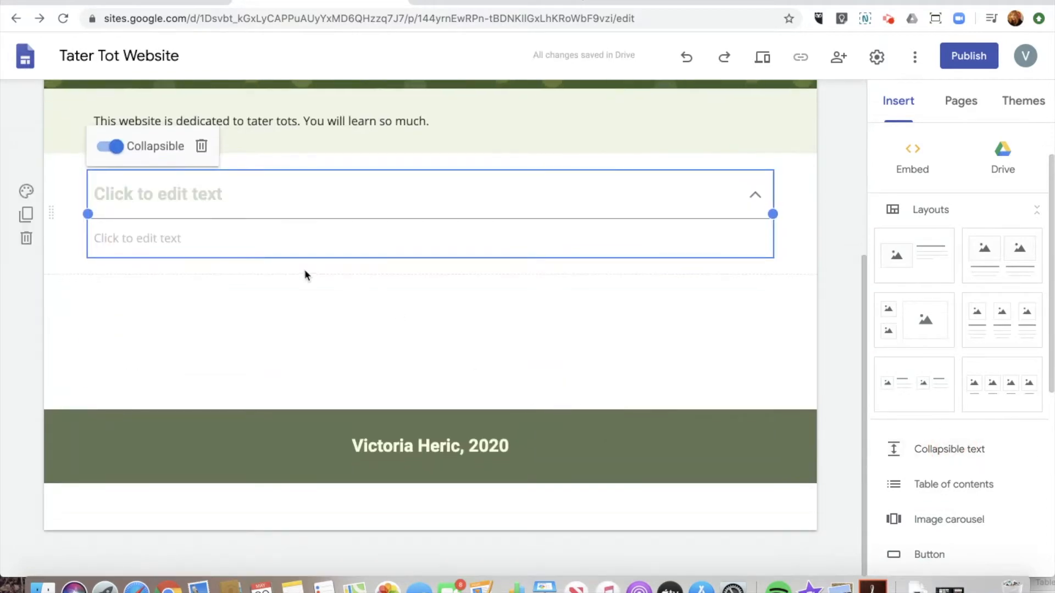
scroll(306, 275, "up", 2)
left_click(220, 277)
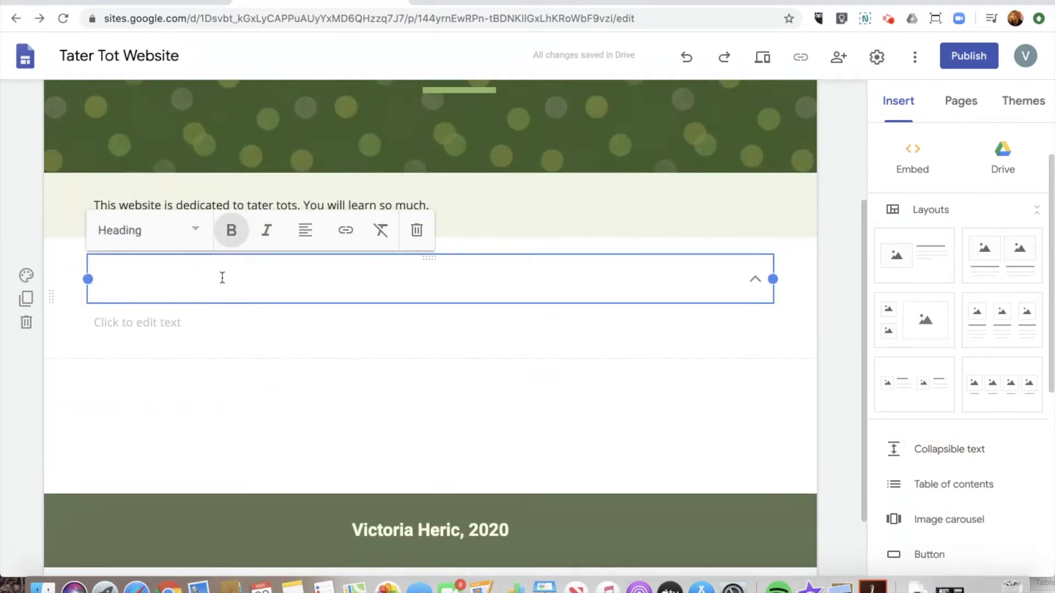
type("Some more")
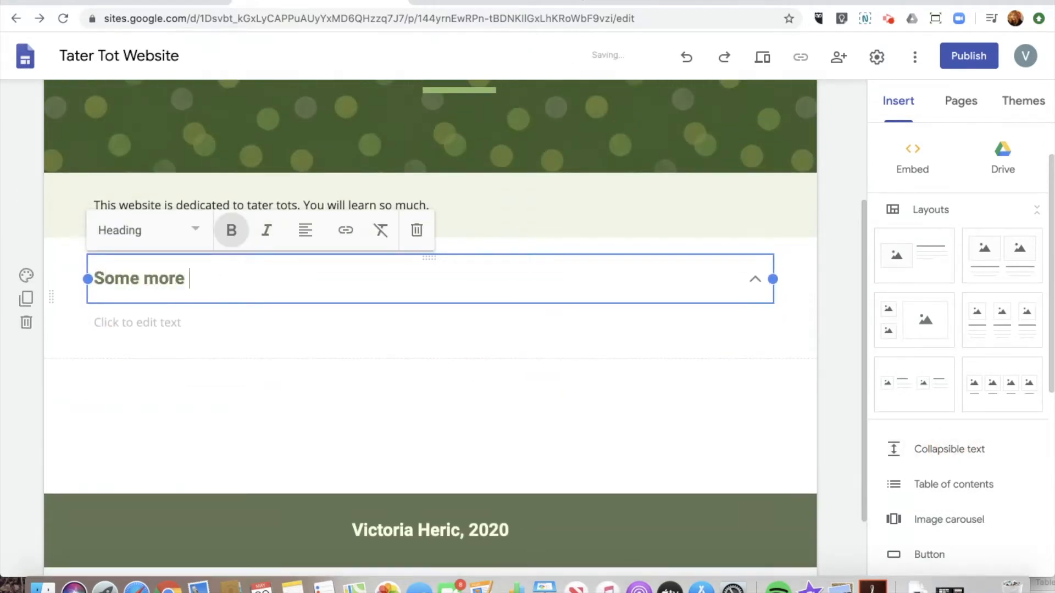
type(" information")
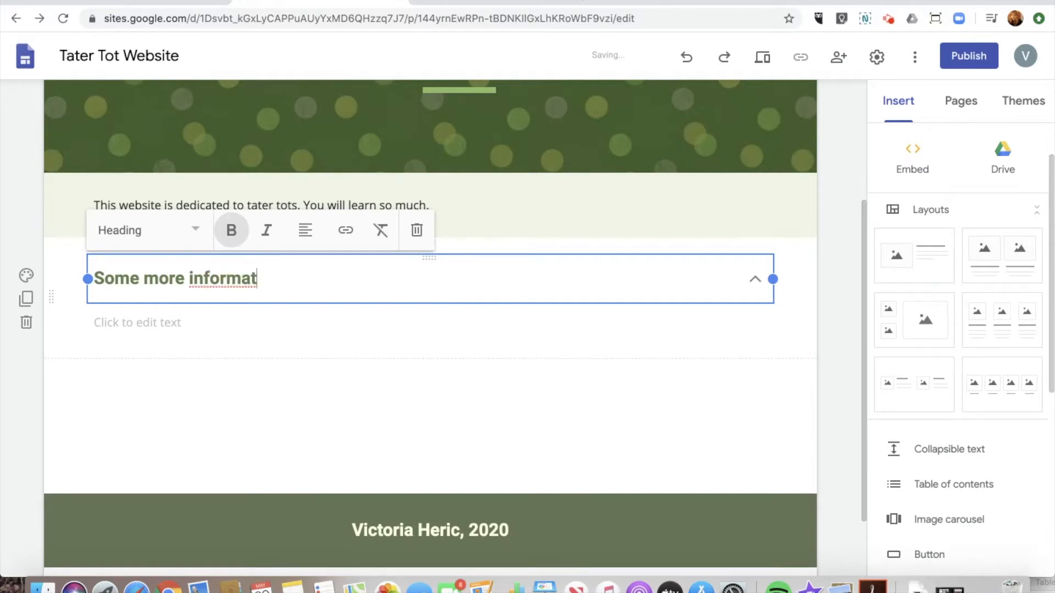
Fill the body of the collapsible block with the standard Lorem ipsum placeholder paragraph.
left_click(127, 328)
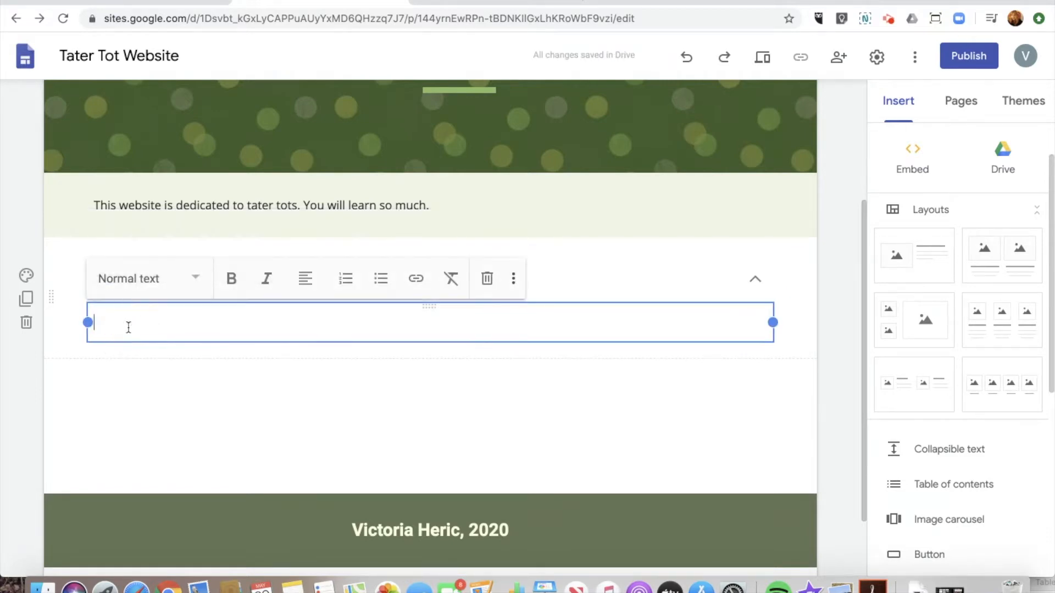
type("Lorem ipsum dolor sit amet, consectetur adipiscing elit, sed do eiusmod tempor incididunt ut labore et dolore magna aliqua. Ut enim ad minim veniam, quis nostrud exercitation ullamco laboris nisi ut aliquip ex ea commodo consequat. Duis aute irure dolor in reprehenderit in voluptate velit esse cillum dolore eu fugiat nulla pariatur. Excepteur sint occaecat cupidatat non proident, sunt in culpa qui officia deserunt mollit anim id est laborum.")
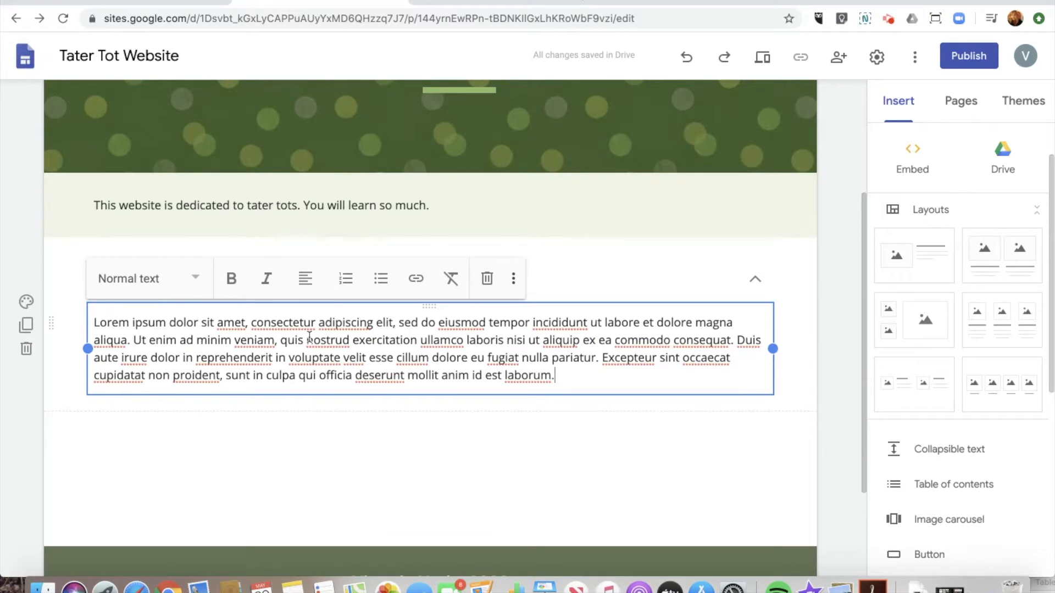
left_click(405, 323)
left_click(61, 378)
Test expanding and collapsing the "Some more information" block, leaving it collapsed.
left_click(456, 289)
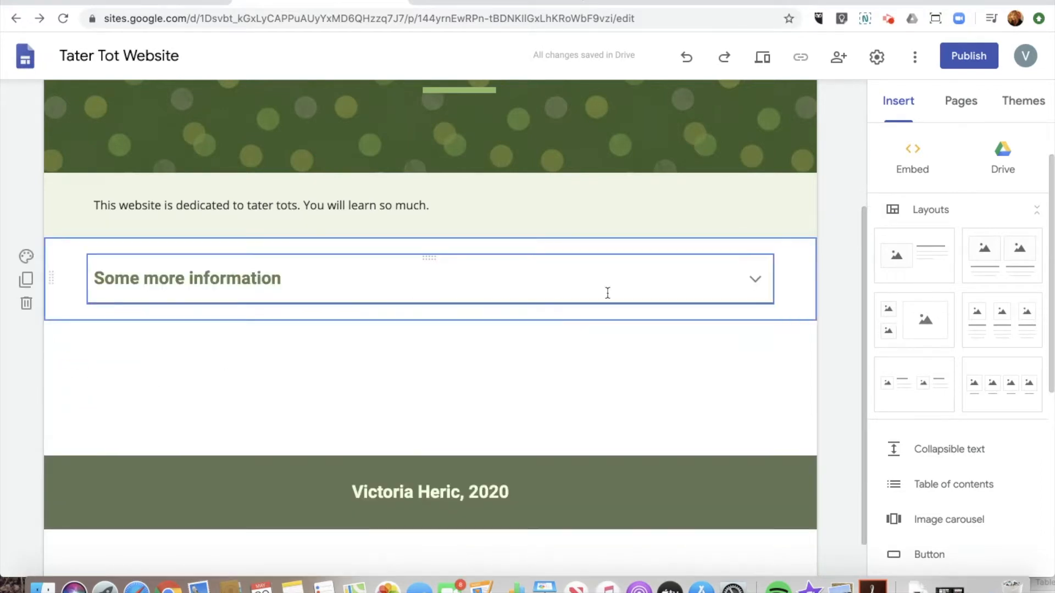
left_click(755, 281)
left_click(755, 281)
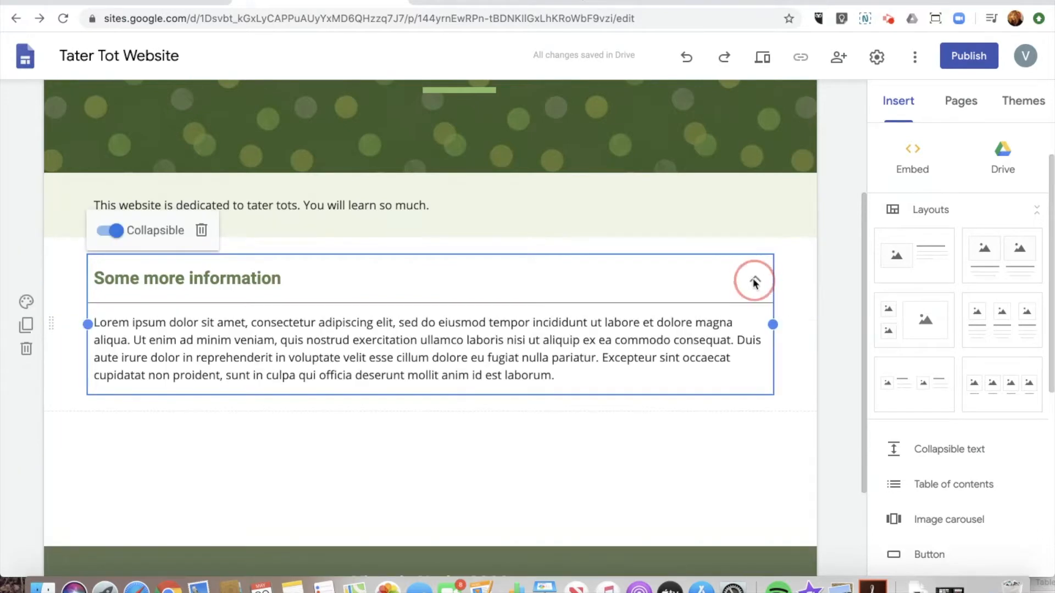
left_click(573, 469)
scroll(565, 372, "up", 5)
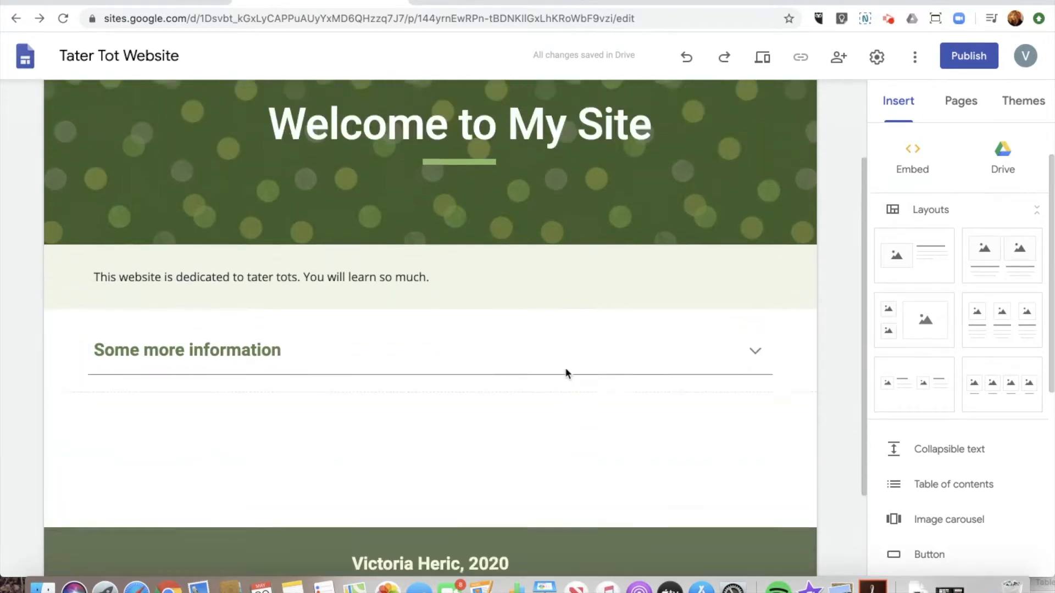
Preview the site at tablet size, expanding the "Some more information" section and collapsing it again.
left_click(762, 165)
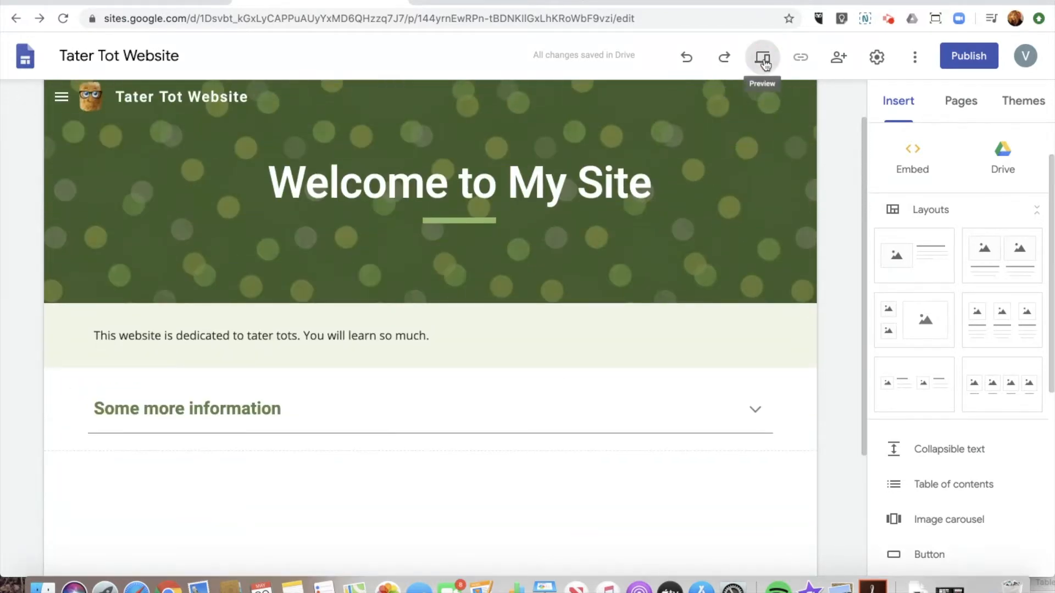
left_click(762, 57)
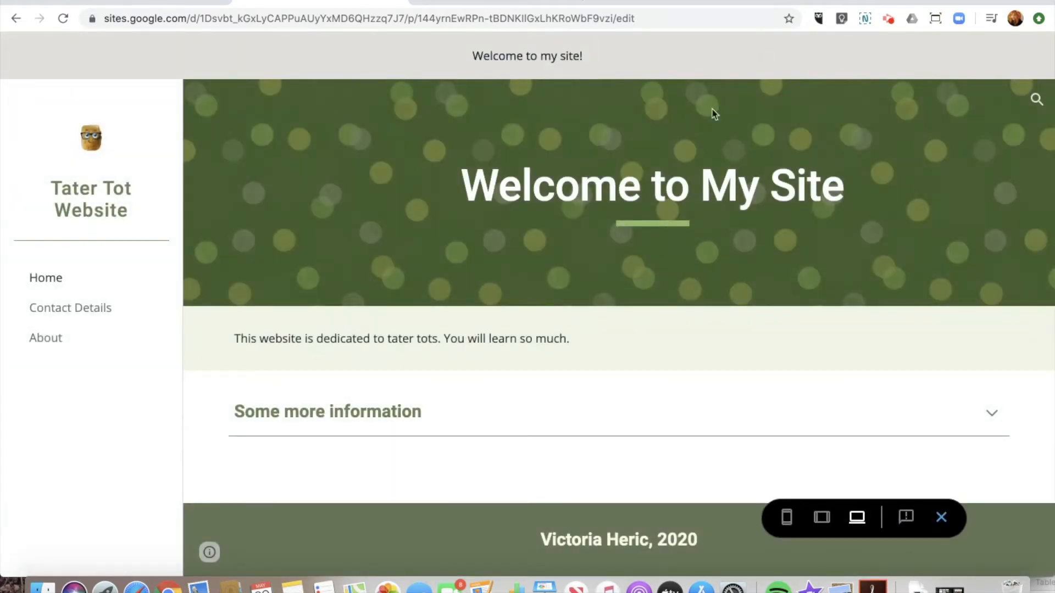
left_click(821, 517)
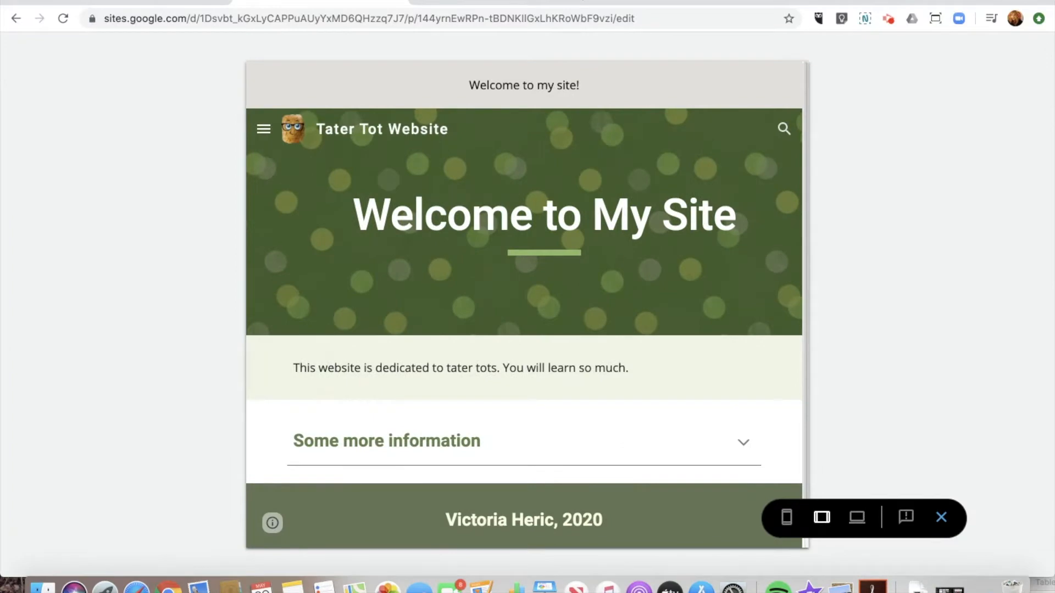
left_click(742, 449)
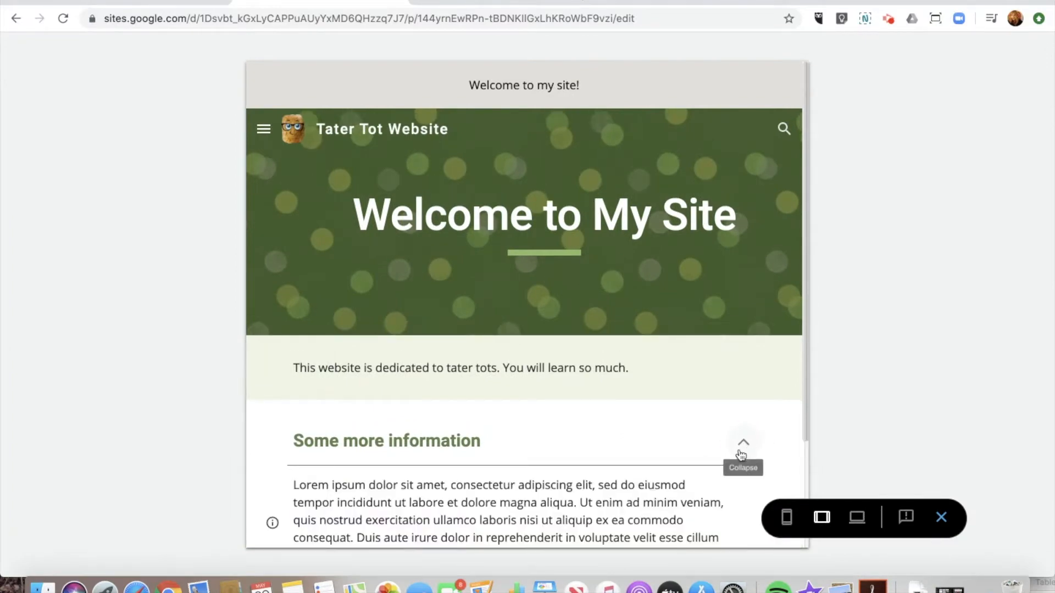
scroll(740, 455, "down", 4)
scroll(739, 454, "up", 2)
left_click(743, 380)
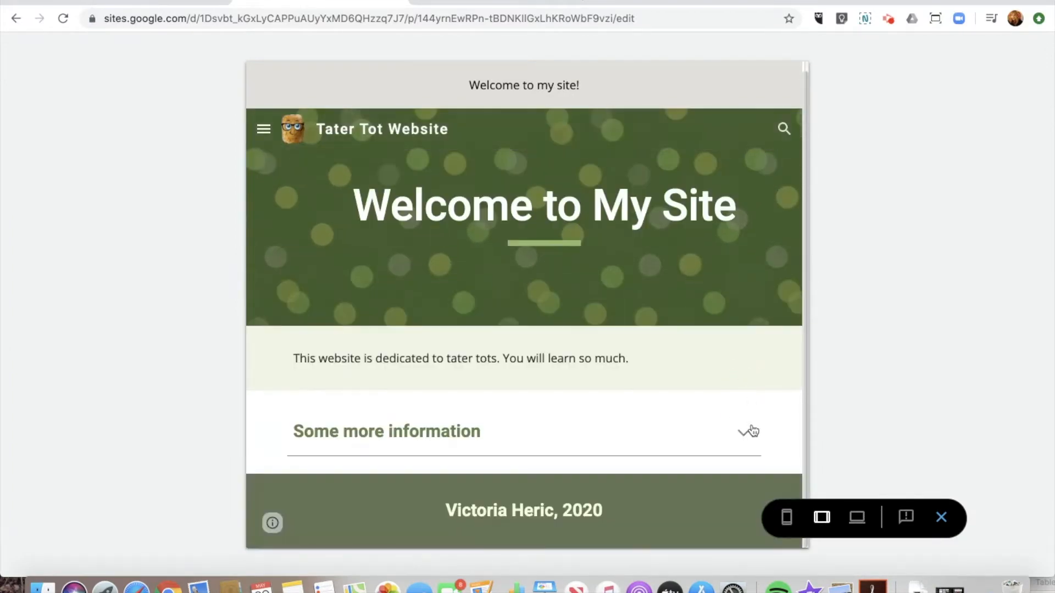
Preview the site at phone size, expand "Some more information" to check its text, and exit the preview.
left_click(786, 515)
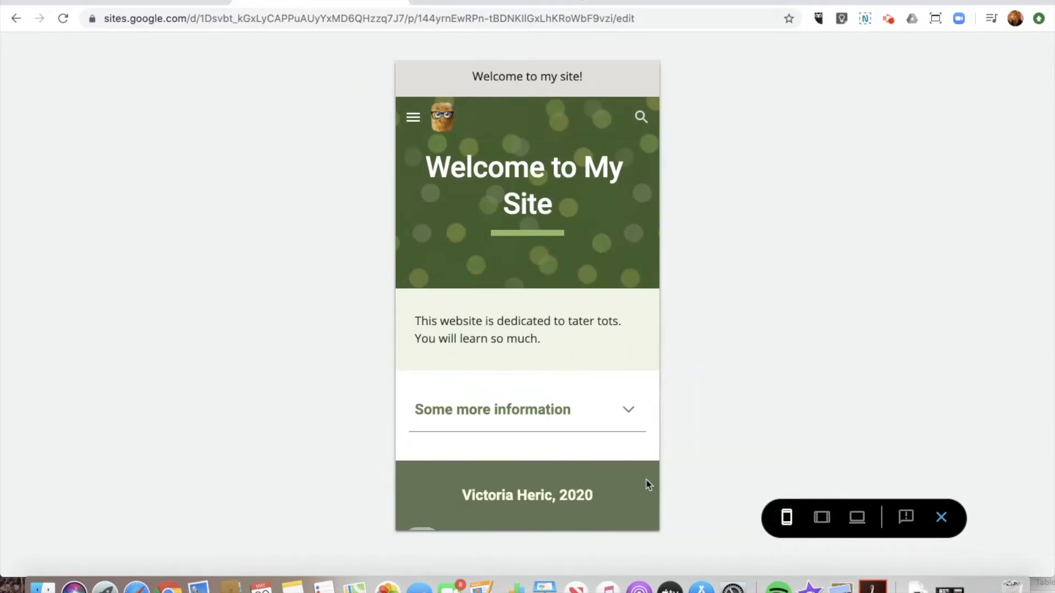
left_click(629, 409)
scroll(605, 475, "down", 5)
scroll(605, 476, "up", 5)
scroll(605, 475, "down", 5)
scroll(422, 501, "up", 5)
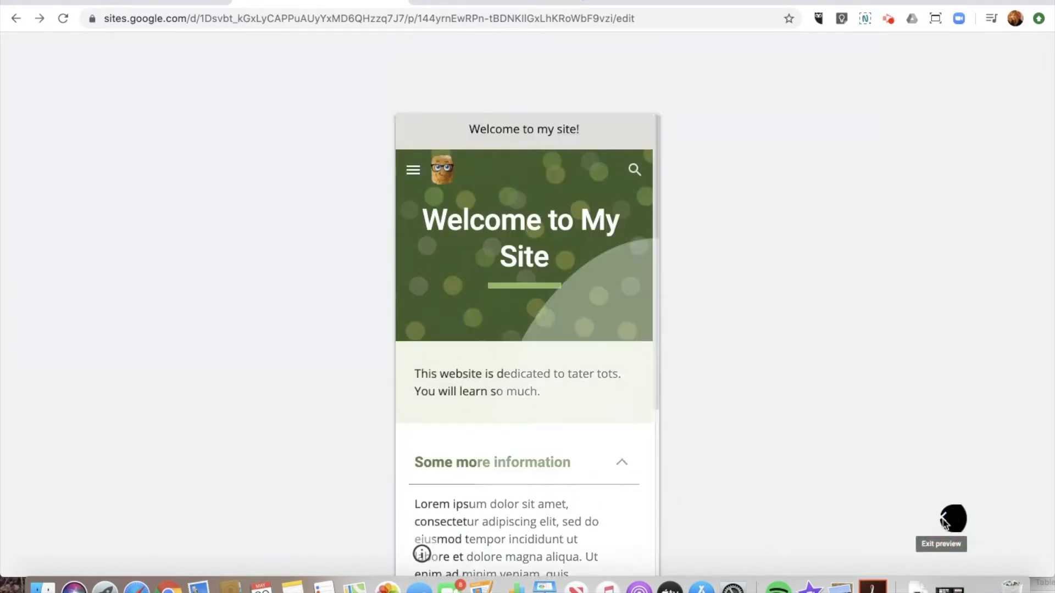
left_click(941, 519)
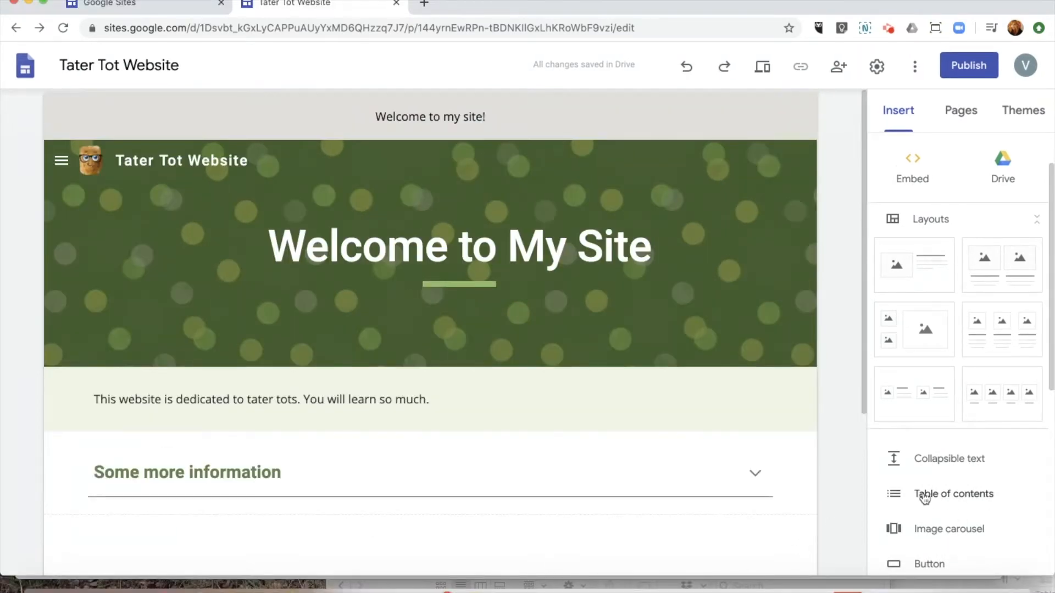
Insert a table of contents on the home page.
left_click(965, 508)
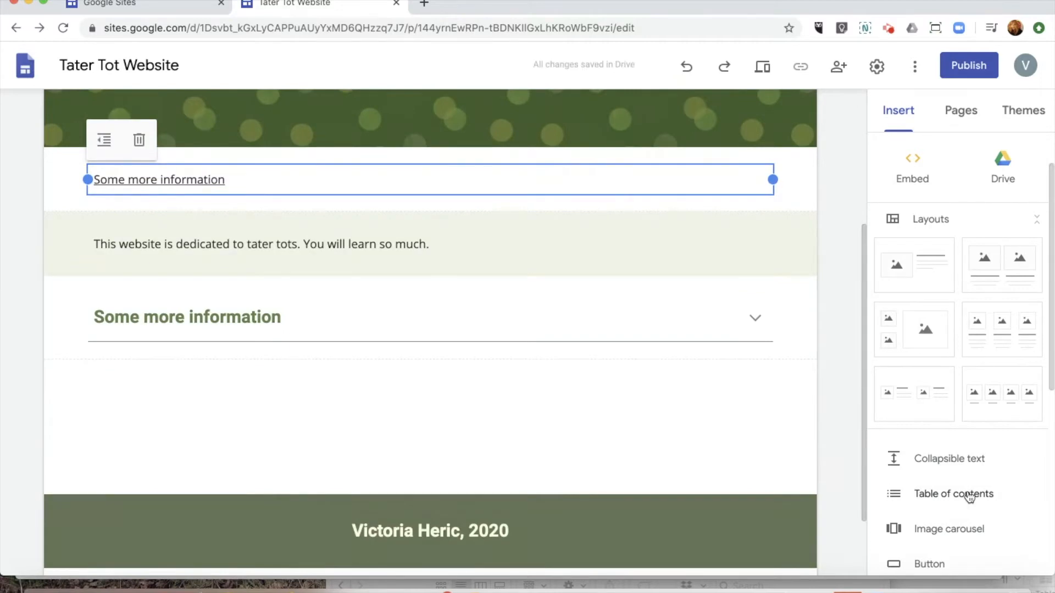
Add a text box reading "Title 1" below the collapsible block and give it the Heading style.
left_click(104, 377)
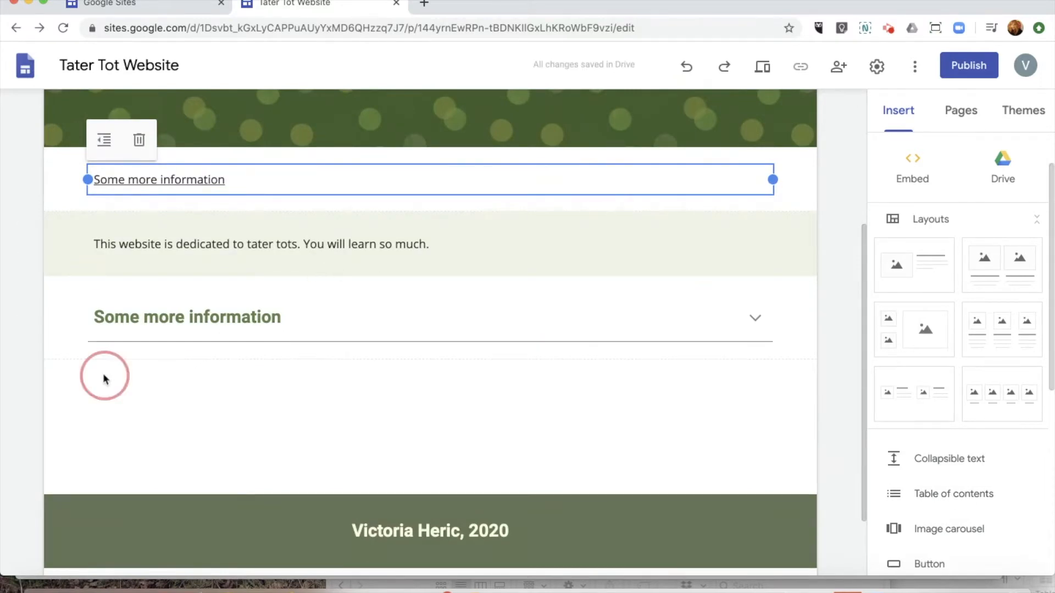
double_click(104, 377)
left_click(104, 377)
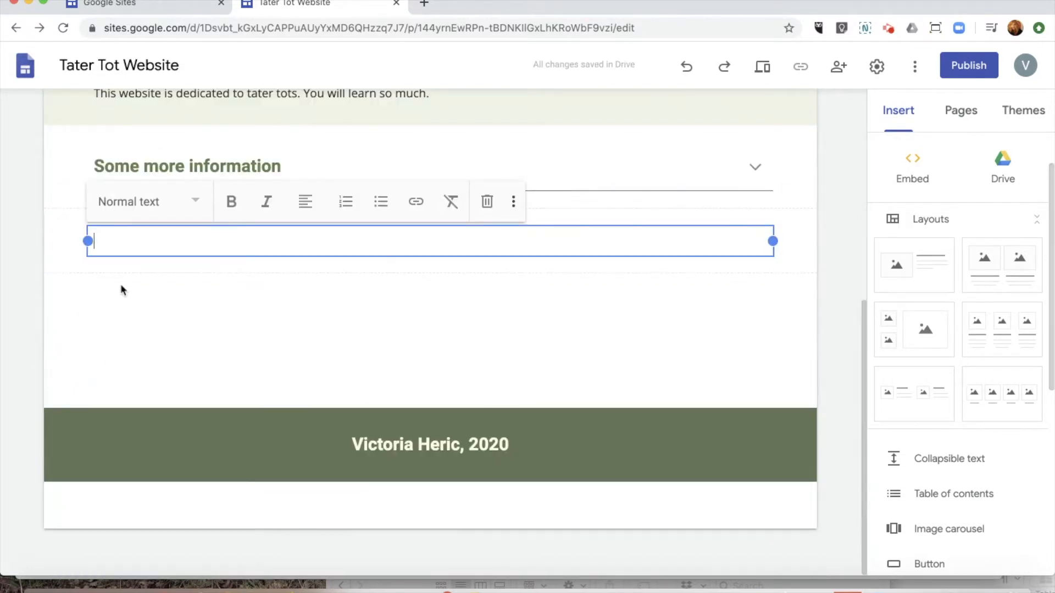
type("Title 1")
left_click_drag(128, 246, 88, 241)
left_click(187, 201)
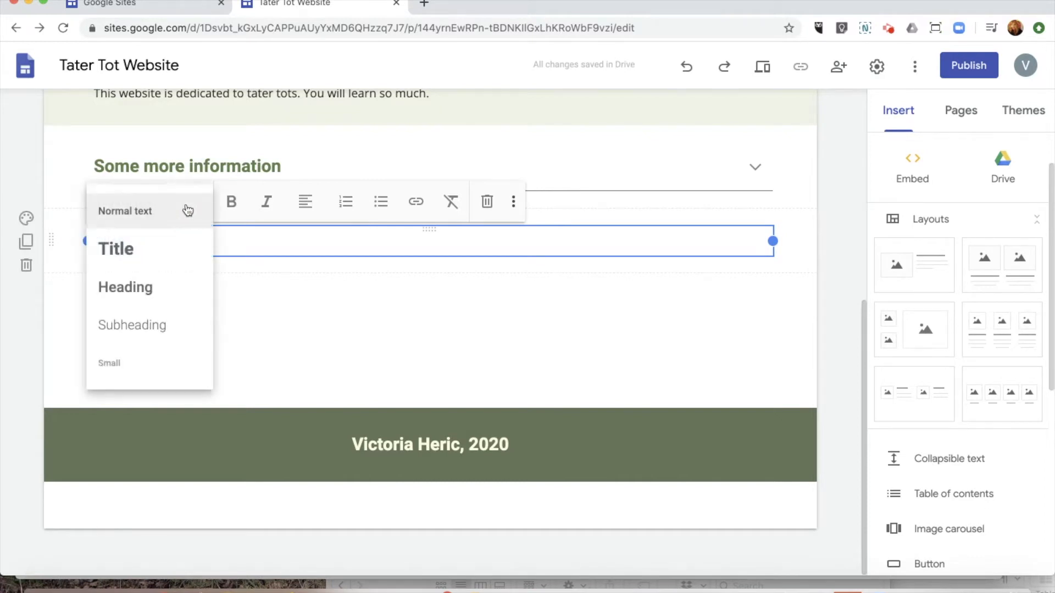
left_click(143, 291)
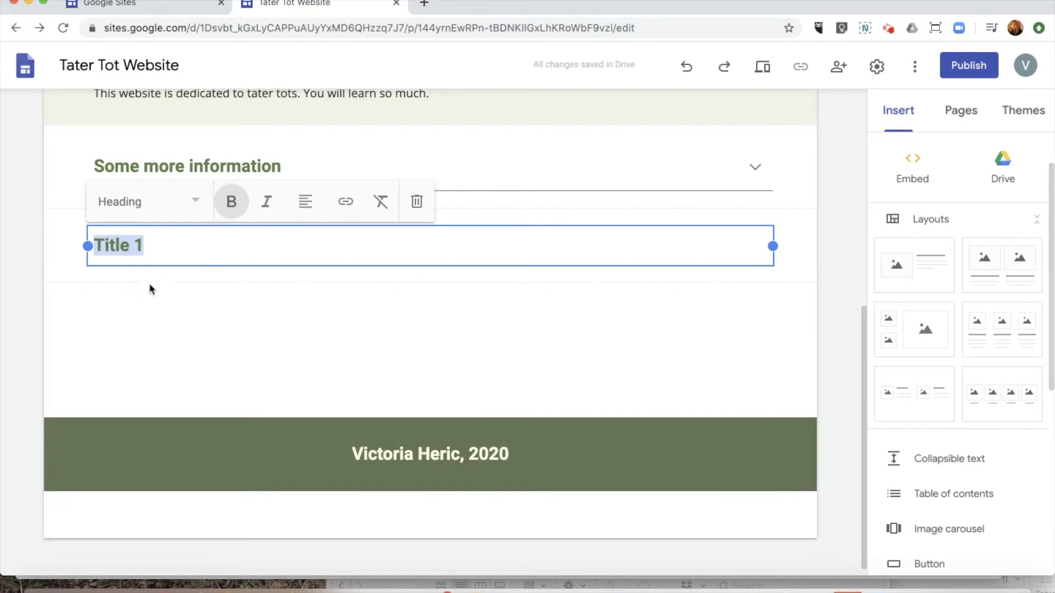
left_click(128, 300)
left_click(159, 262)
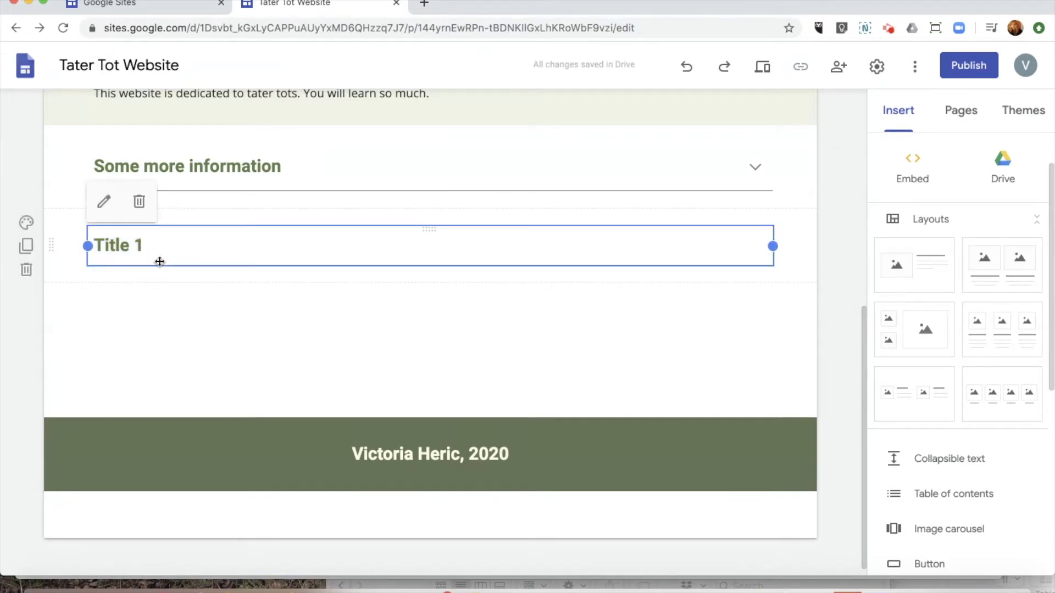
left_click(157, 248)
left_click(150, 284)
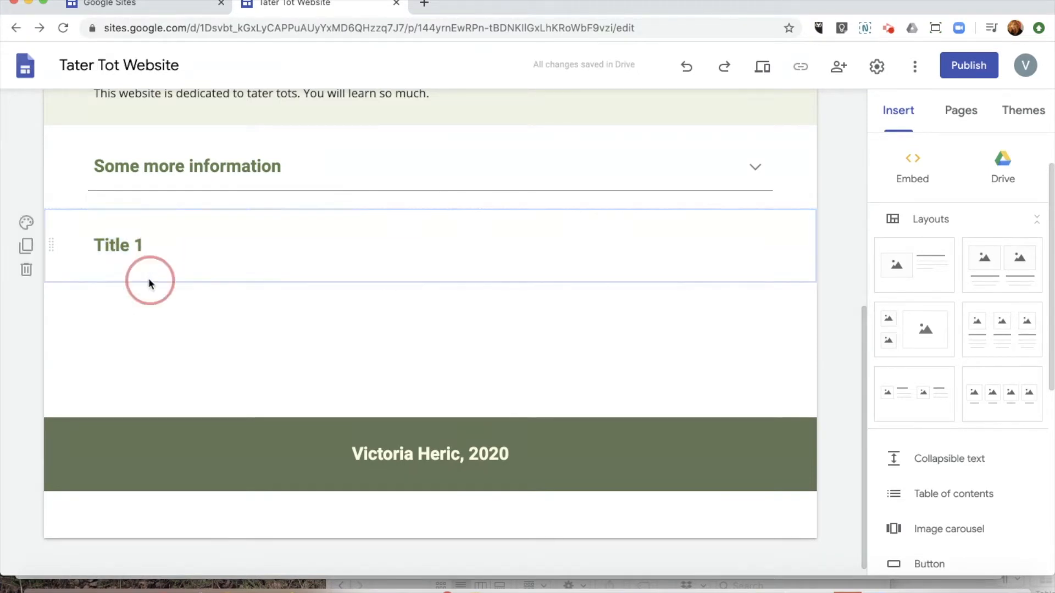
Add a text box reading "Title 2" below Title 1 and give it the Heading style.
double_click(99, 304)
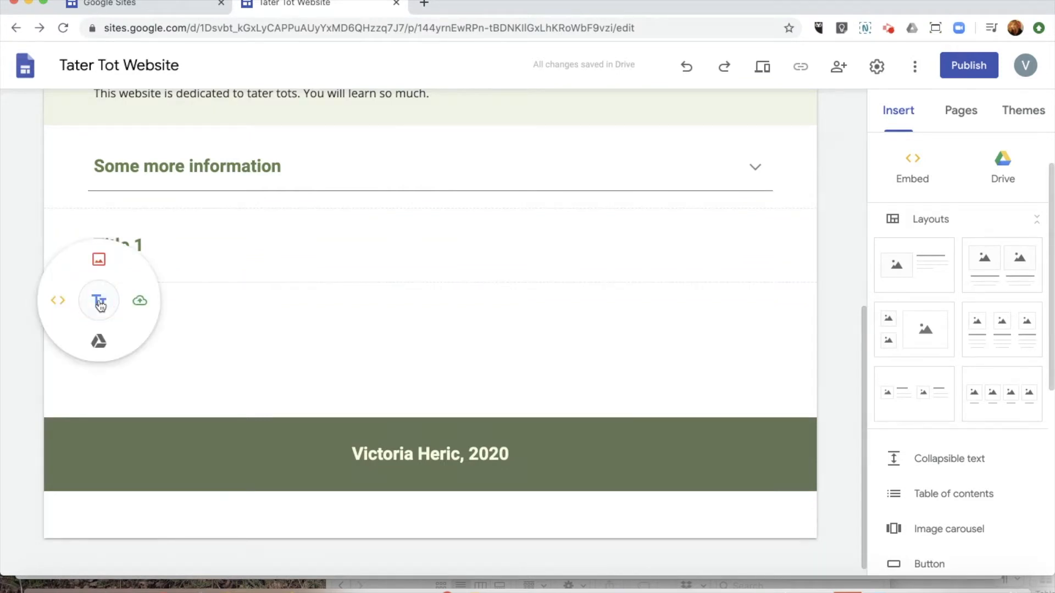
left_click(99, 304)
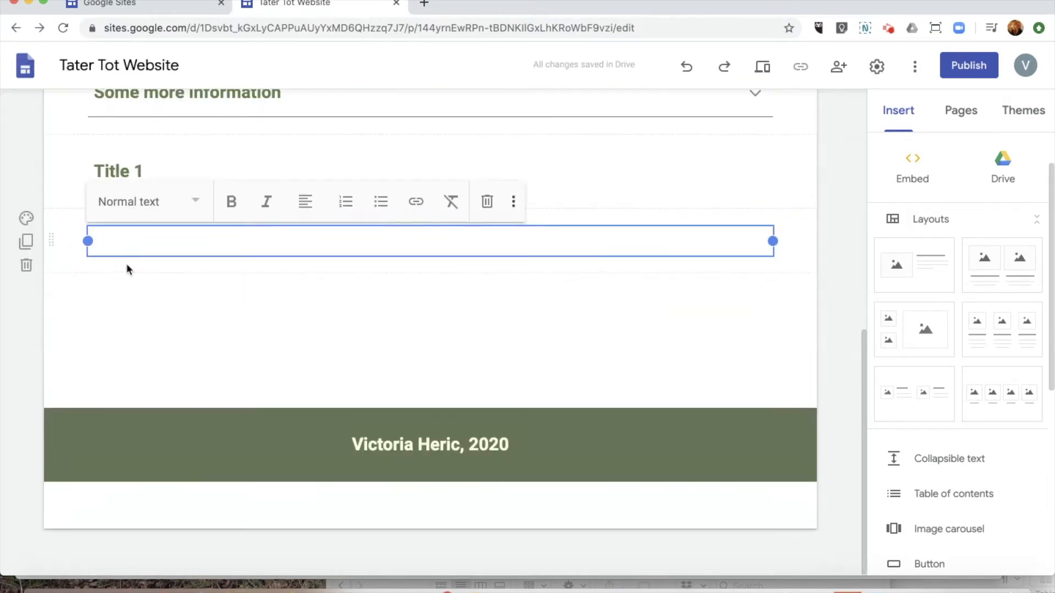
type("Tit")
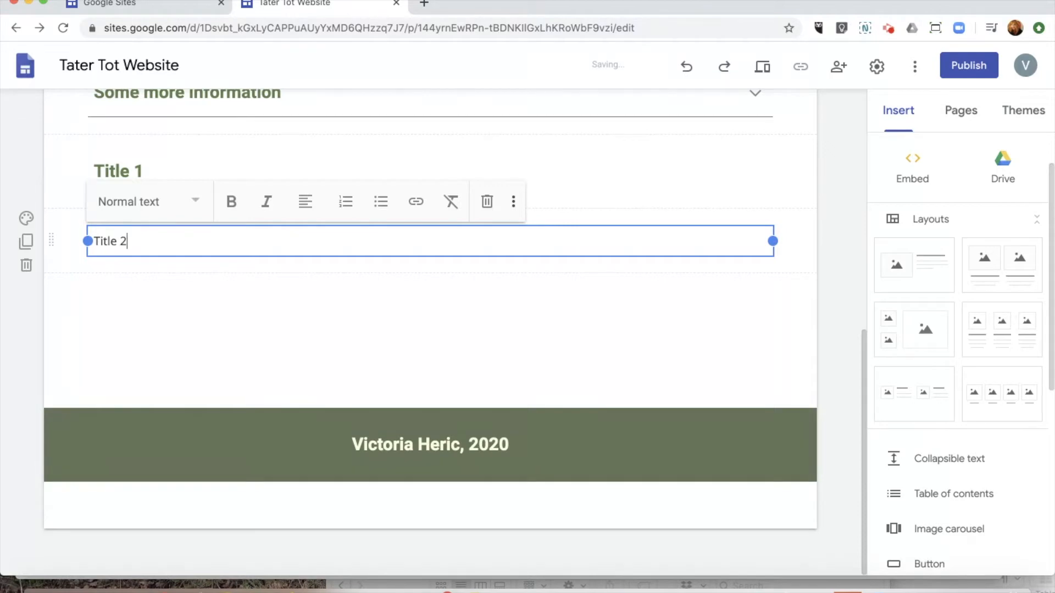
type("le 2")
left_click_drag(139, 245, 84, 241)
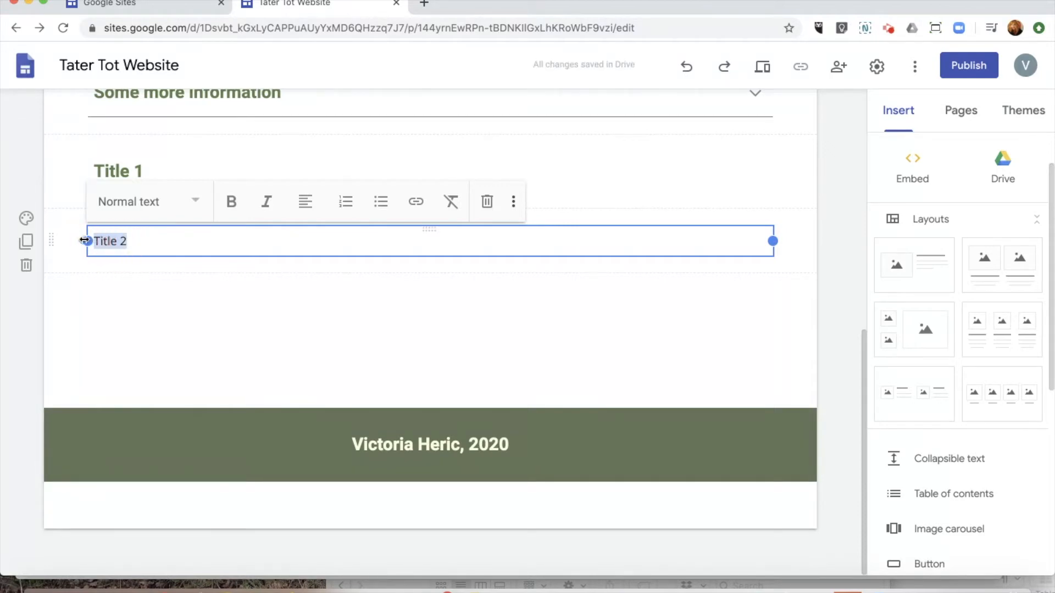
left_click(197, 206)
left_click(158, 286)
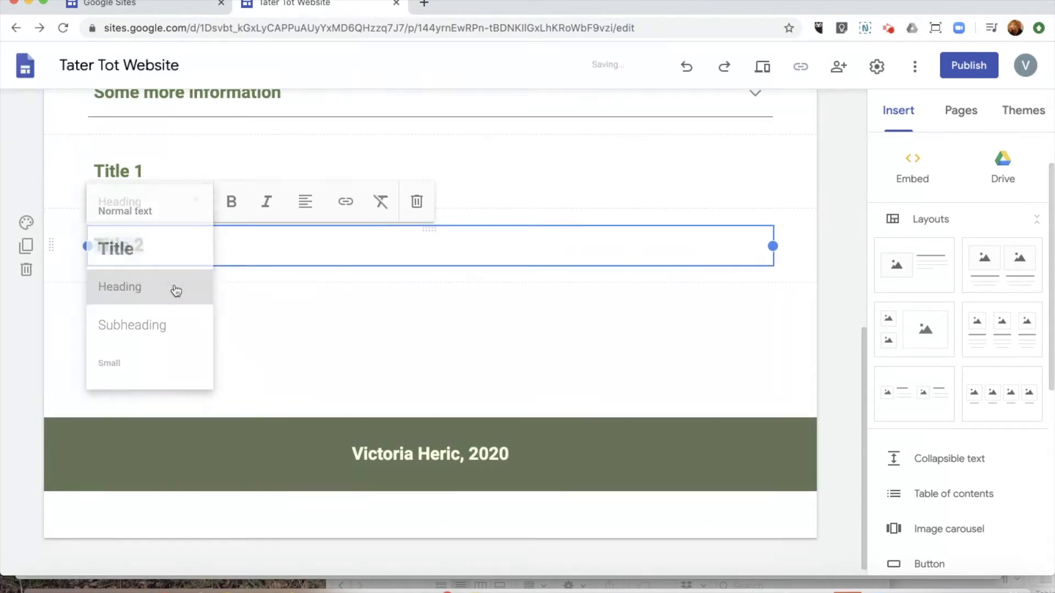
left_click(156, 299)
Add a text box reading "Title 3" below Title 2 and give it the Heading style.
double_click(122, 308)
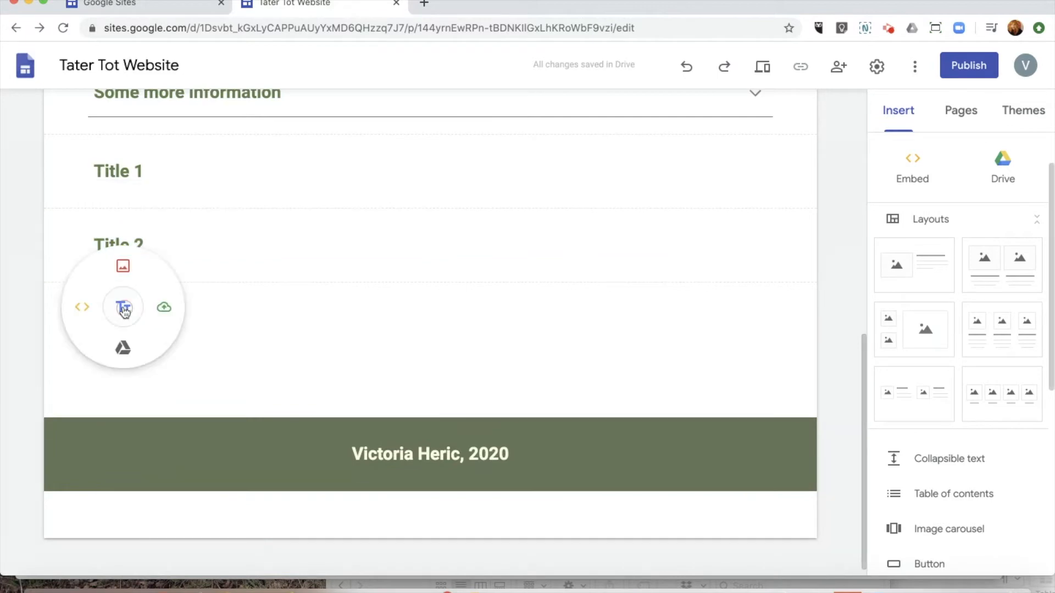
left_click(124, 307)
type("Title 3")
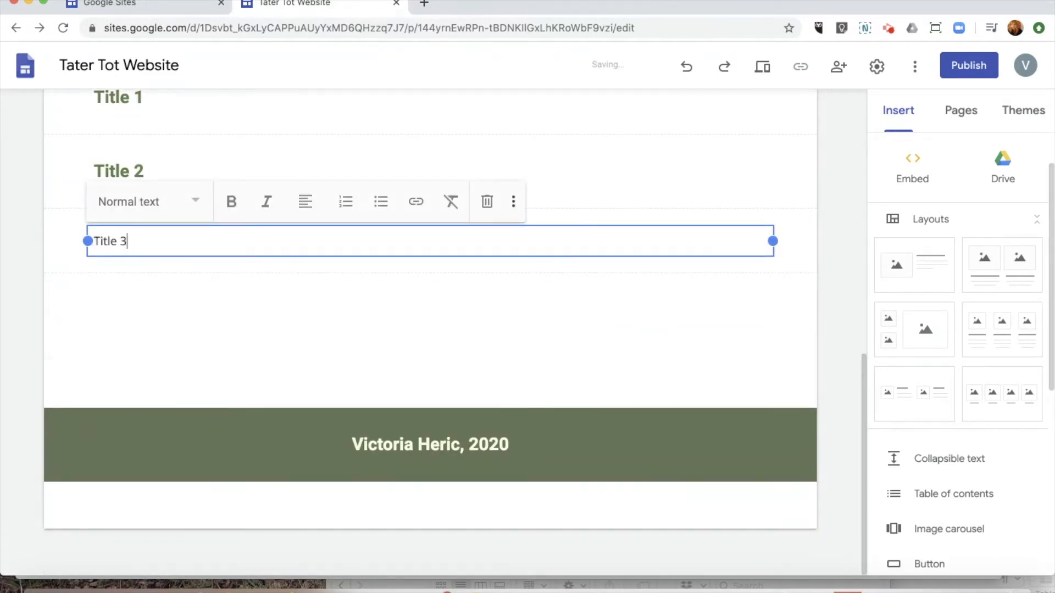
left_click_drag(144, 243, 78, 242)
left_click(176, 208)
left_click(153, 286)
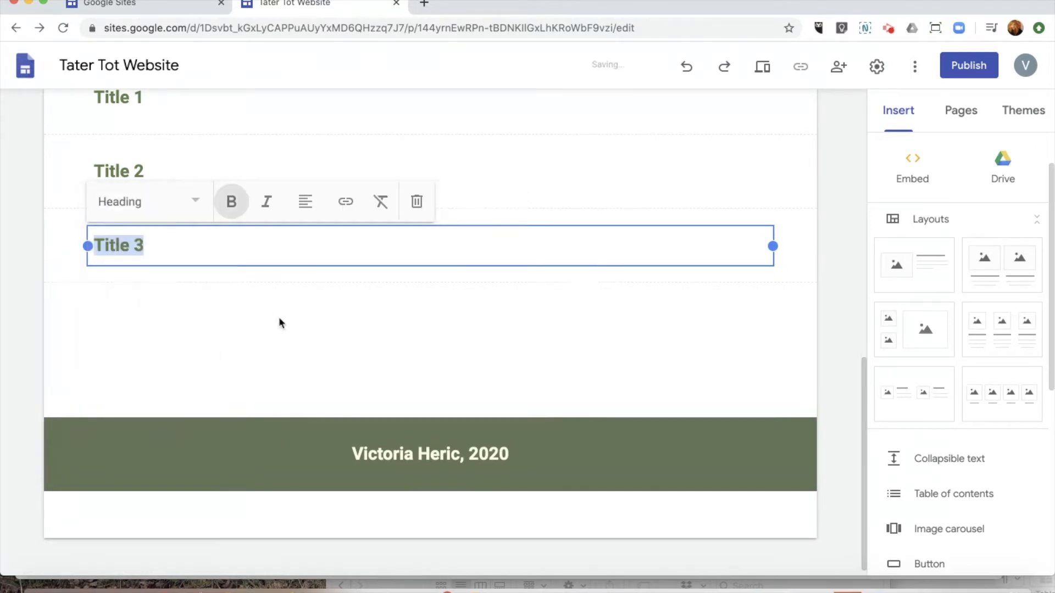
left_click(277, 321)
scroll(278, 321, "up", 4)
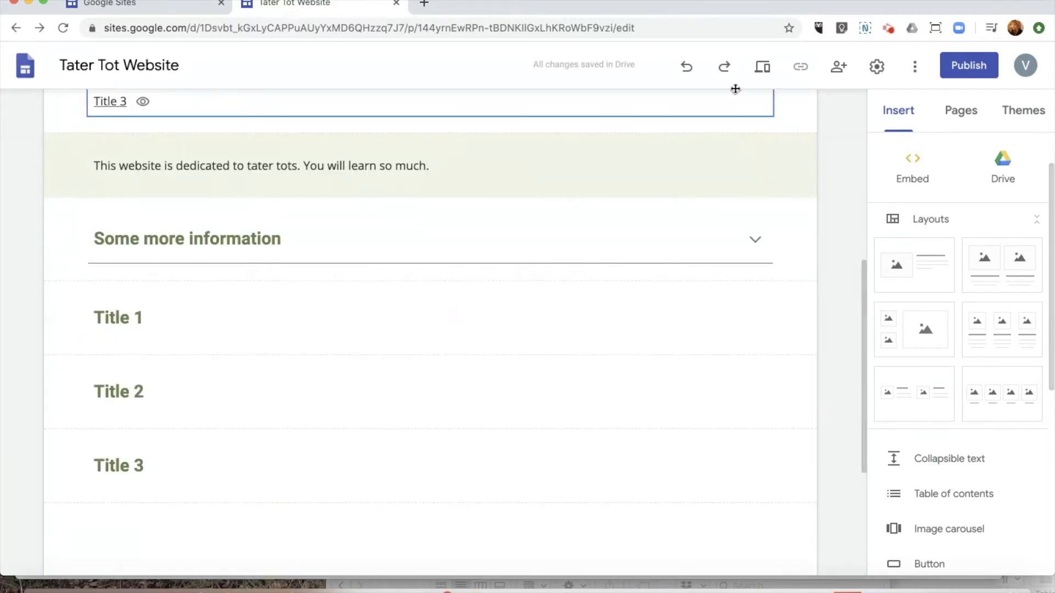
Preview the home page at phone size and try the Title 1, Title 2 and Title 3 links in the table of contents.
left_click(762, 69)
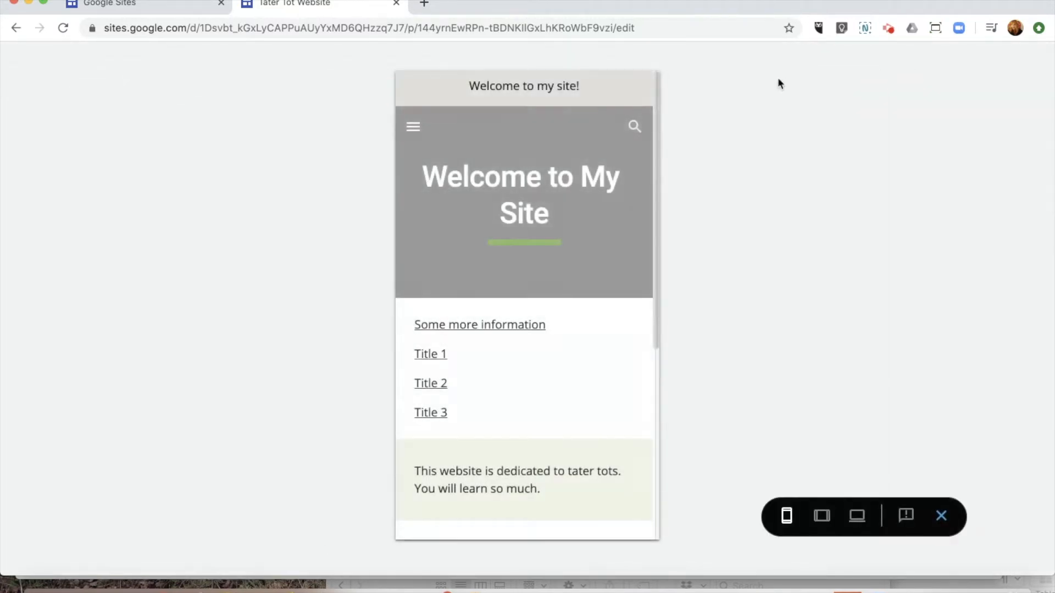
left_click(438, 353)
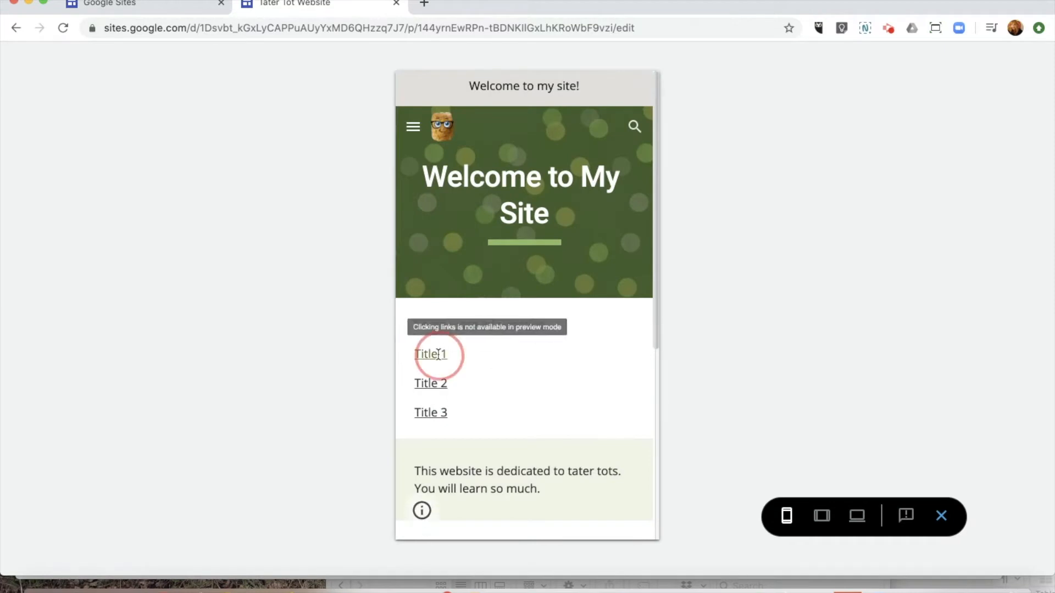
left_click(437, 386)
left_click(437, 354)
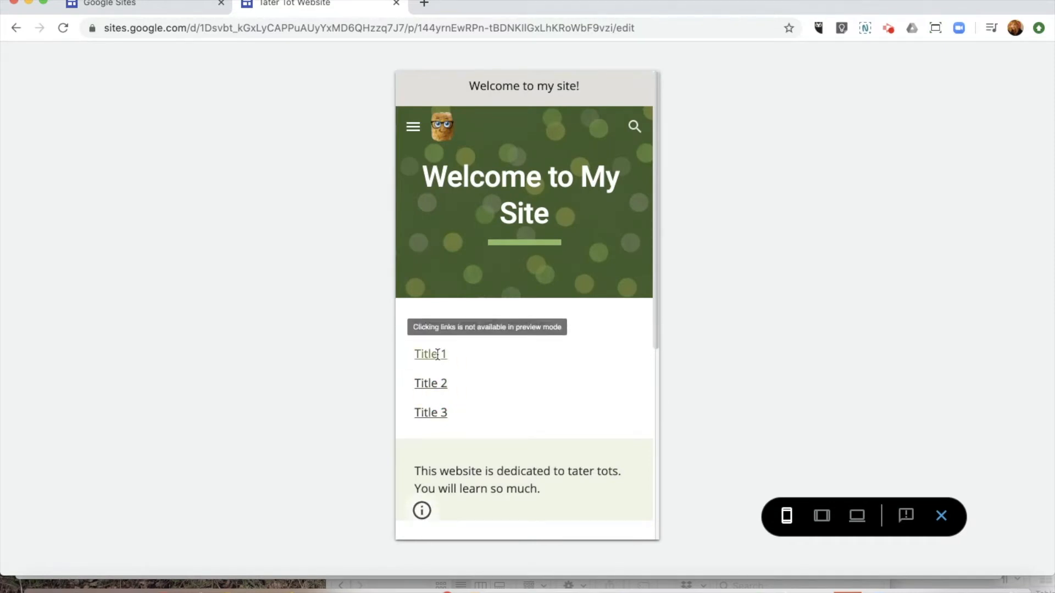
left_click(430, 381)
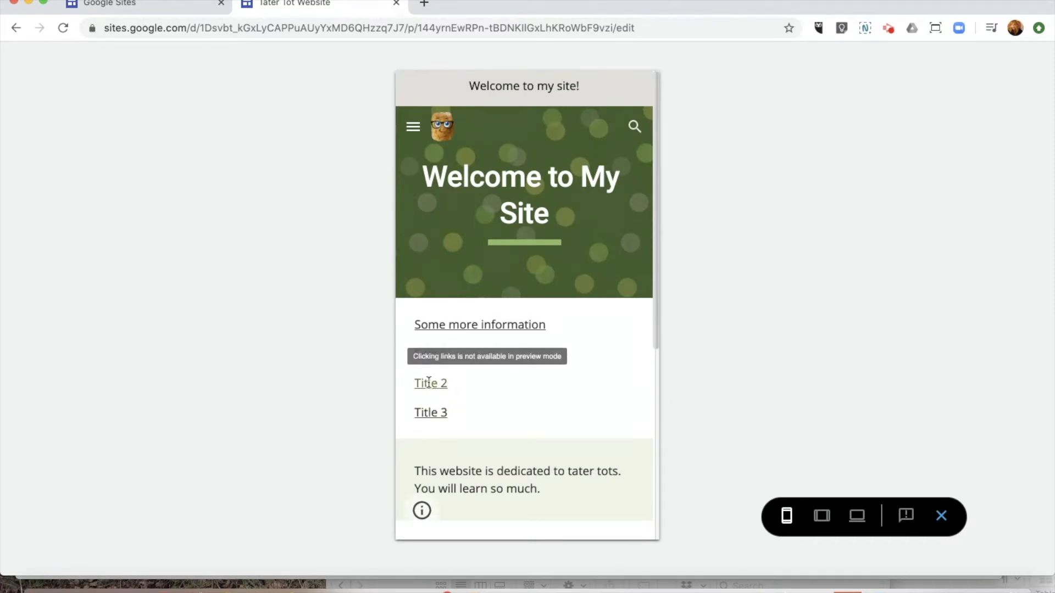
left_click(433, 409)
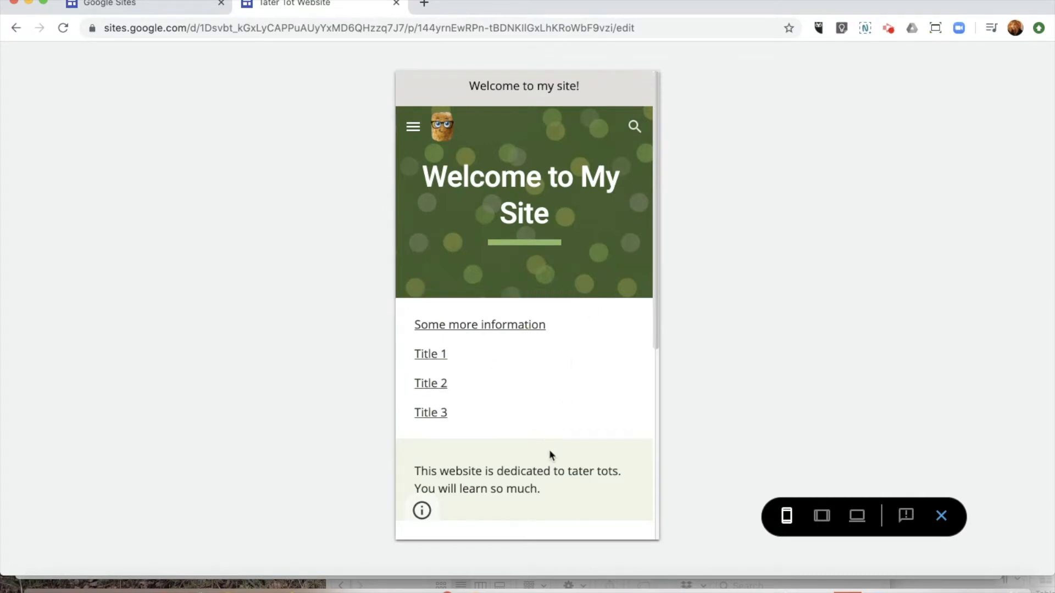
scroll(552, 452, "down", 3)
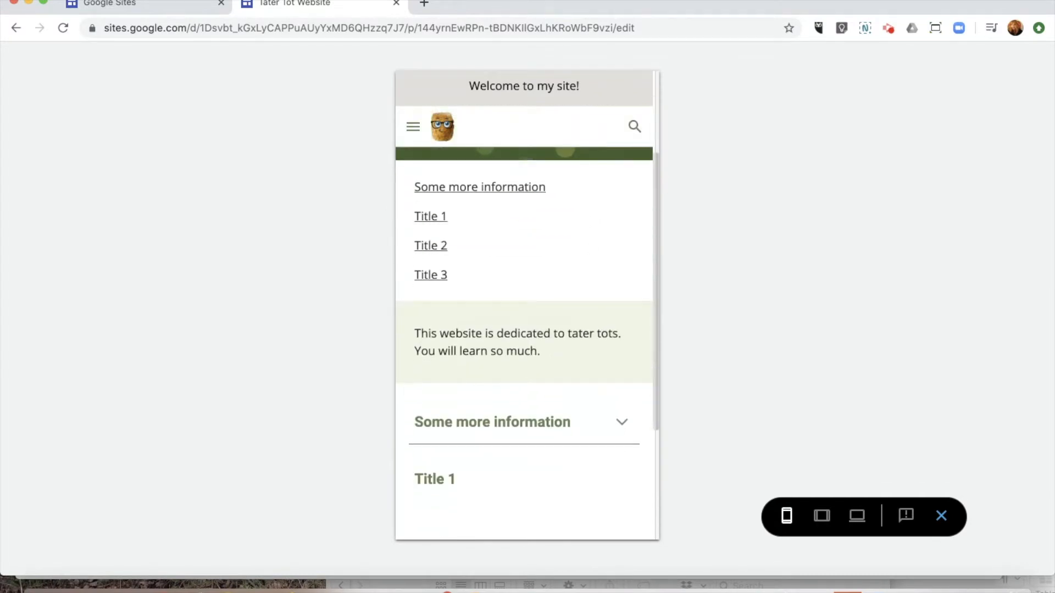
Preview the home page at tablet and large-screen sizes, try the Title 3 link, and return to the editor.
left_click(822, 515)
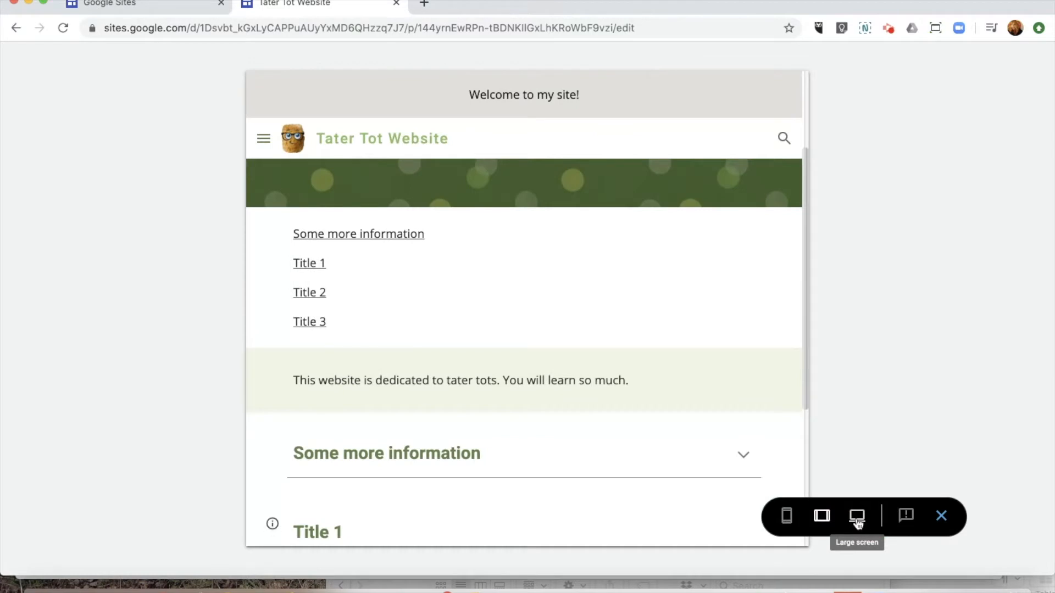
left_click(857, 519)
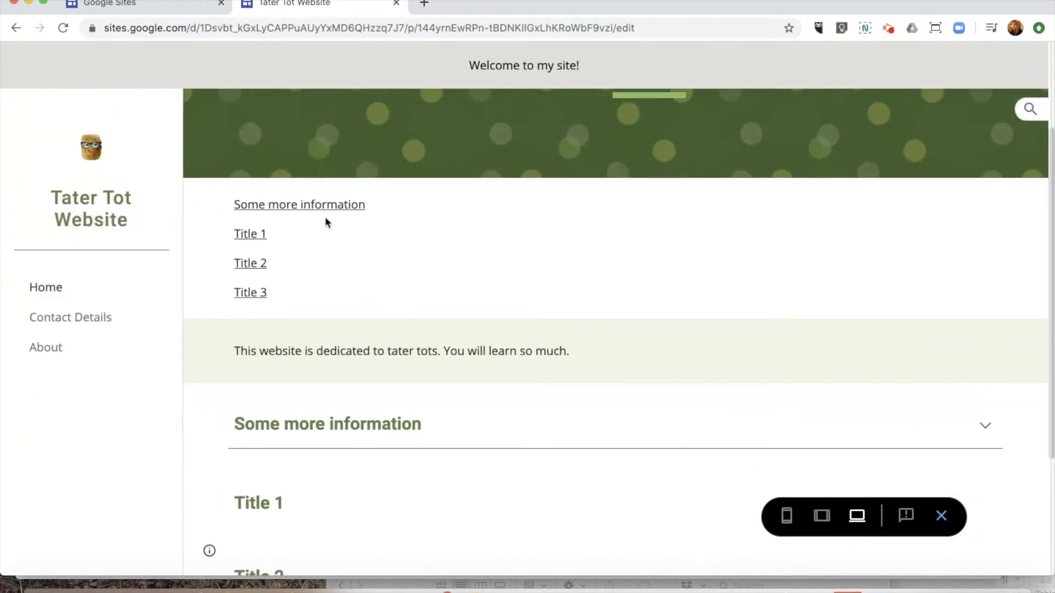
left_click(259, 294)
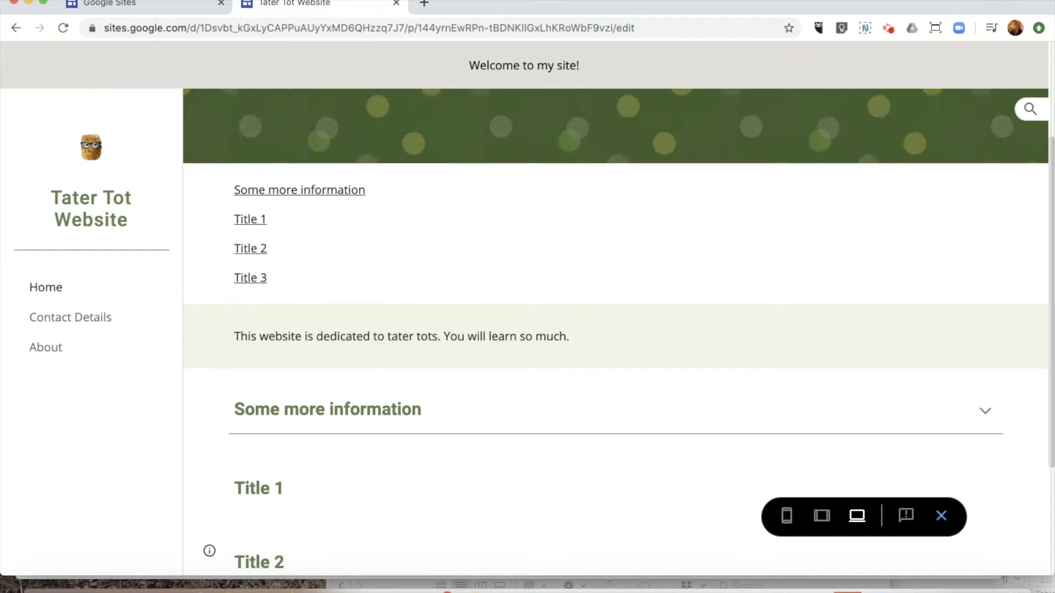
scroll(352, 350, "down", 4)
scroll(316, 312, "up", 5)
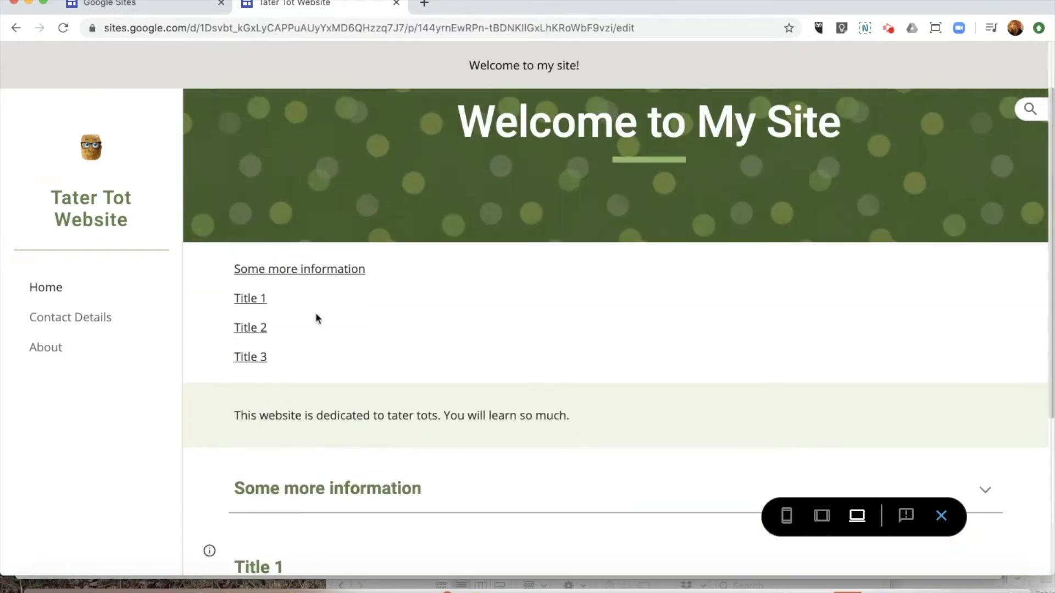
scroll(414, 502, "down", 1)
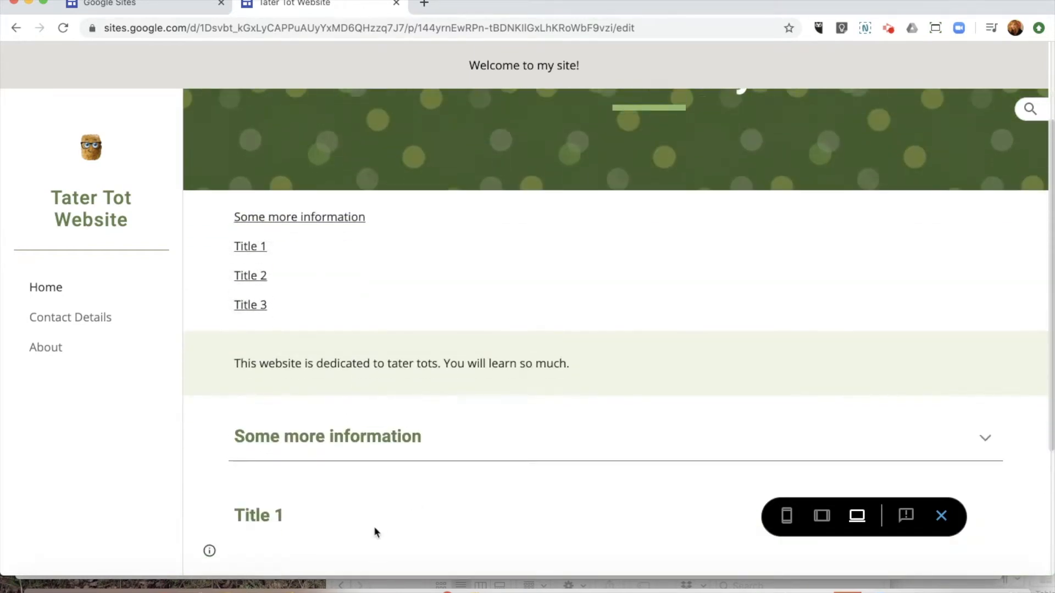
scroll(375, 529, "down", 4)
left_click(941, 515)
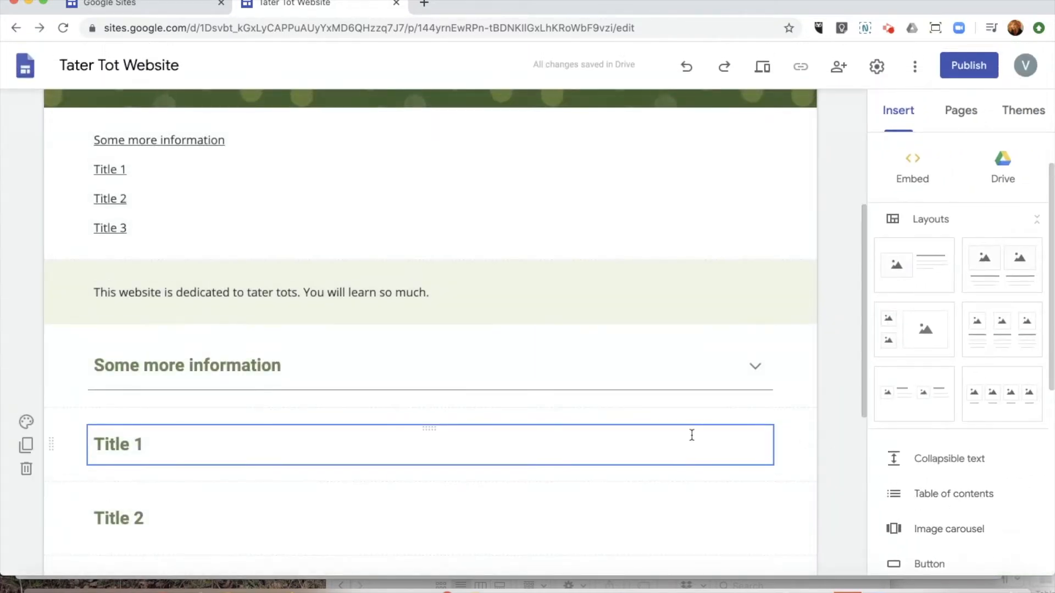
Start an image carousel and upload TaterTot.png from the Images folder on the Desktop as its first image.
scroll(691, 432, "up", 2)
scroll(691, 432, "down", 4)
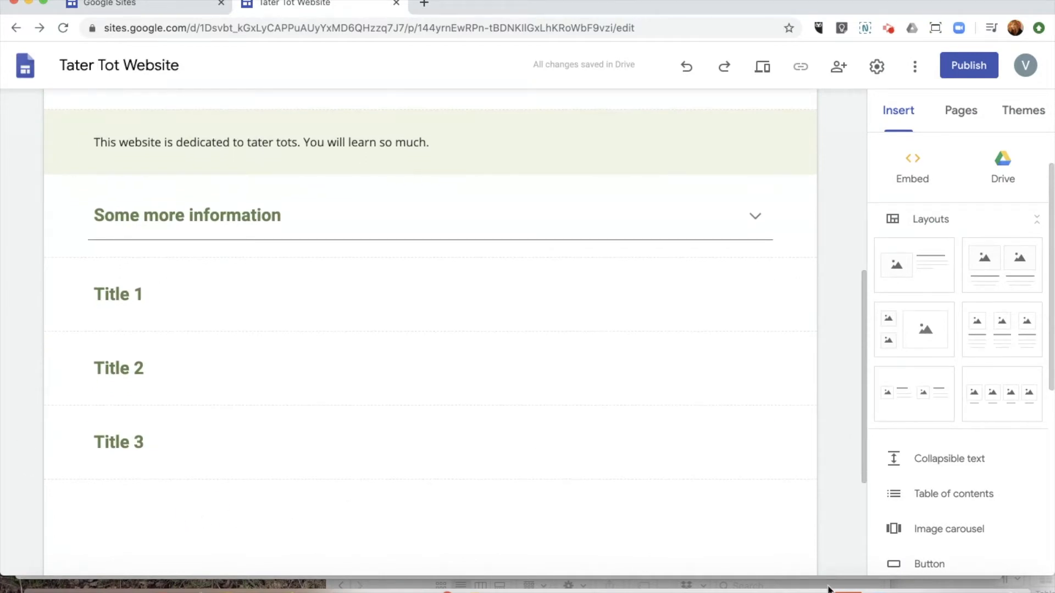
scroll(986, 536, "down", 3)
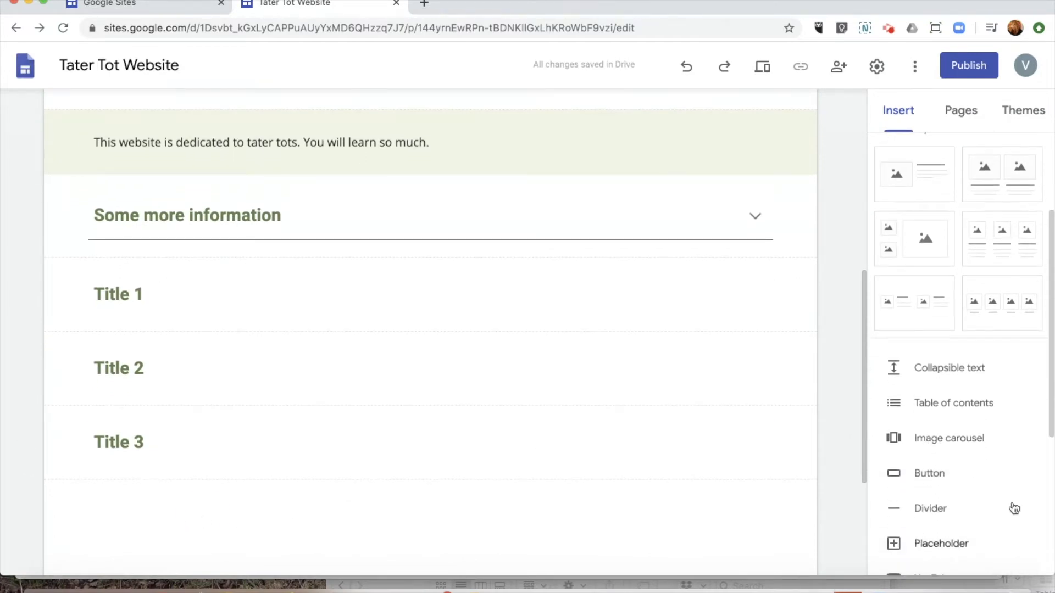
left_click(962, 438)
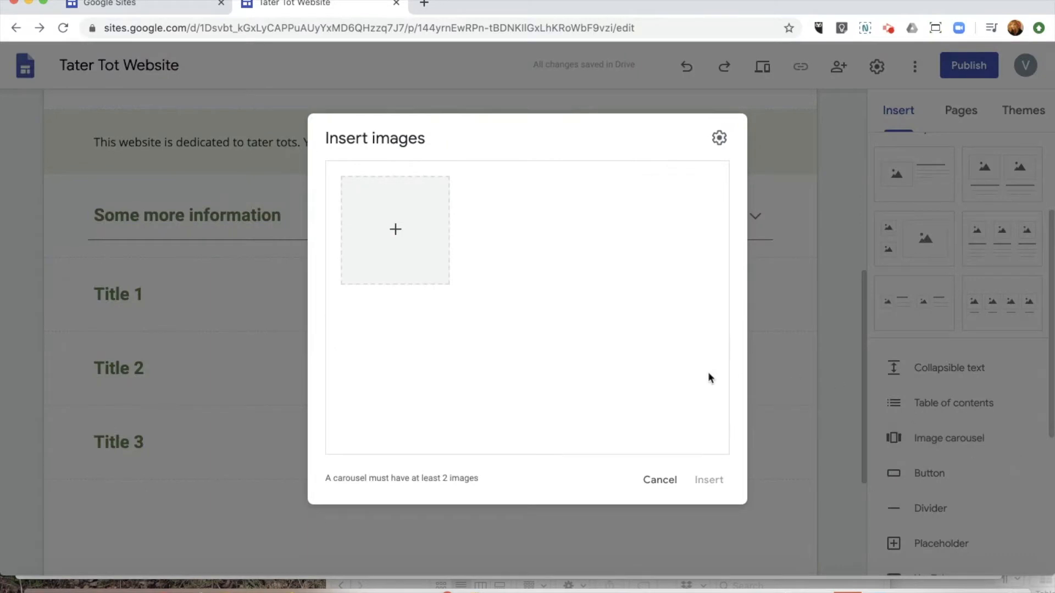
left_click(401, 245)
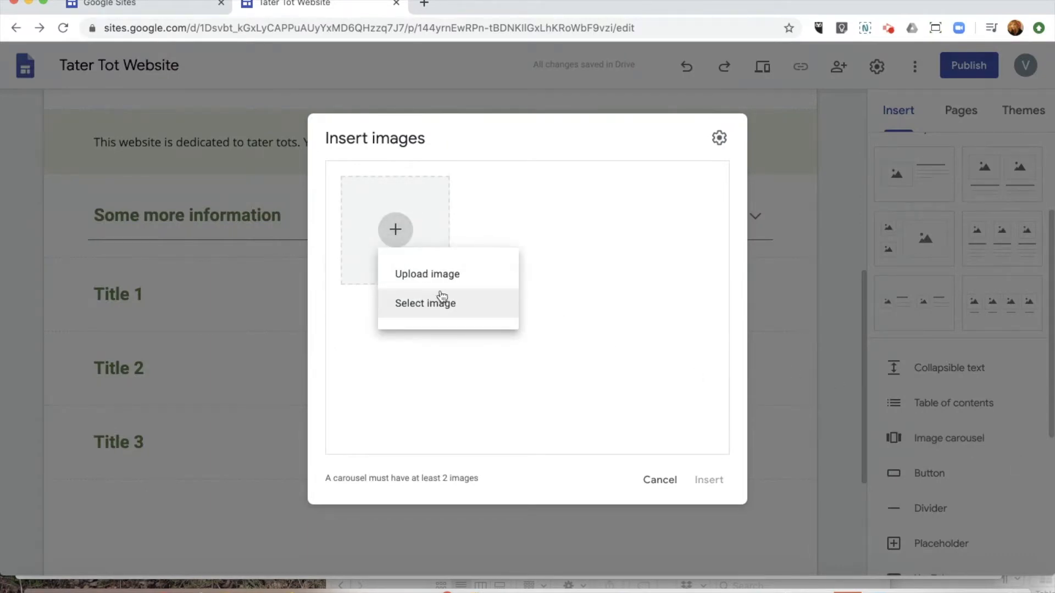
left_click(459, 277)
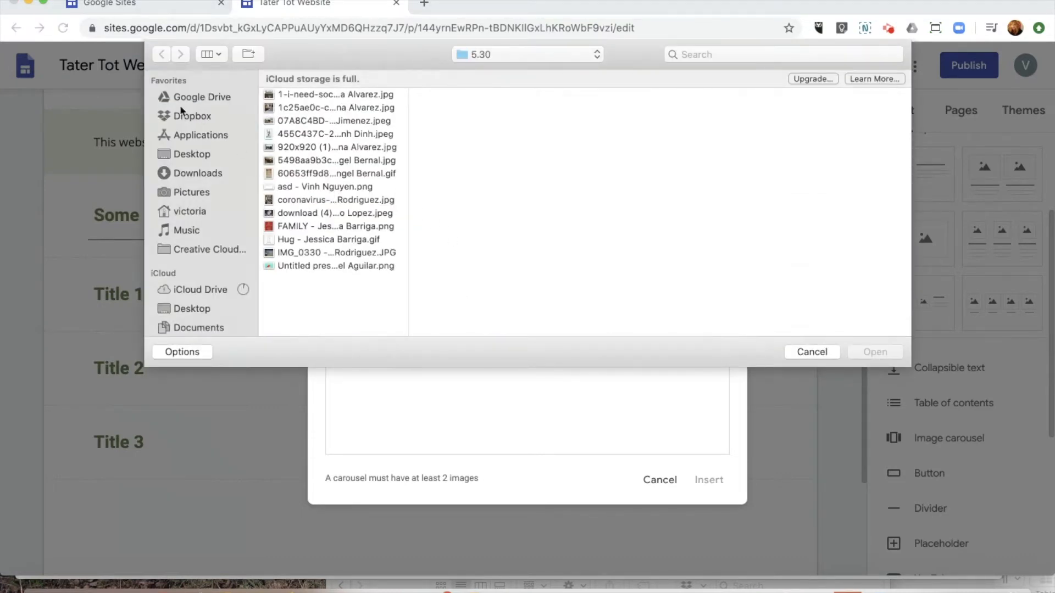
left_click(201, 157)
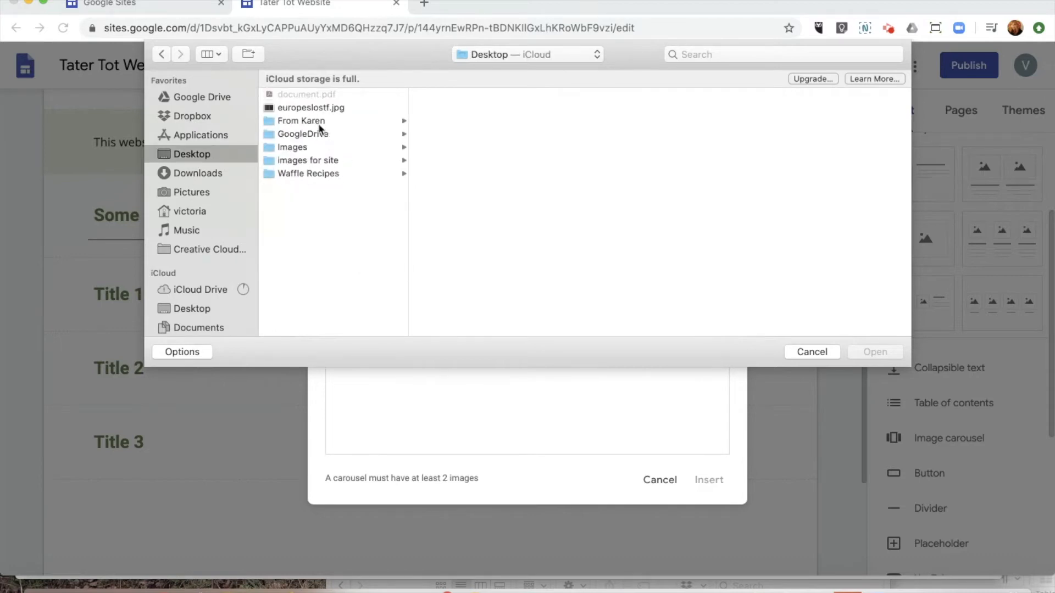
left_click(308, 149)
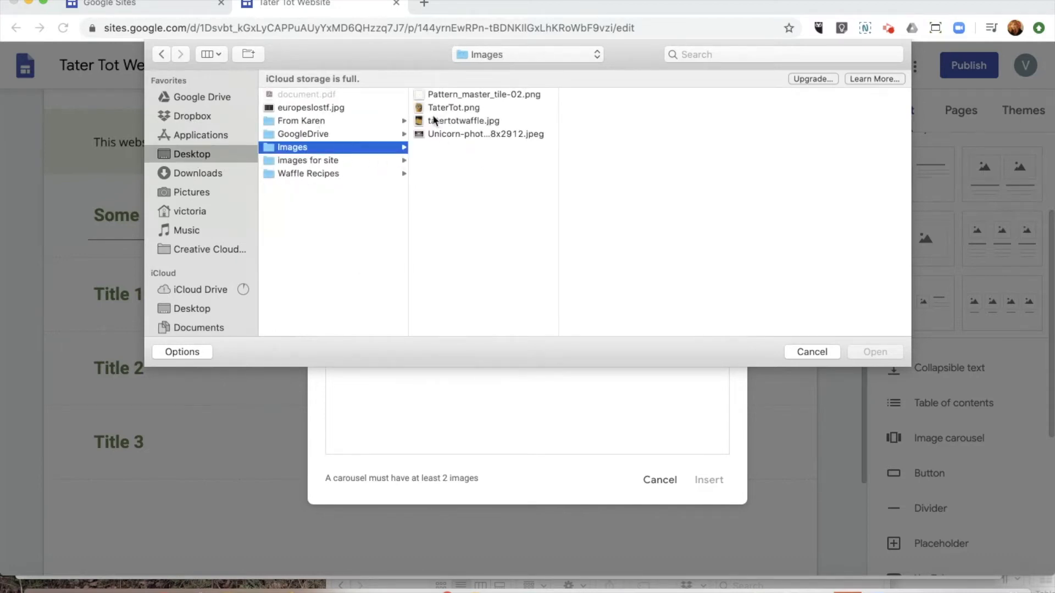
left_click(445, 107)
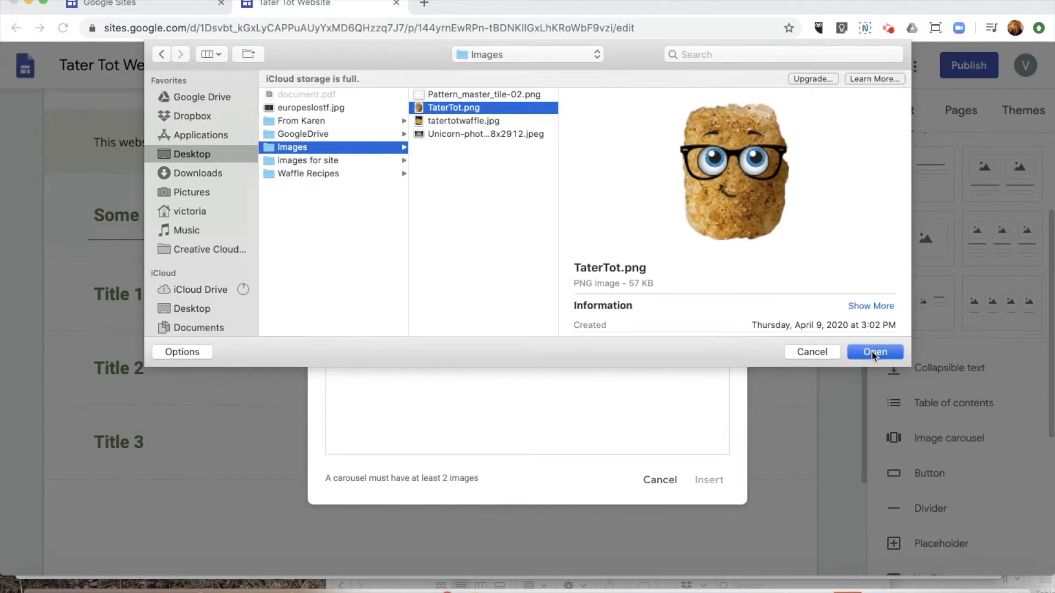
left_click(873, 352)
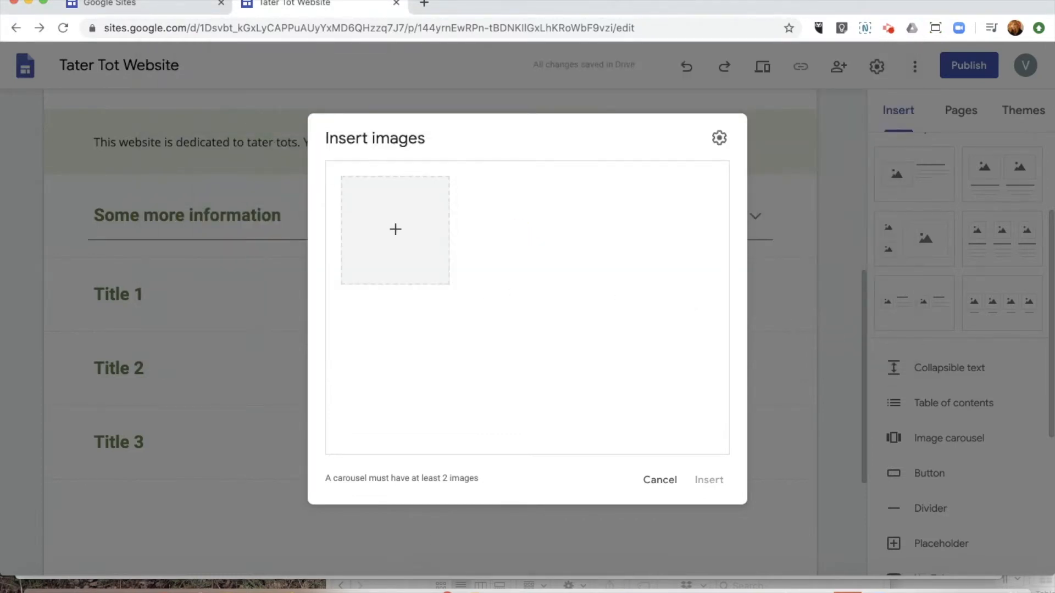
Upload tatertotwaffle.jpg from the Images folder as the carousel's second image.
left_click(394, 228)
left_click(416, 273)
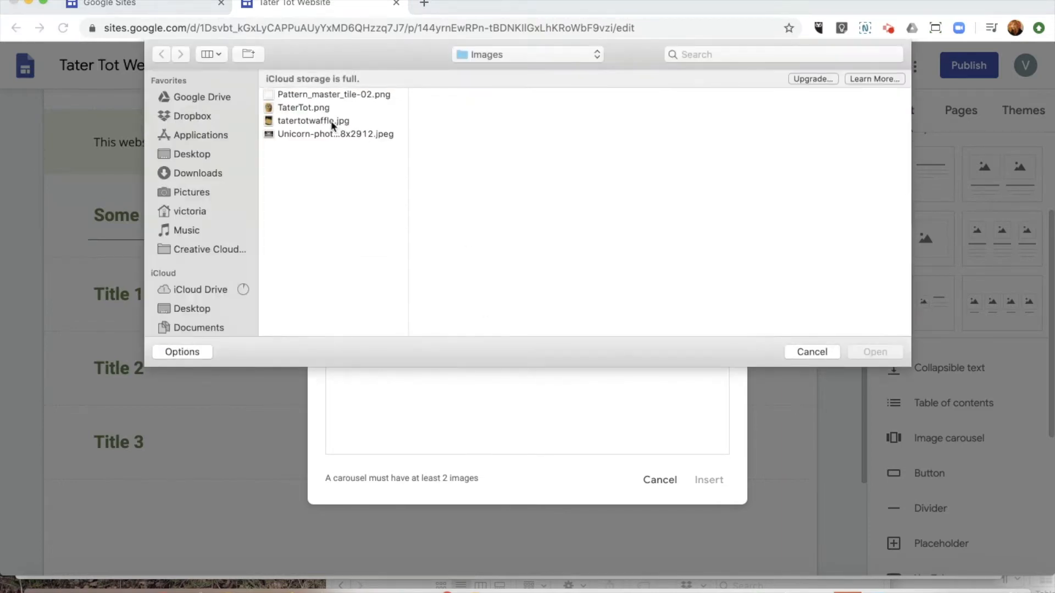
left_click(333, 121)
left_click(873, 352)
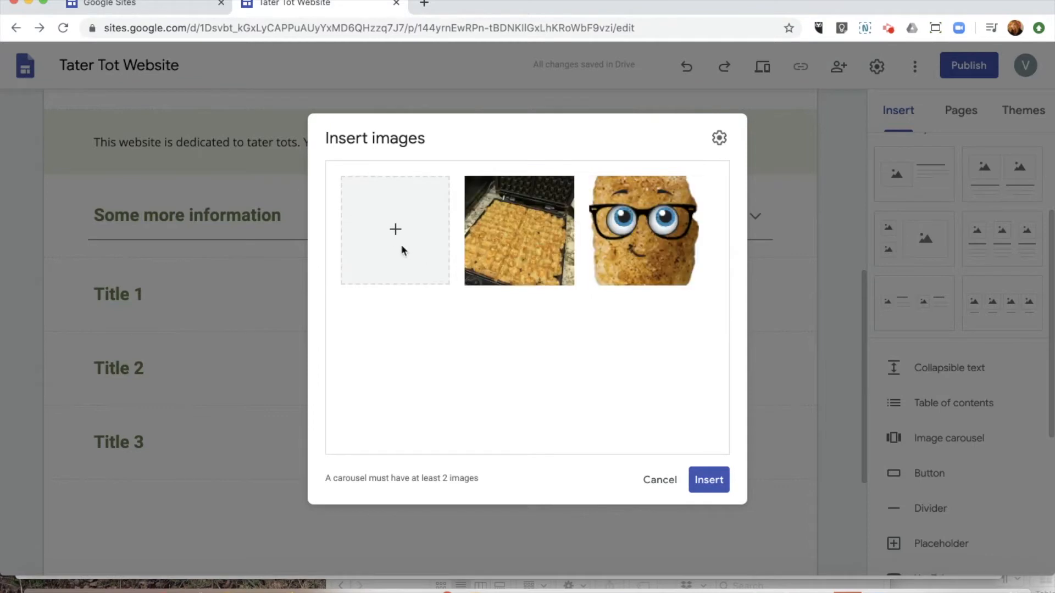
Upload TaterTot.png again as the carousel's third image and insert the carousel on the home page.
left_click(396, 229)
left_click(412, 277)
left_click(330, 109)
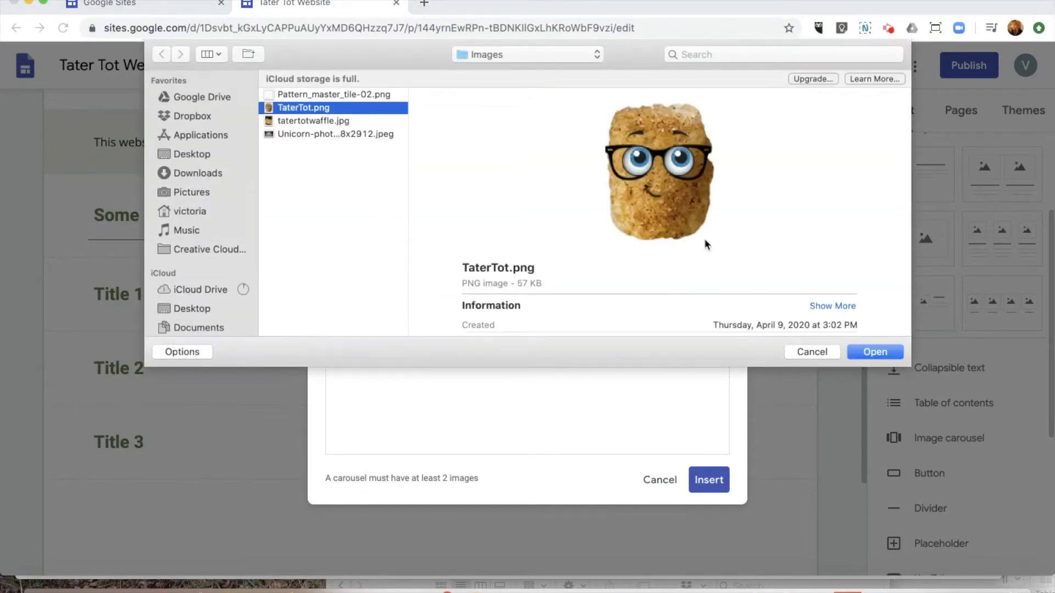
left_click(874, 351)
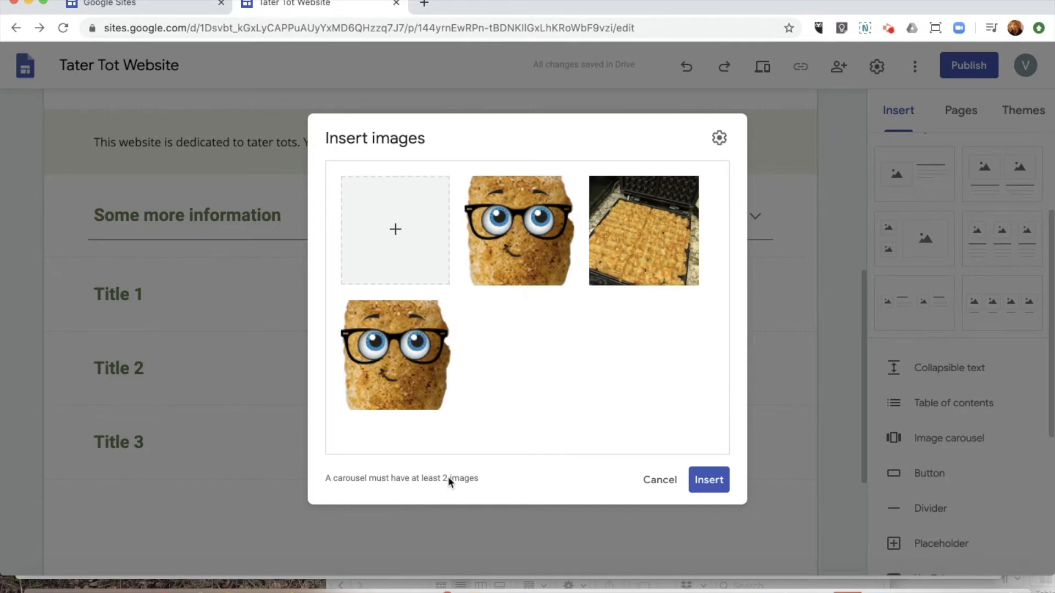
left_click(710, 482)
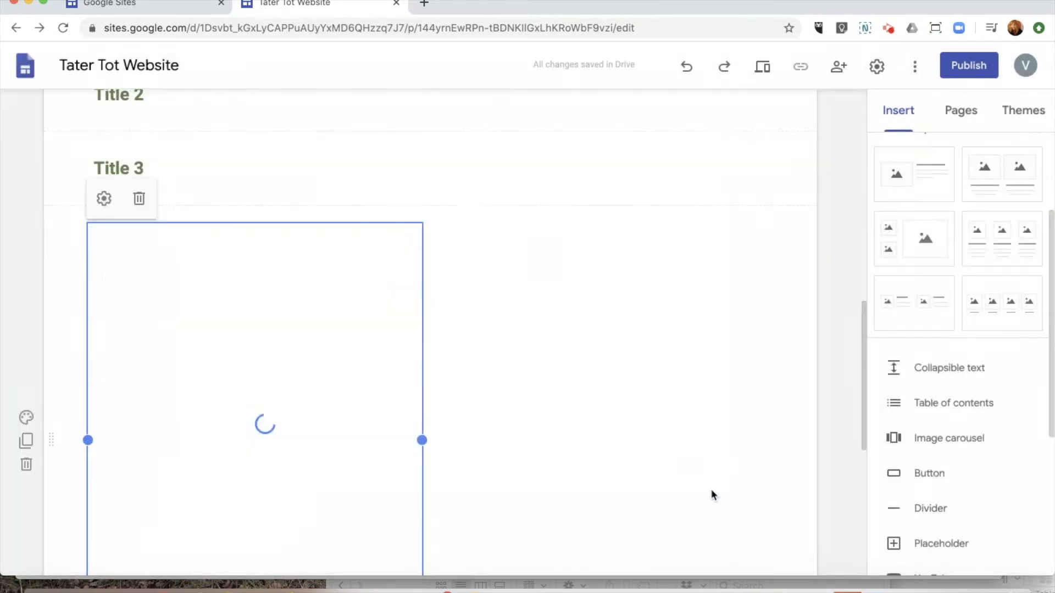
Shrink the image carousel below Title 3 to about a quarter of the content width and deselect it.
scroll(500, 449, "down", 4)
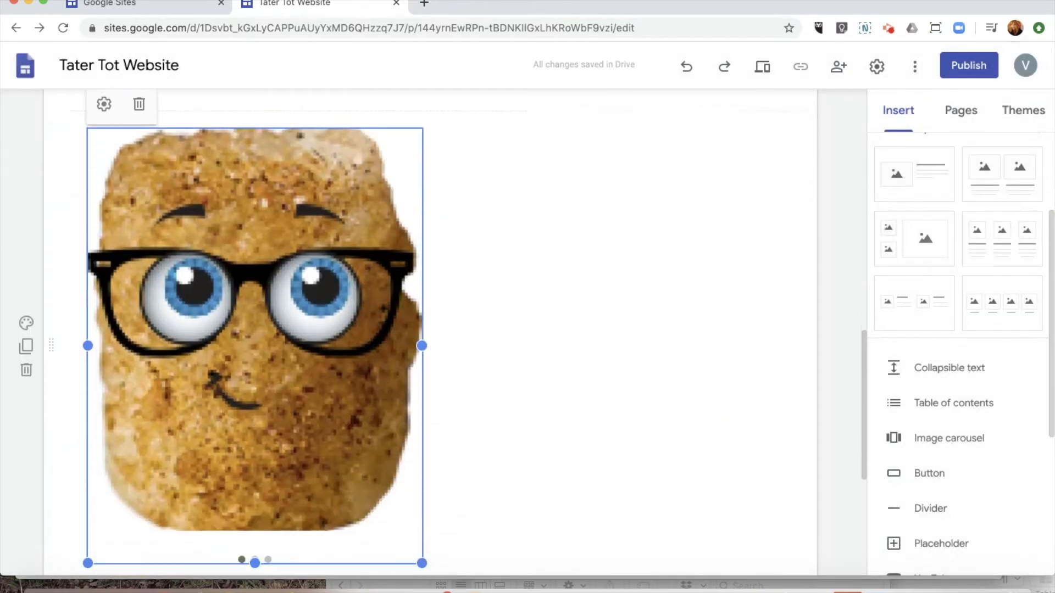
left_click_drag(423, 478, 337, 313)
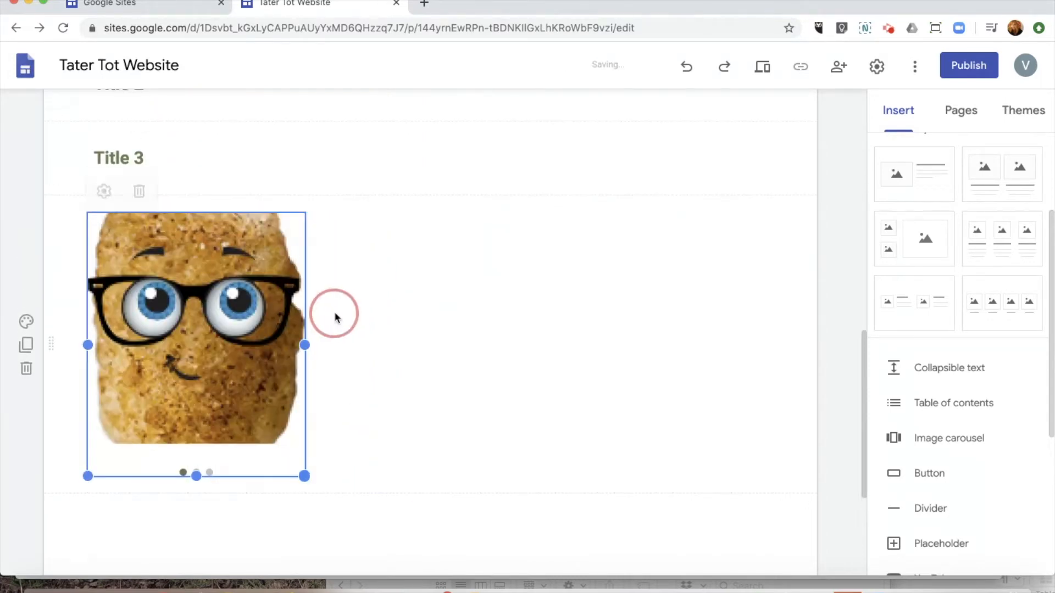
left_click_drag(305, 475, 301, 470)
left_click(316, 462)
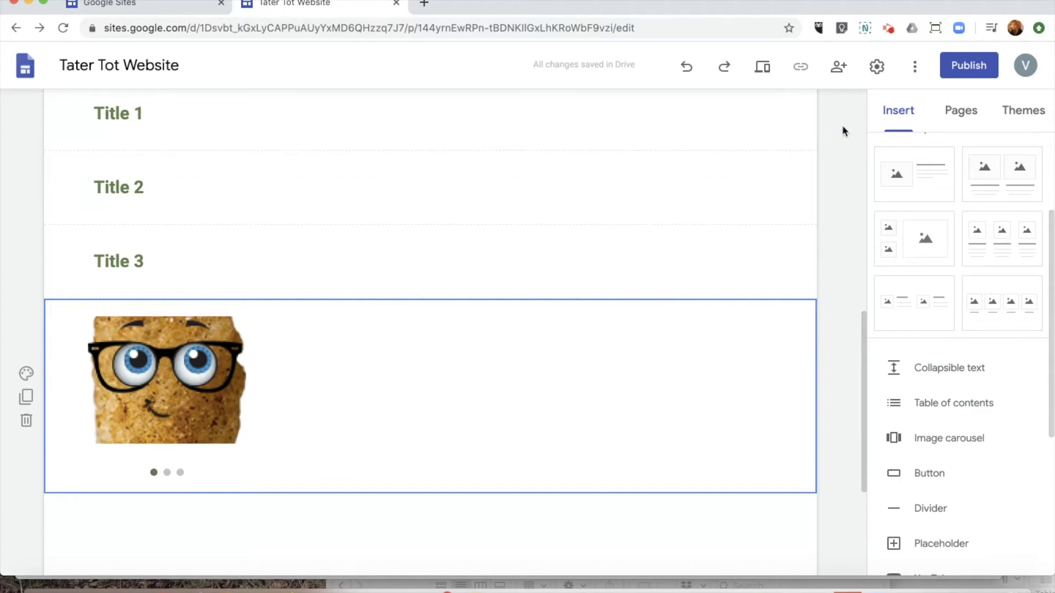
Preview the home page at large-screen size and browse forward and back through the images of the carousel below Title 3.
left_click(762, 66)
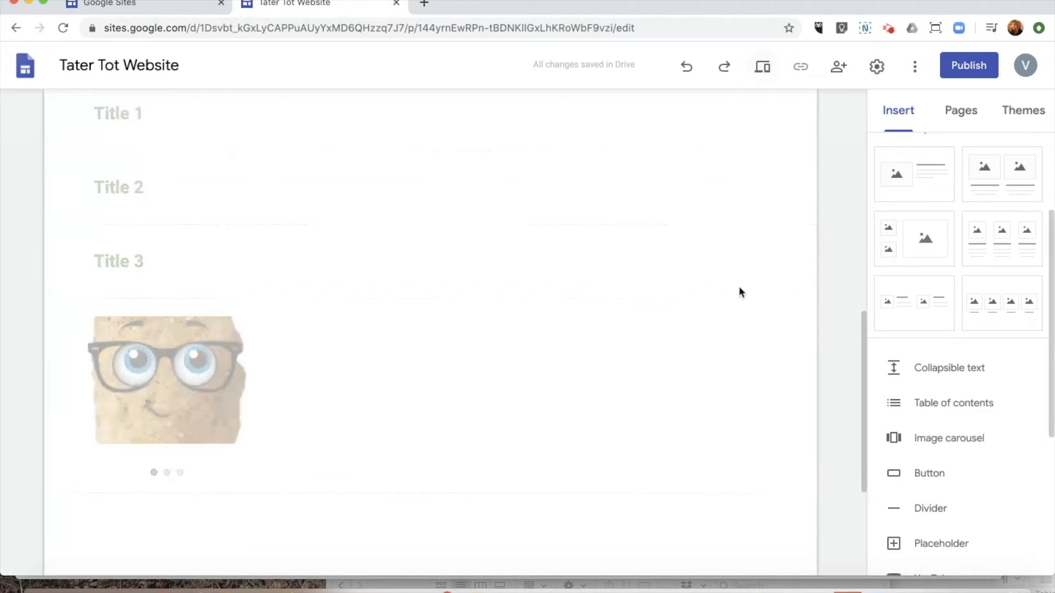
scroll(546, 376, "down", 7)
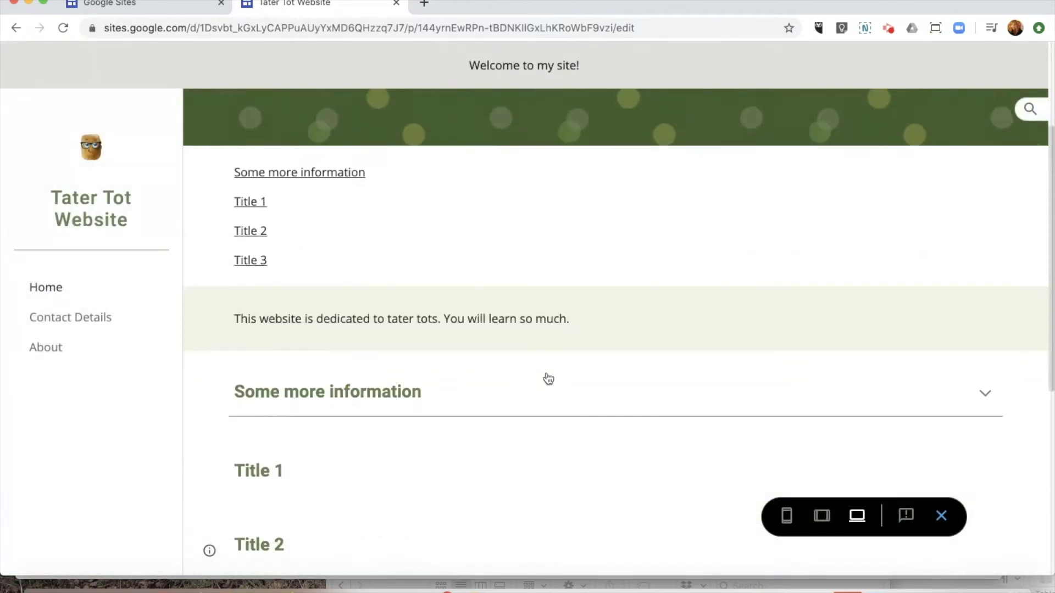
scroll(546, 377, "down", 2)
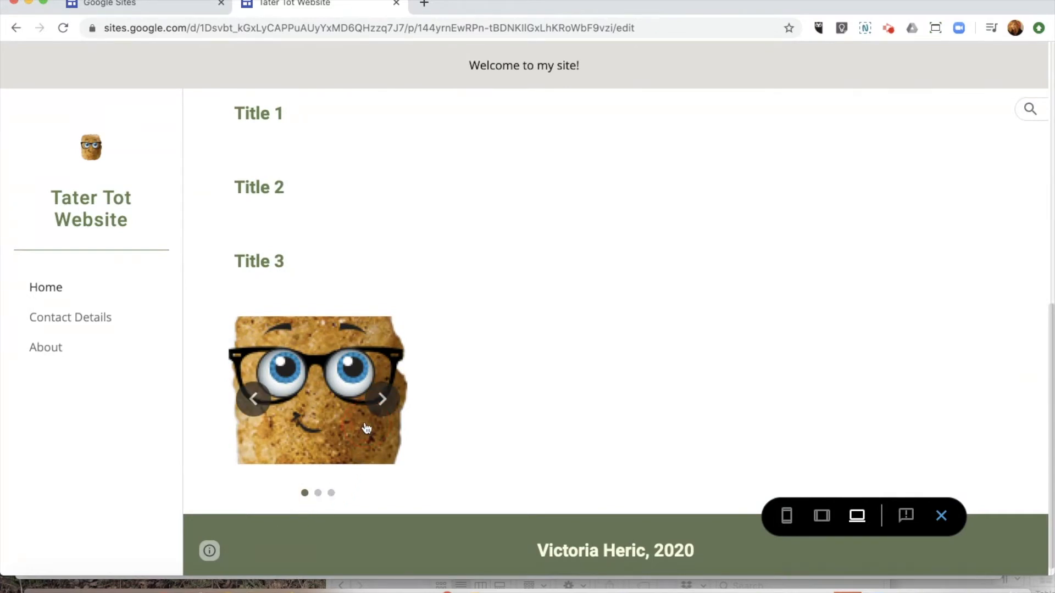
left_click(383, 411)
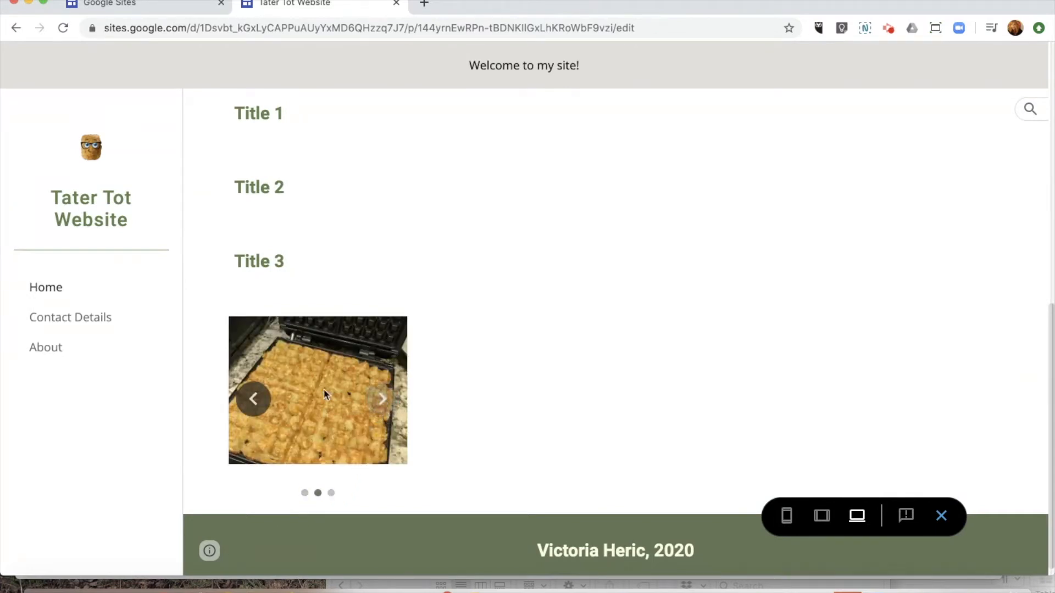
left_click(384, 403)
left_click(385, 407)
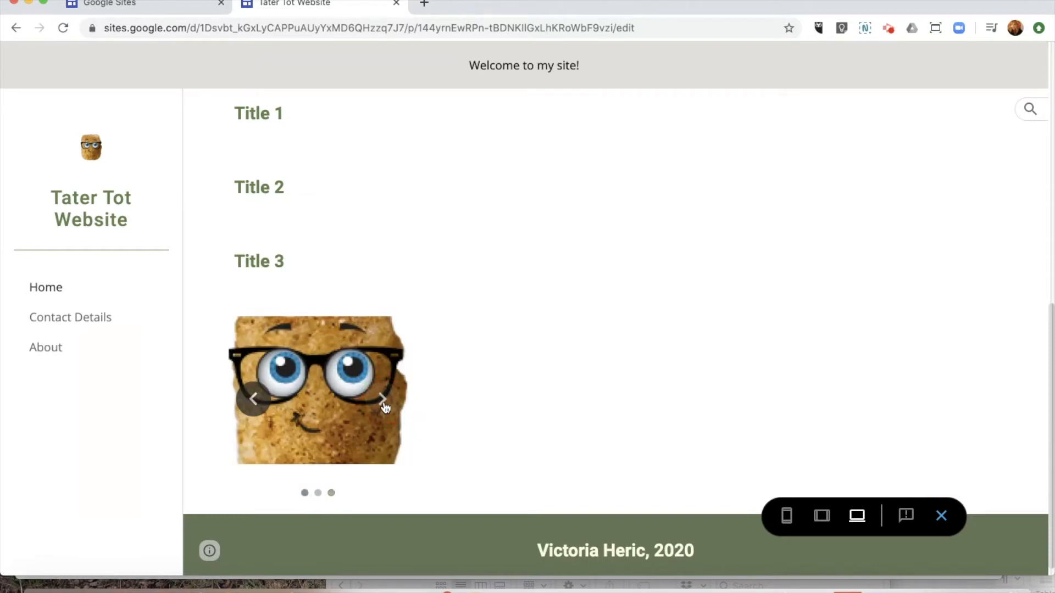
left_click(251, 401)
left_click(251, 401)
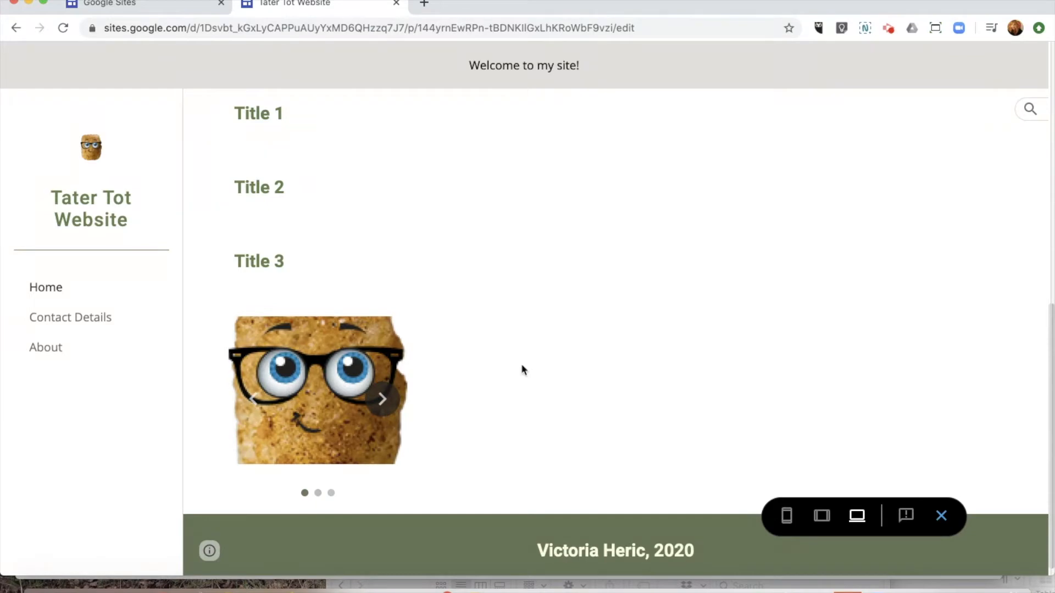
Close the preview and insert the layout with a single image beside text below the image carousel.
left_click(942, 514)
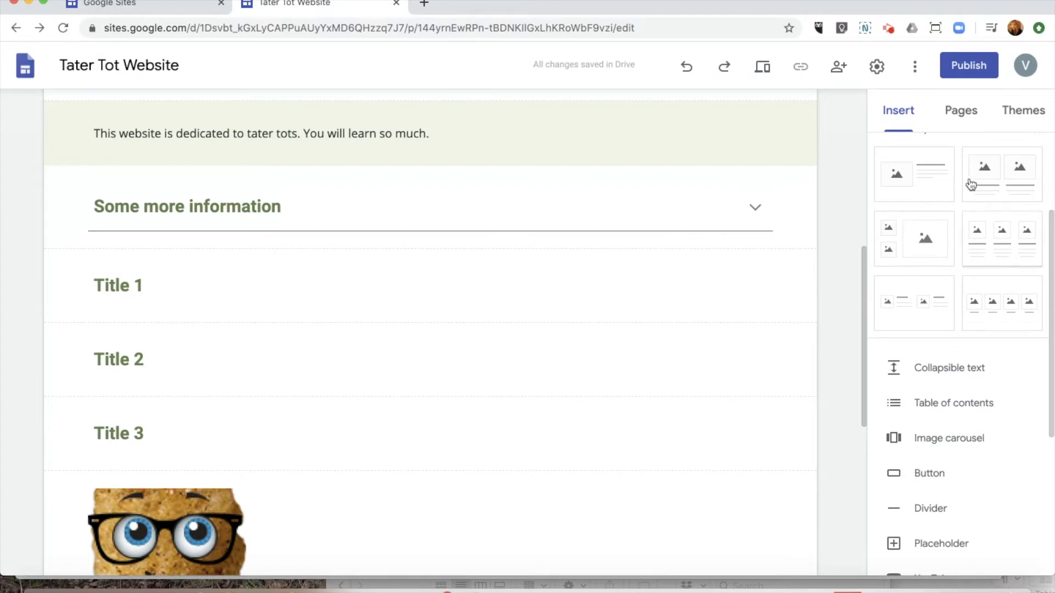
scroll(973, 231, "up", 3)
scroll(973, 230, "up", 1)
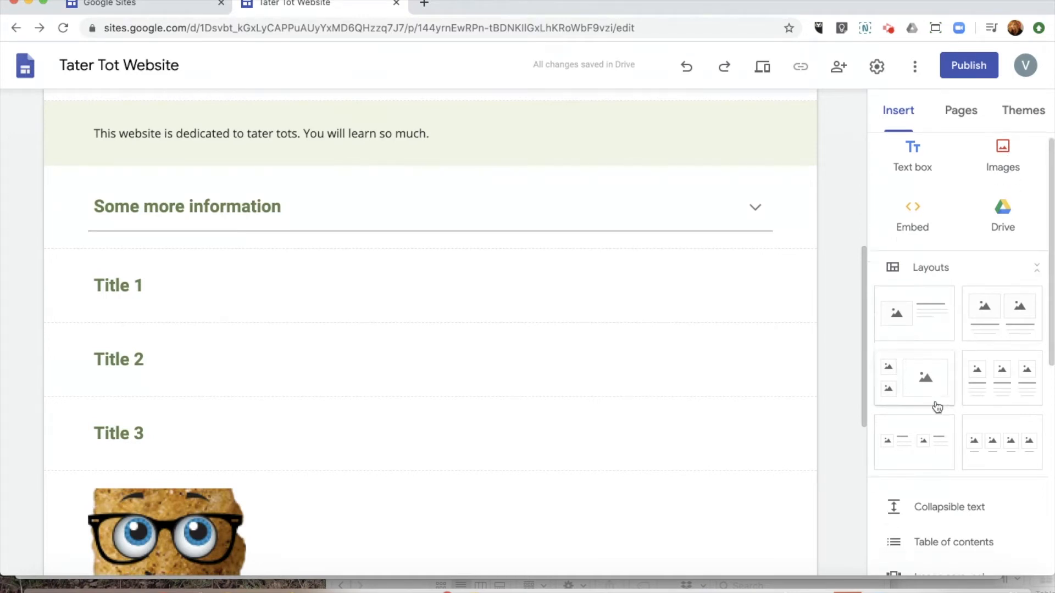
scroll(935, 407, "down", 1)
left_click(910, 303)
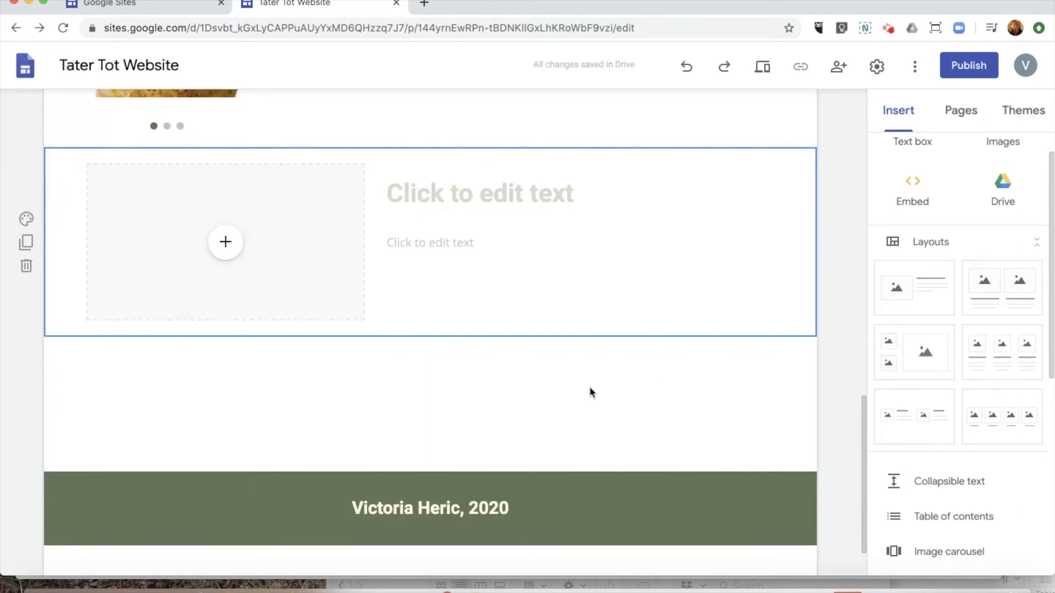
Upload TaterTot.png into the image placeholder of the new layout below the carousel.
left_click(226, 243)
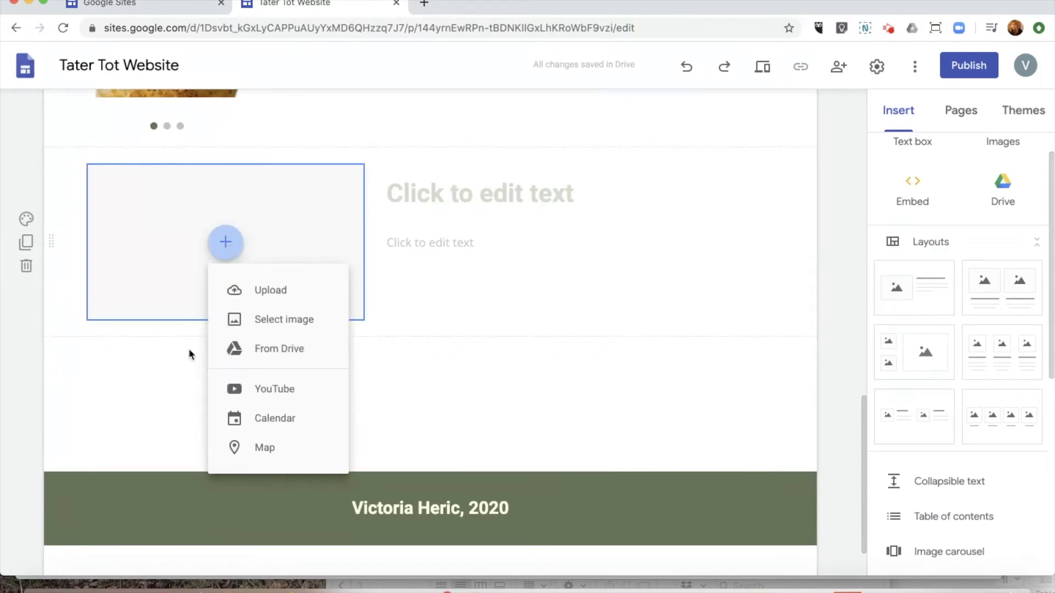
left_click(257, 302)
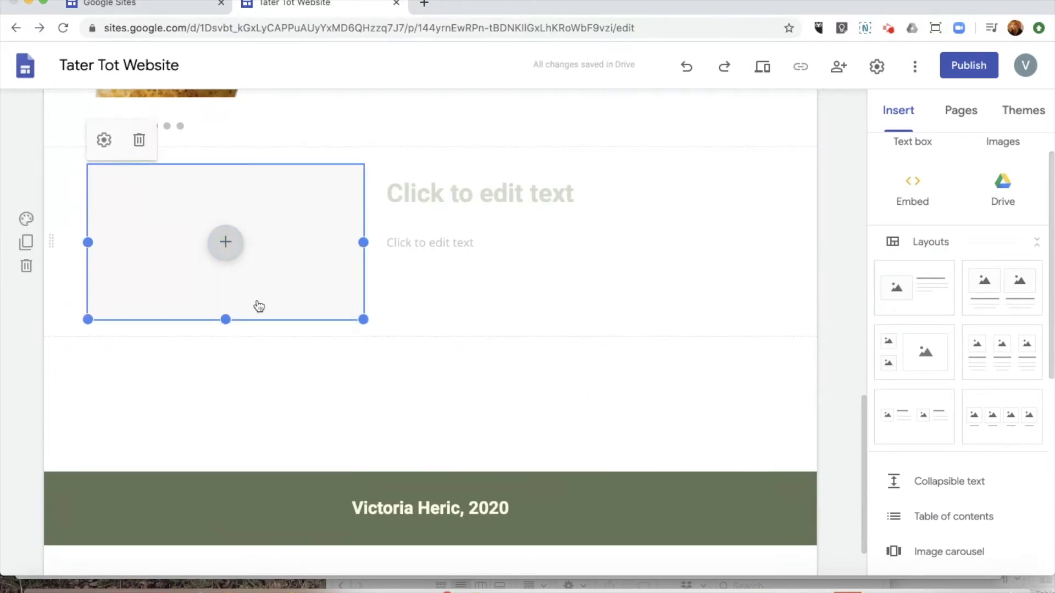
left_click(341, 109)
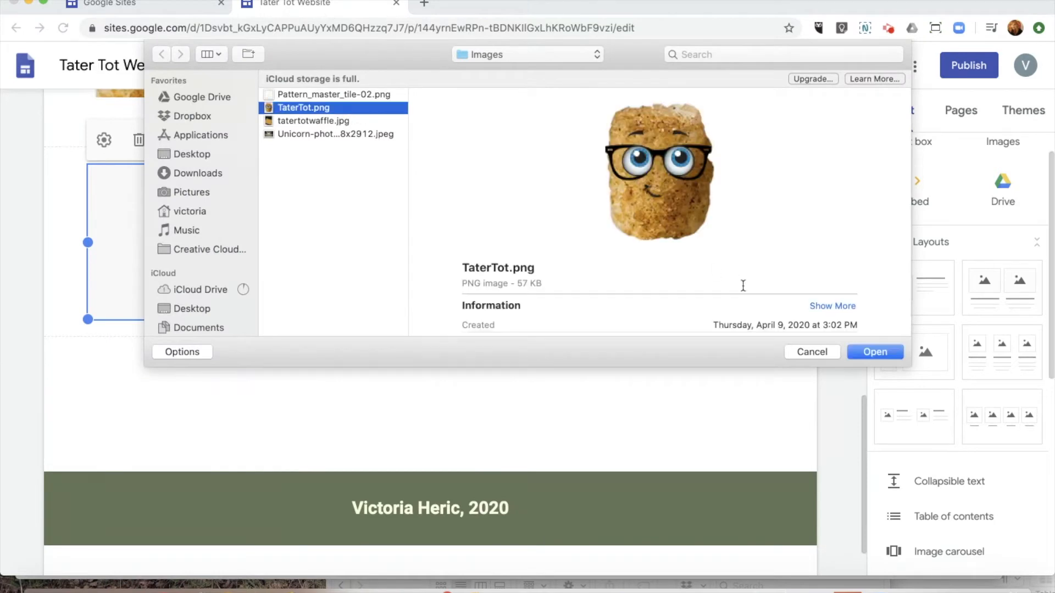
left_click(875, 352)
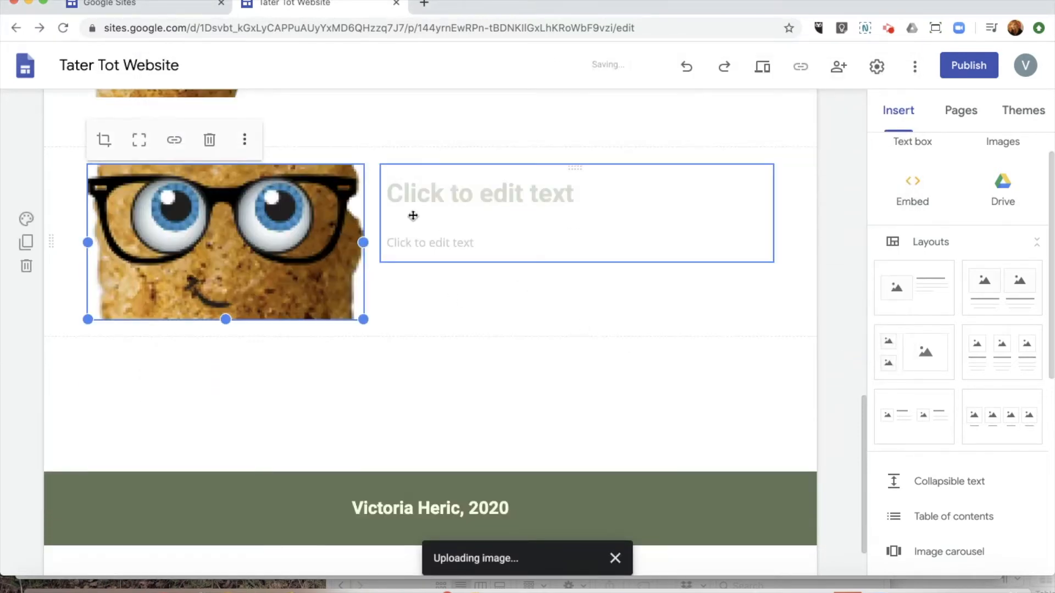
Add the text "Some text would go here" beside the uploaded image and set that section's background to Emphasis 2.
double_click(402, 299)
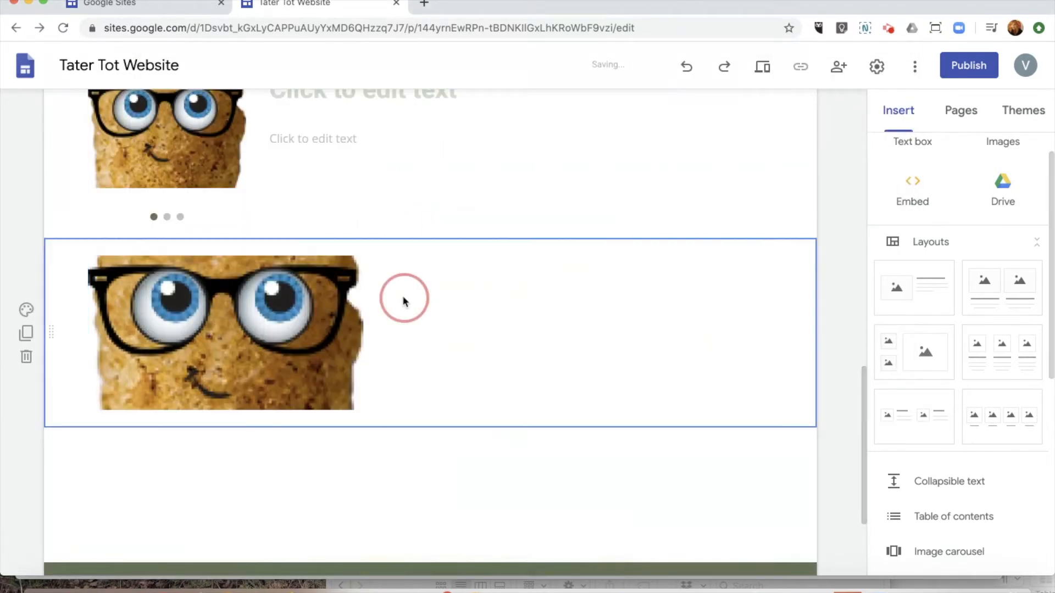
left_click(517, 304)
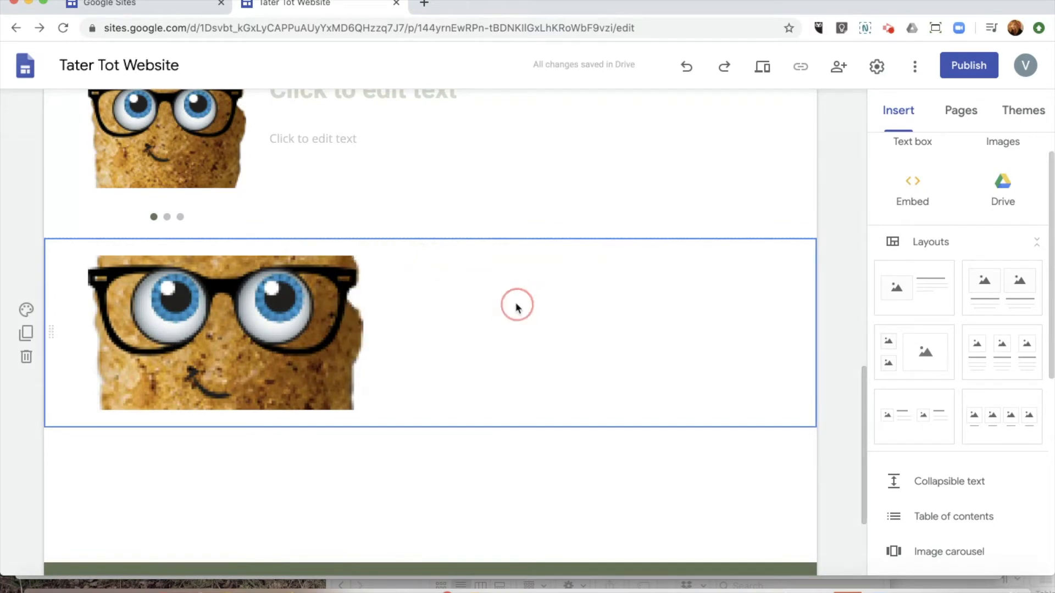
type("Some text would go here")
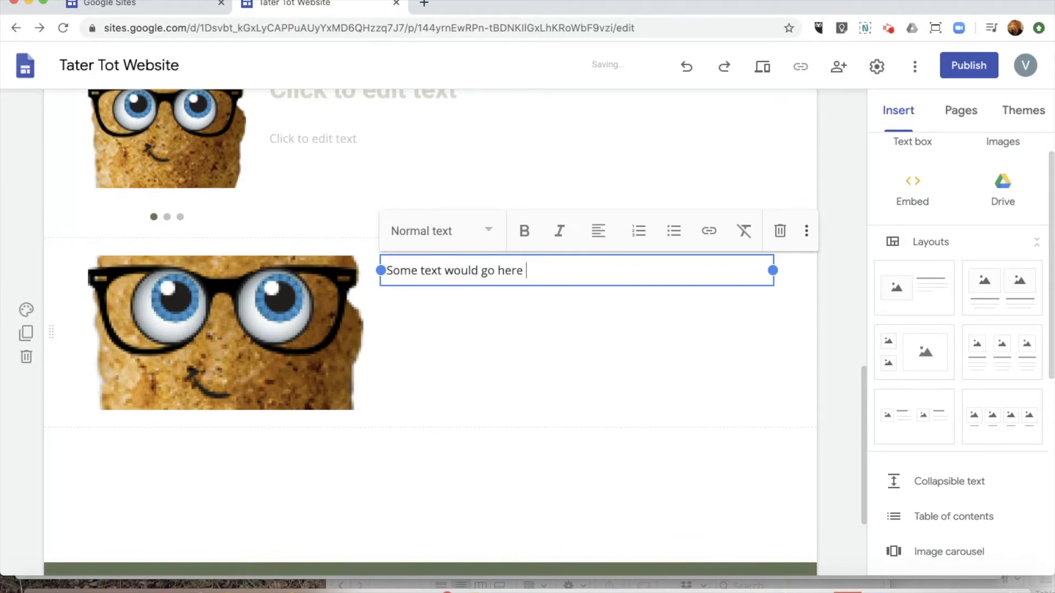
left_click(473, 413)
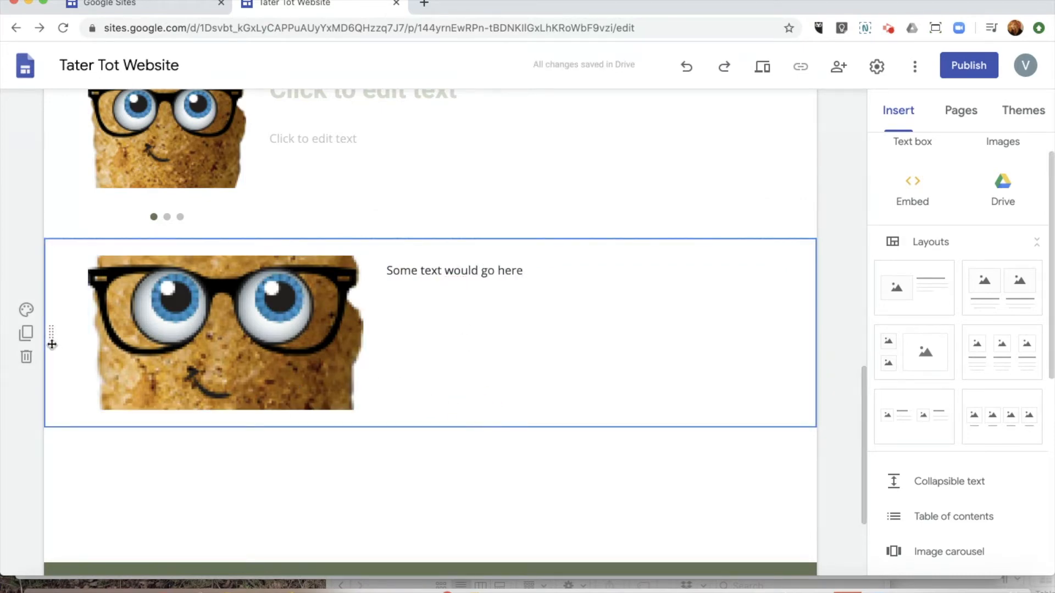
left_click(26, 310)
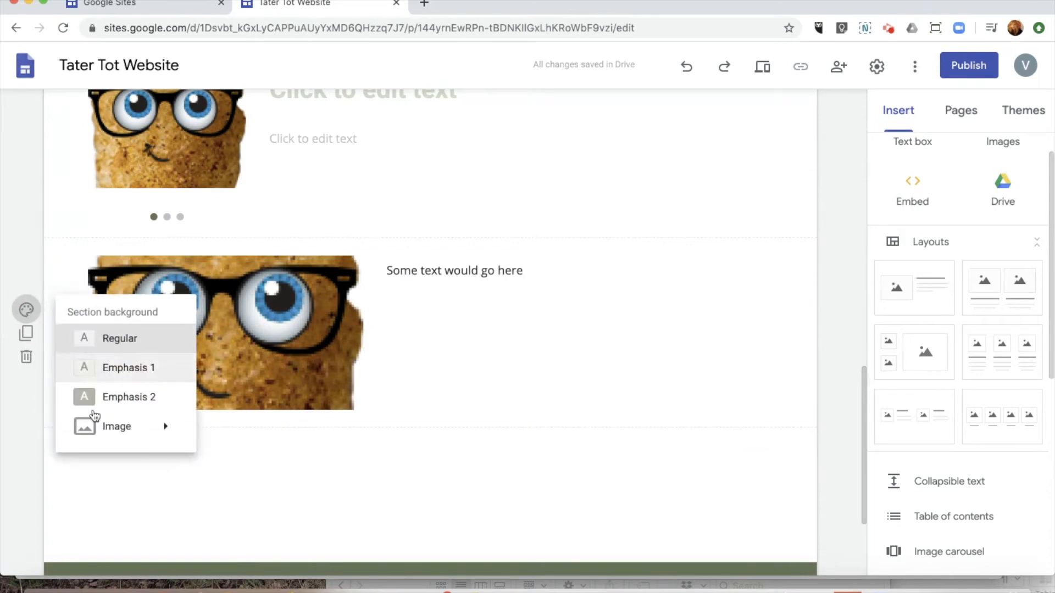
left_click(116, 397)
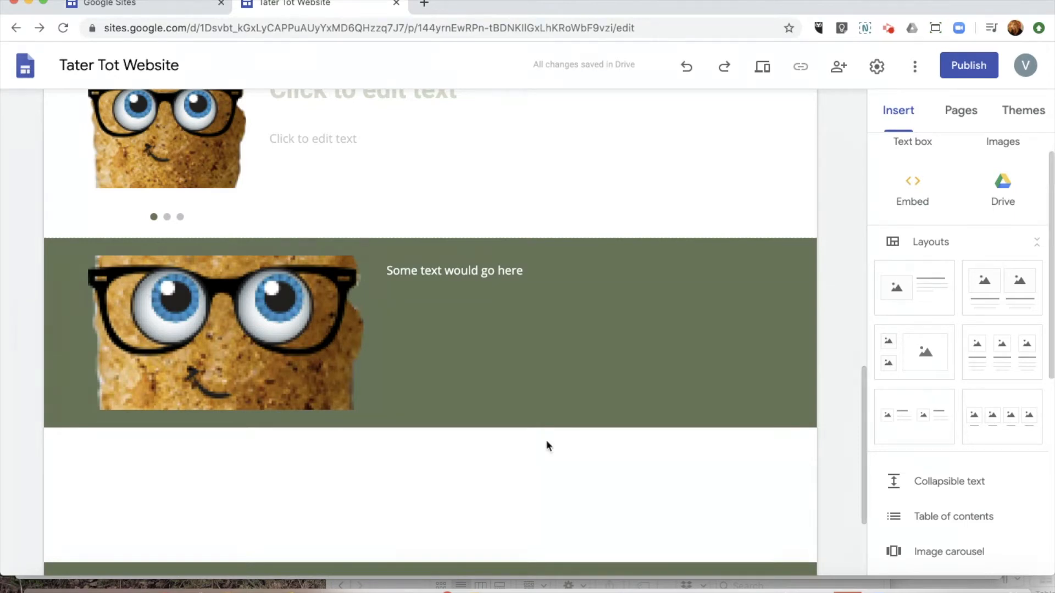
Insert a button named About below the green image section, linked to the site's About page.
scroll(548, 445, "down", 2)
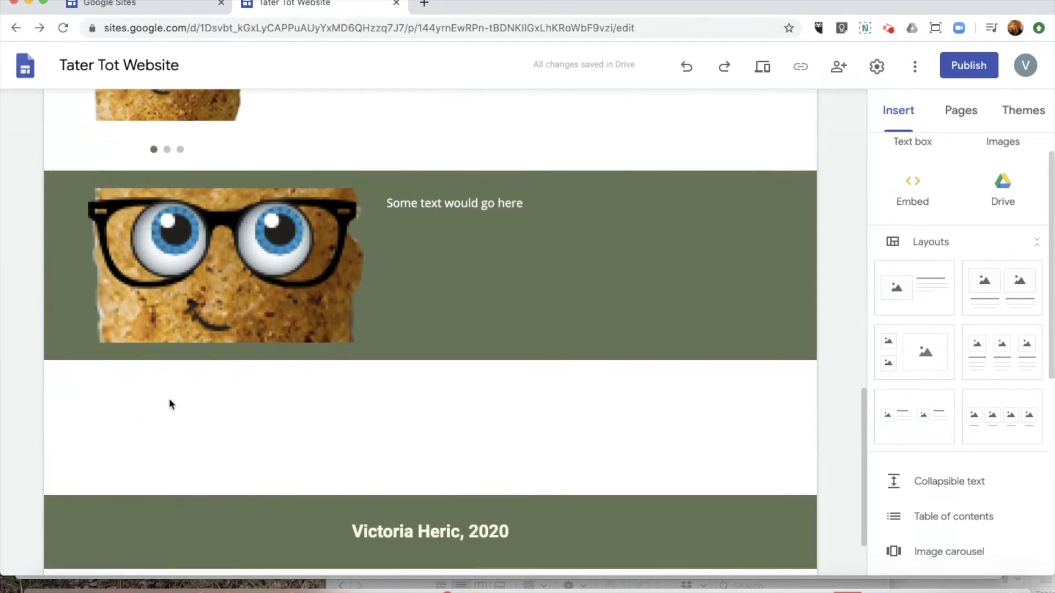
scroll(1042, 502, "down", 3)
scroll(1042, 516, "down", 2)
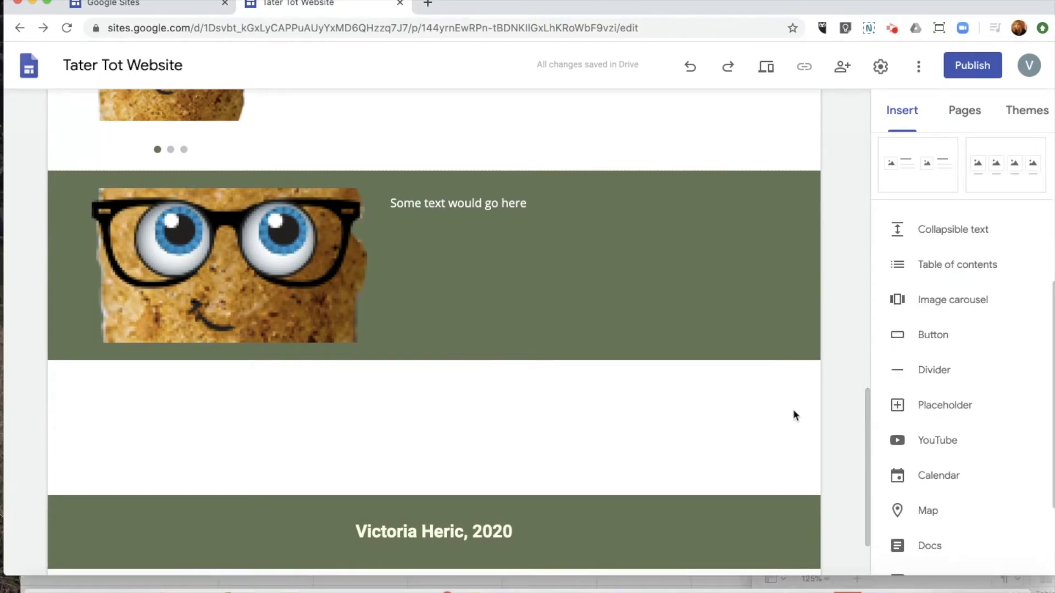
left_click(922, 342)
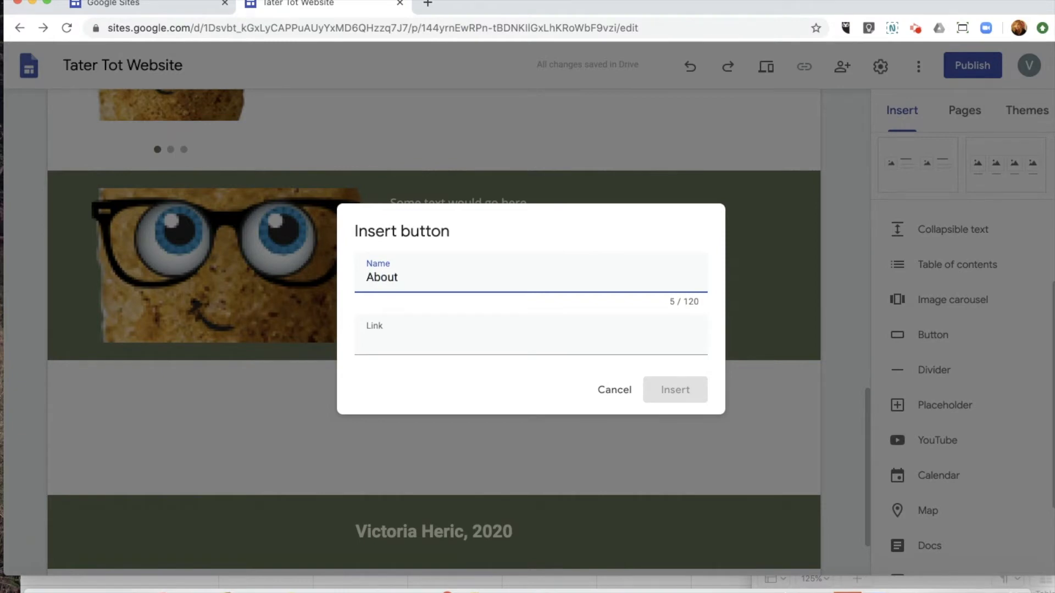
left_click(432, 336)
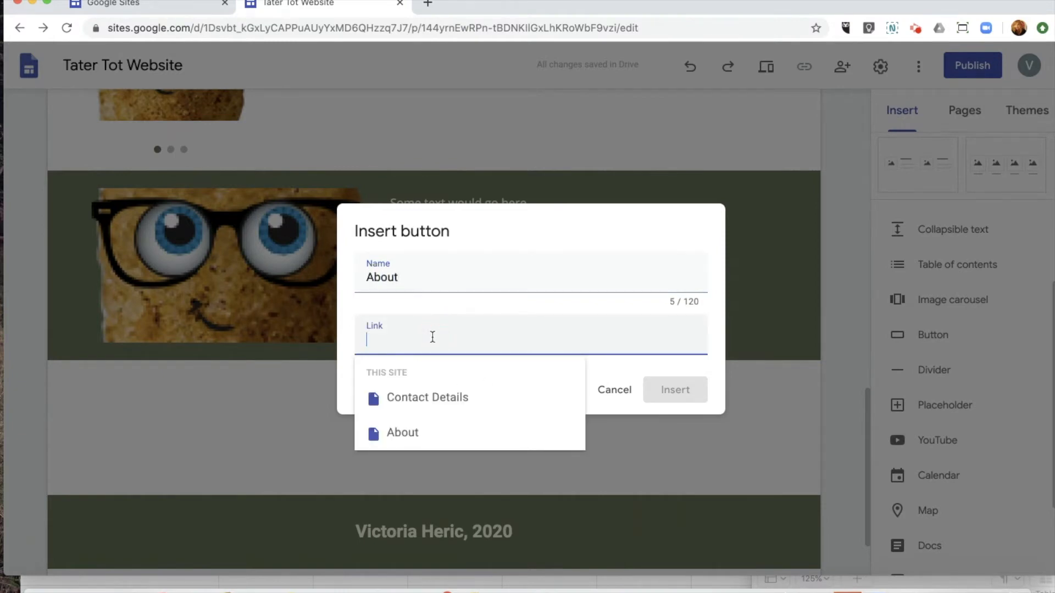
left_click(421, 437)
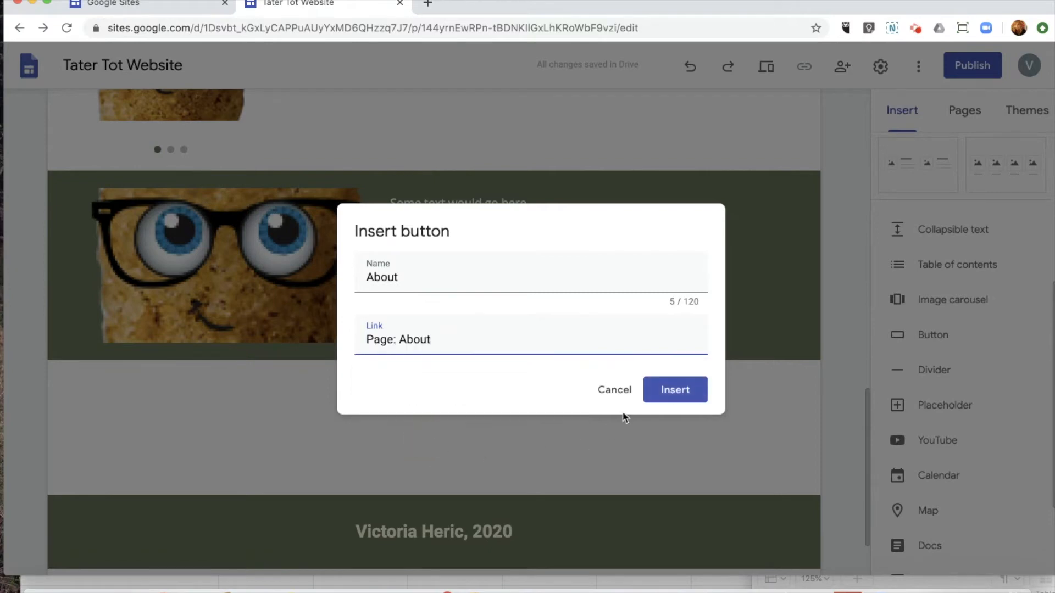
left_click(679, 390)
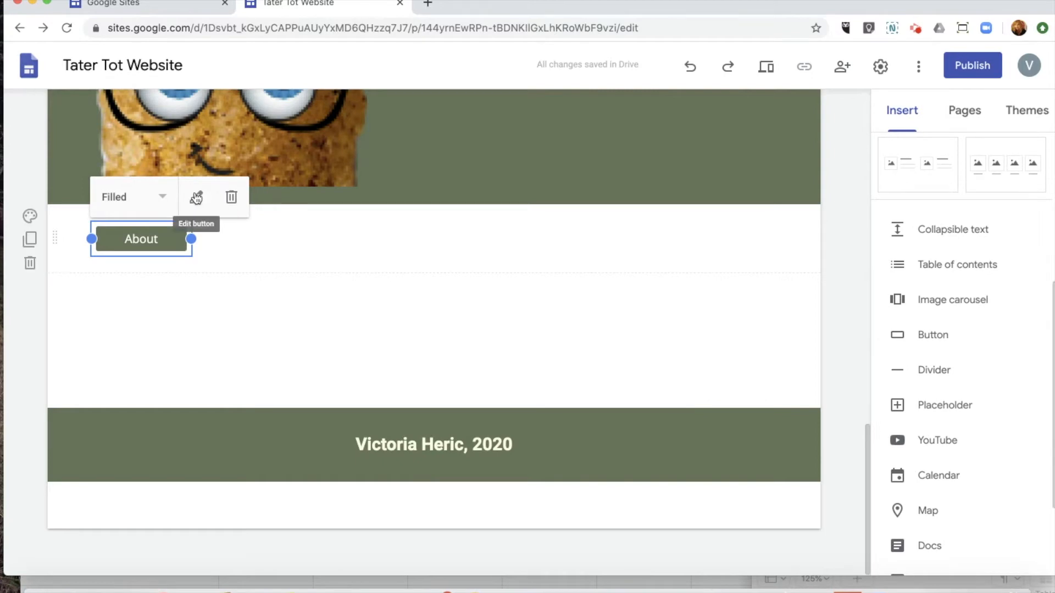
Try the Outlined and Text styles on the About button, return it to Filled and deselect it.
left_click(165, 197)
left_click(141, 229)
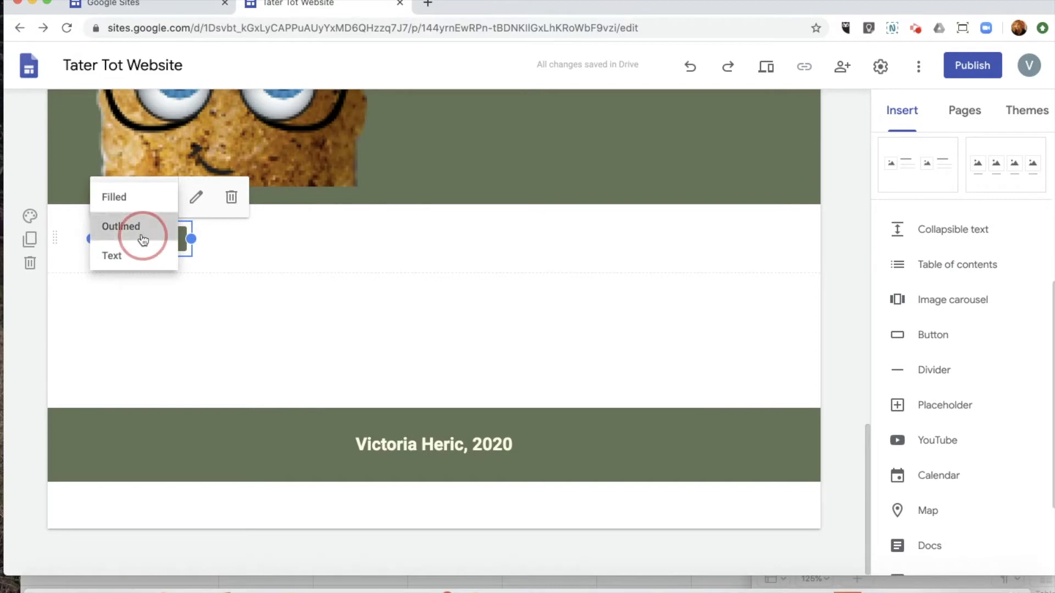
left_click(164, 197)
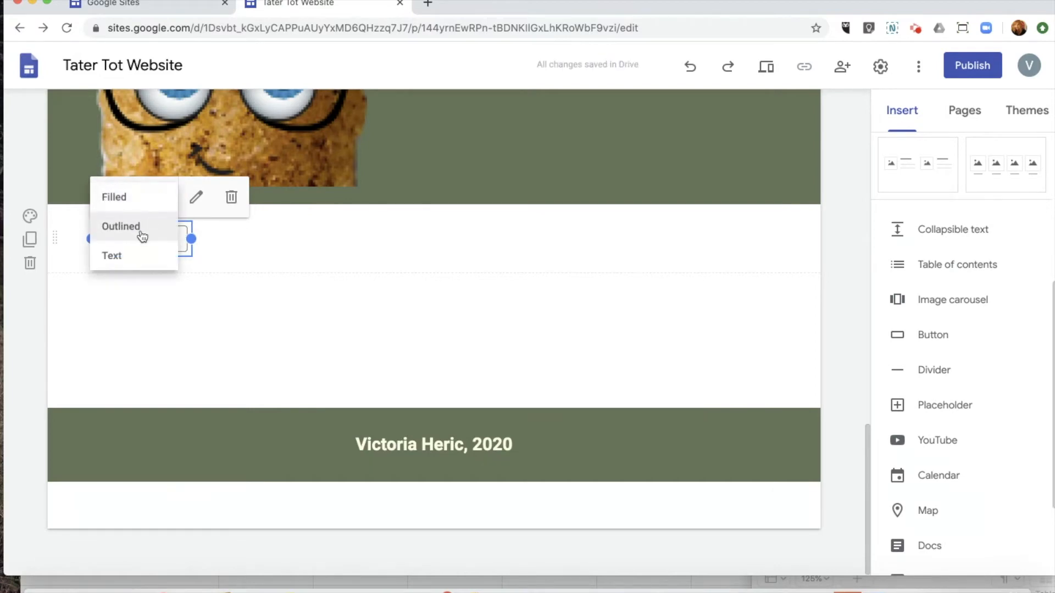
left_click(134, 254)
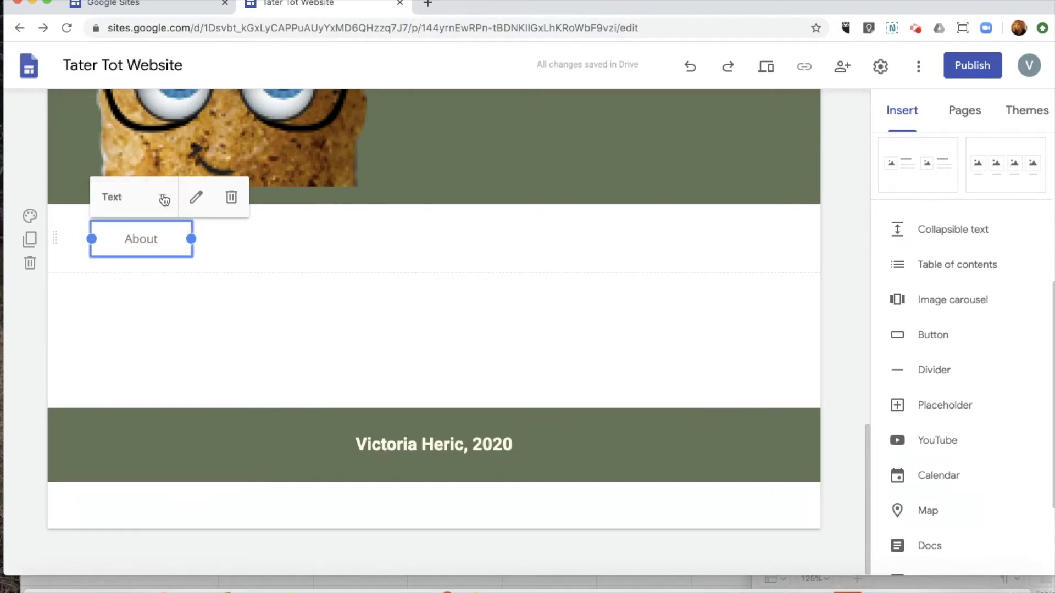
left_click(165, 198)
left_click(147, 204)
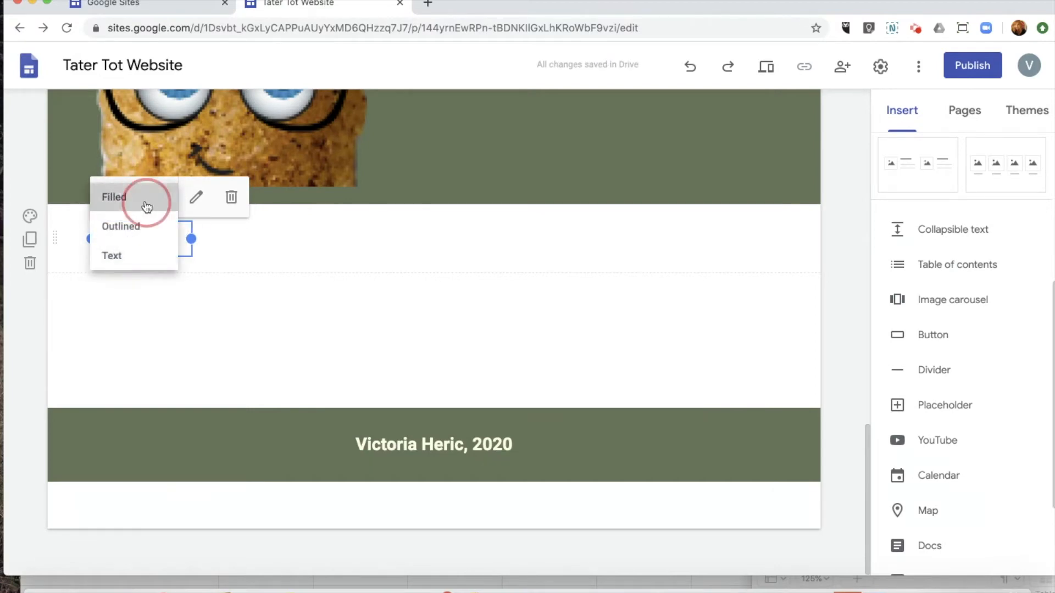
left_click(289, 247)
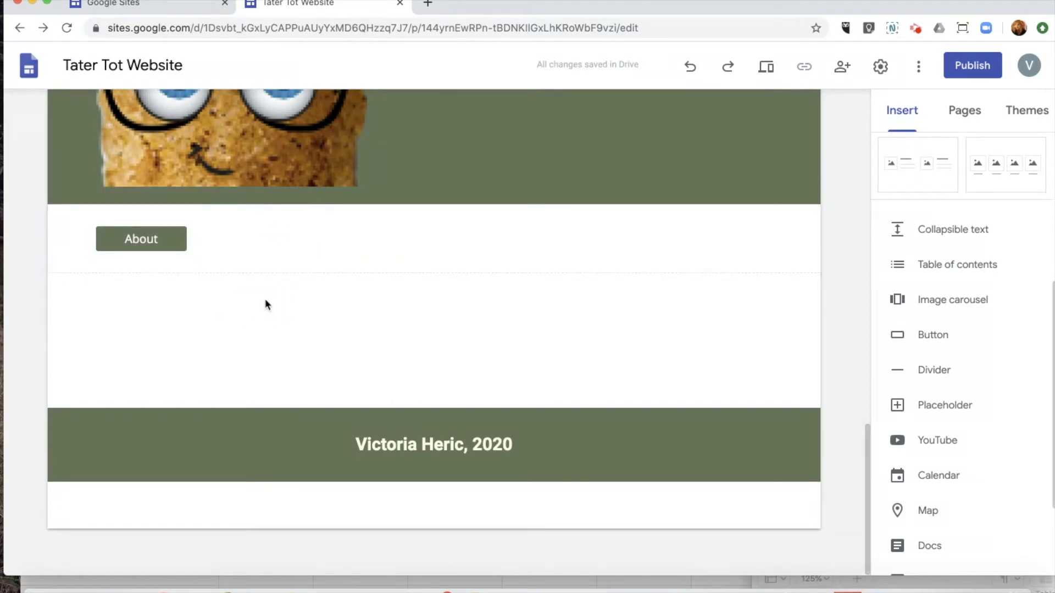
Insert a divider below the About button and set the button section's background to Emphasis 1.
left_click(925, 371)
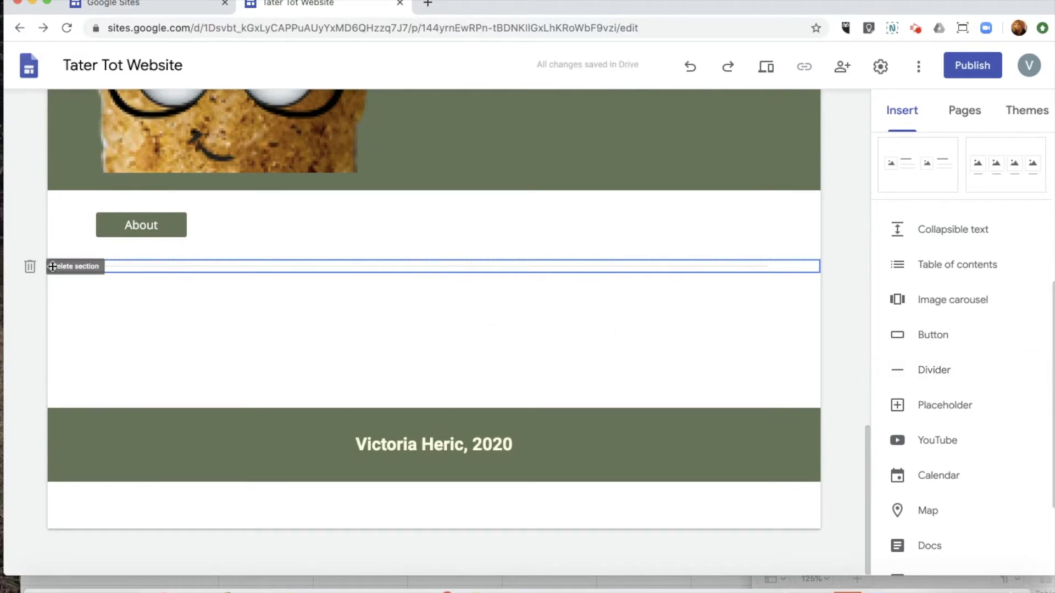
left_click(691, 265)
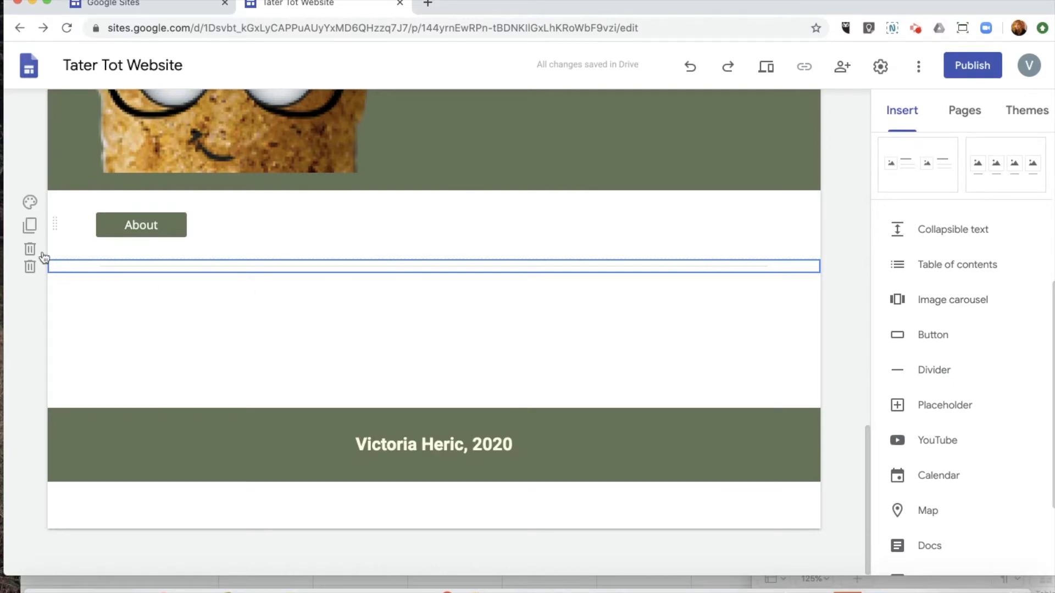
left_click(30, 202)
left_click(74, 263)
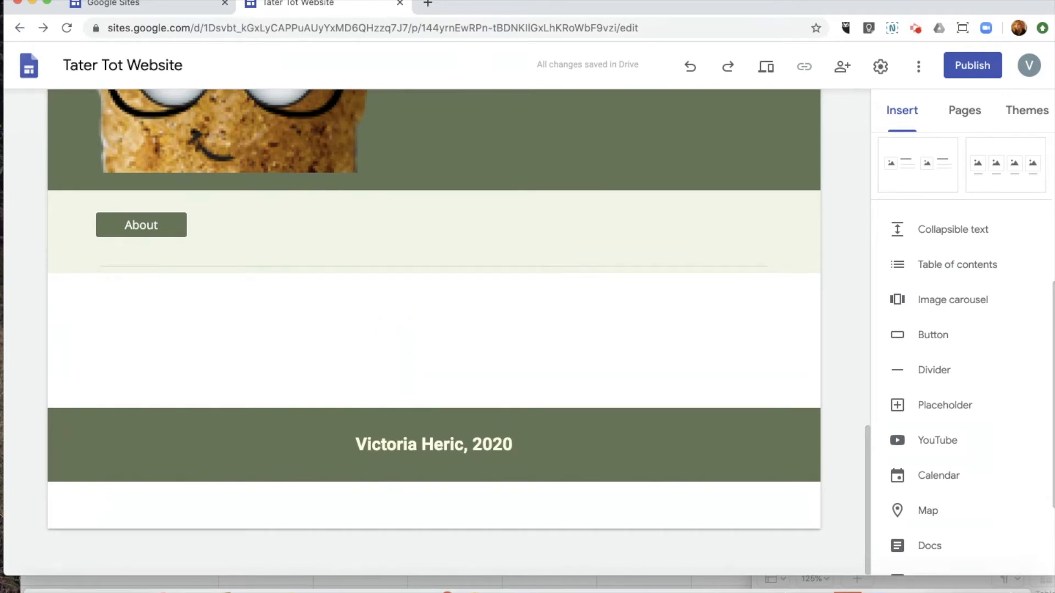
Insert a placeholder below the divider and set its file type to Google Slides.
left_click(916, 408)
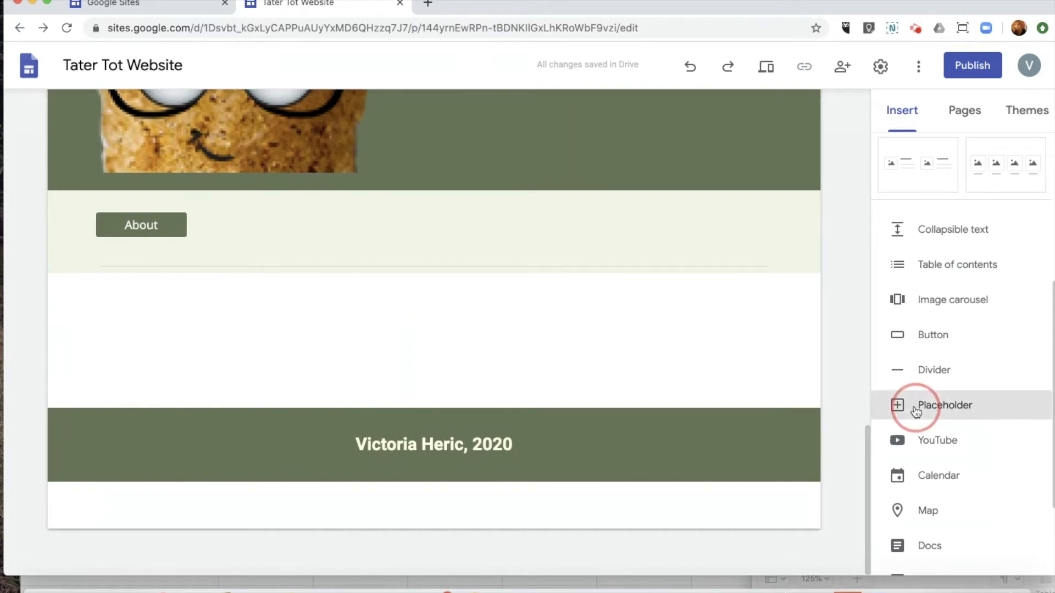
scroll(548, 318, "up", 4)
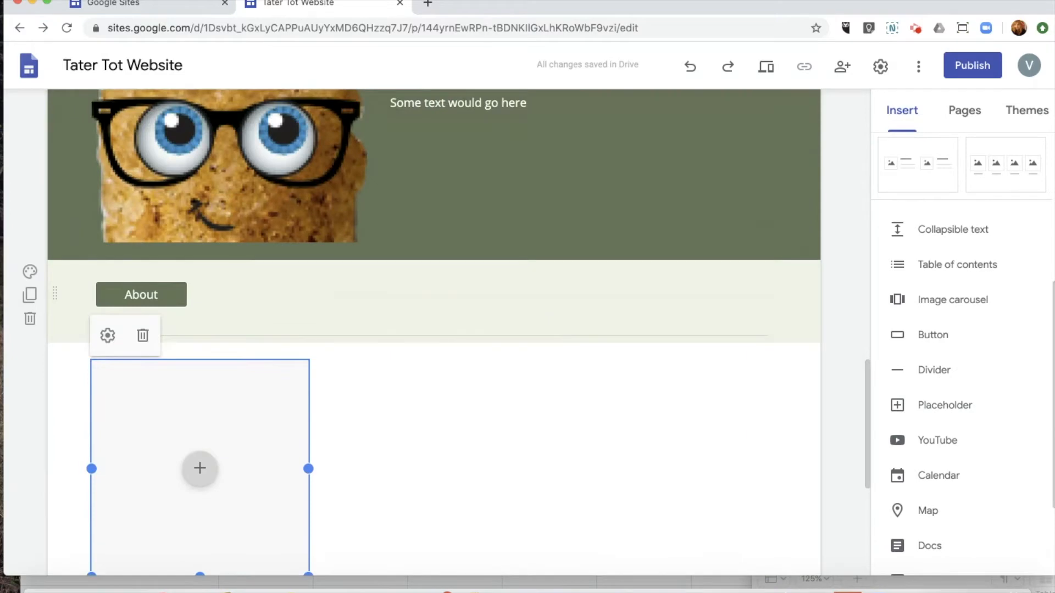
scroll(201, 435, "down", 1)
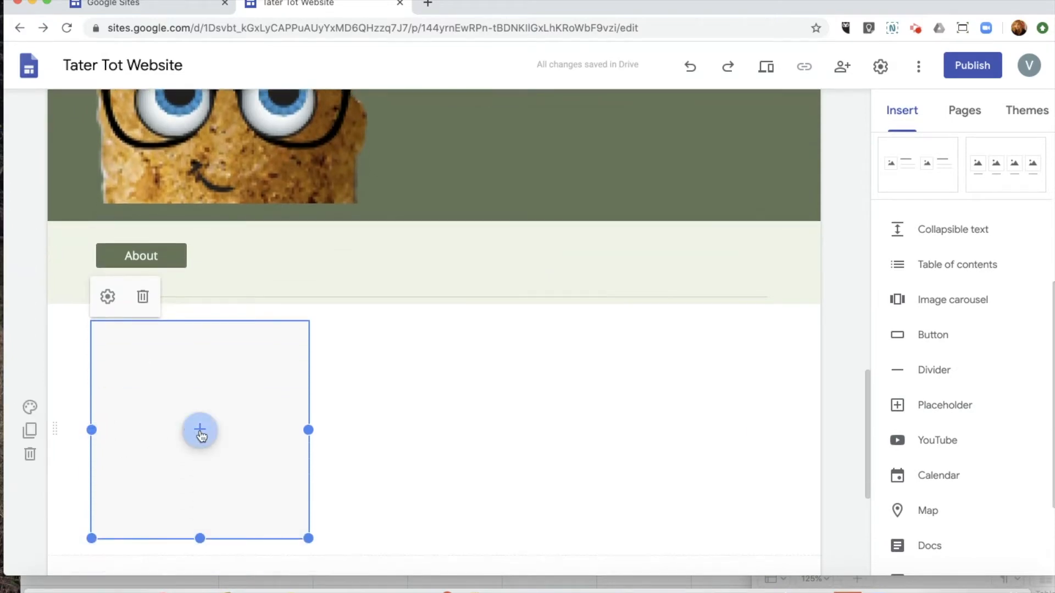
left_click(107, 299)
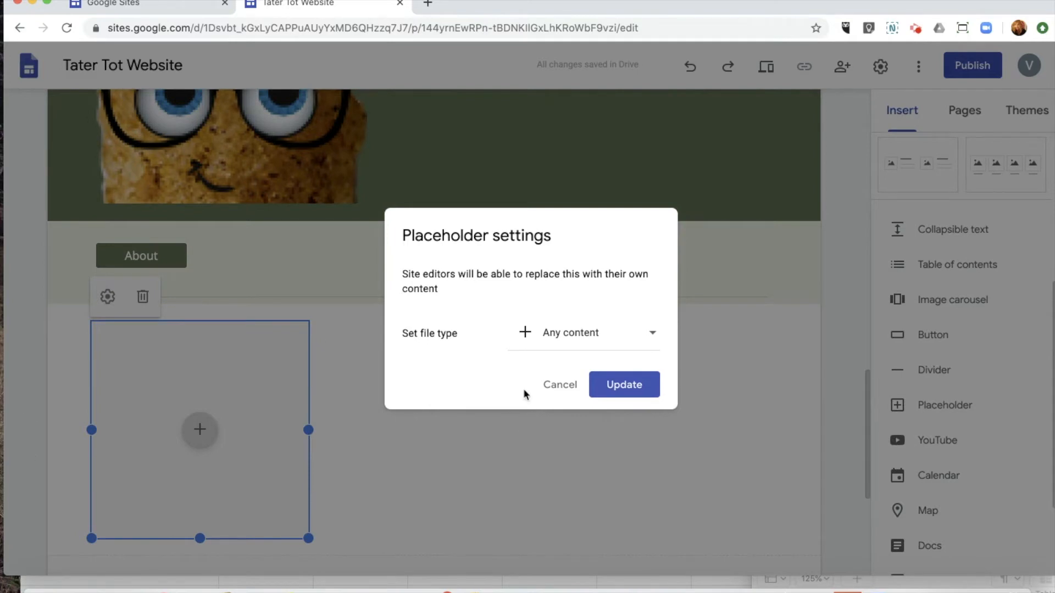
left_click(654, 332)
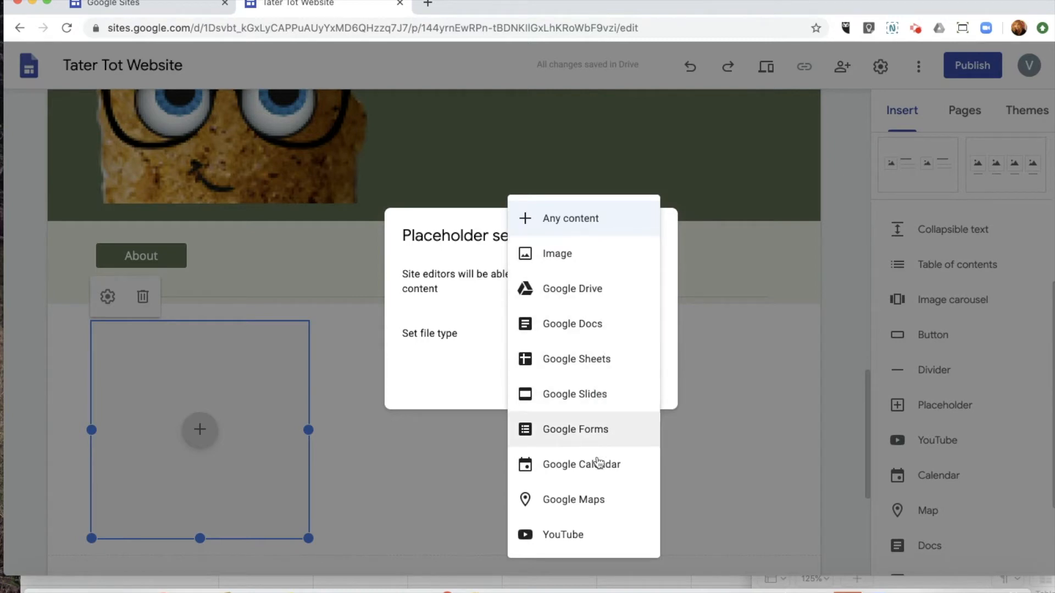
left_click(576, 396)
left_click(619, 385)
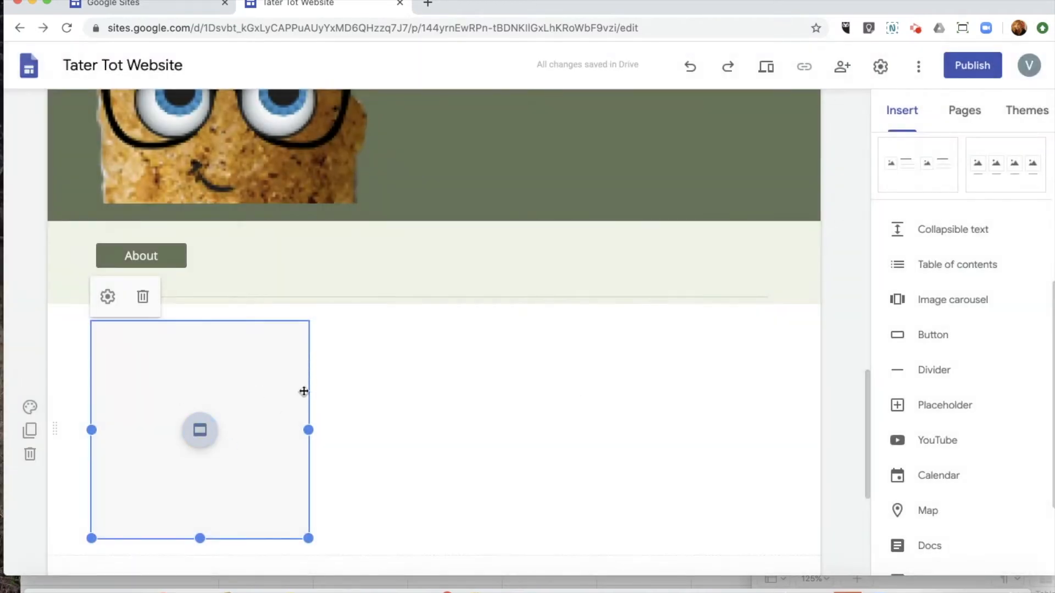
left_click(435, 416)
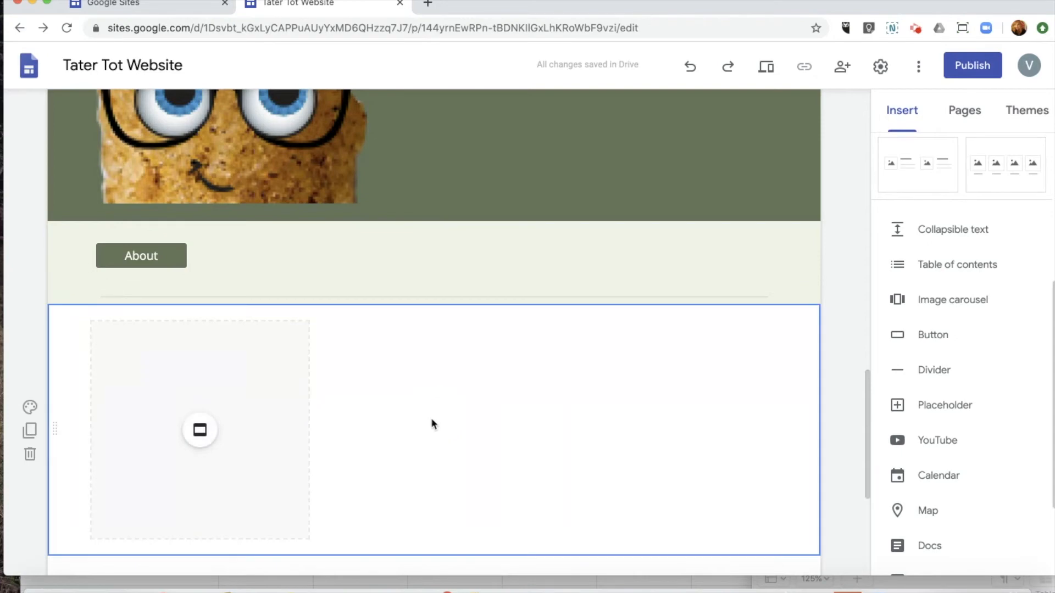
Preview the site, test the About button at the end of the home page, return to Home and exit the preview.
left_click(768, 68)
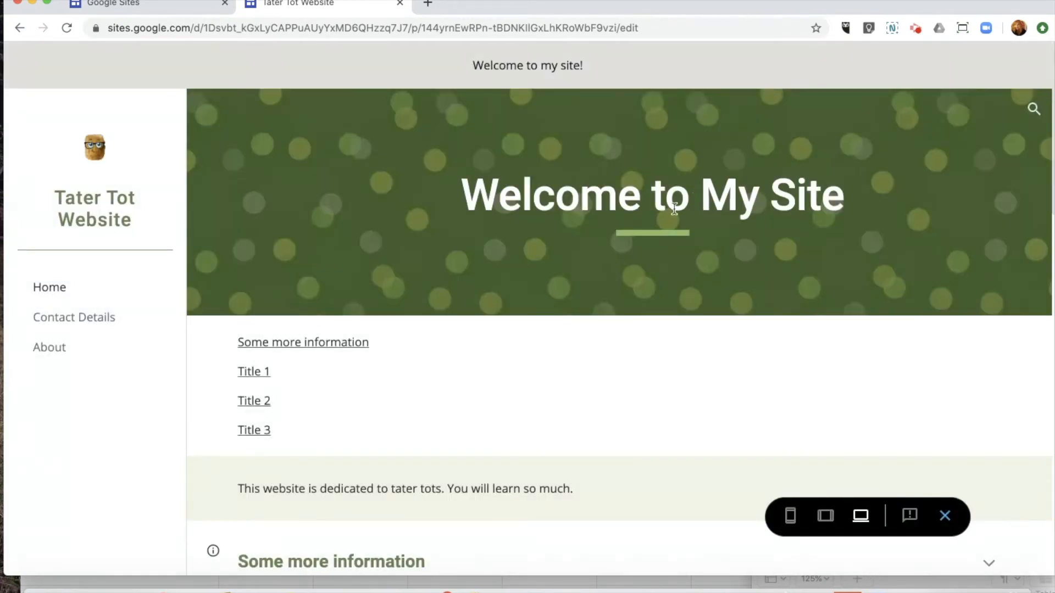
scroll(745, 407, "down", 5)
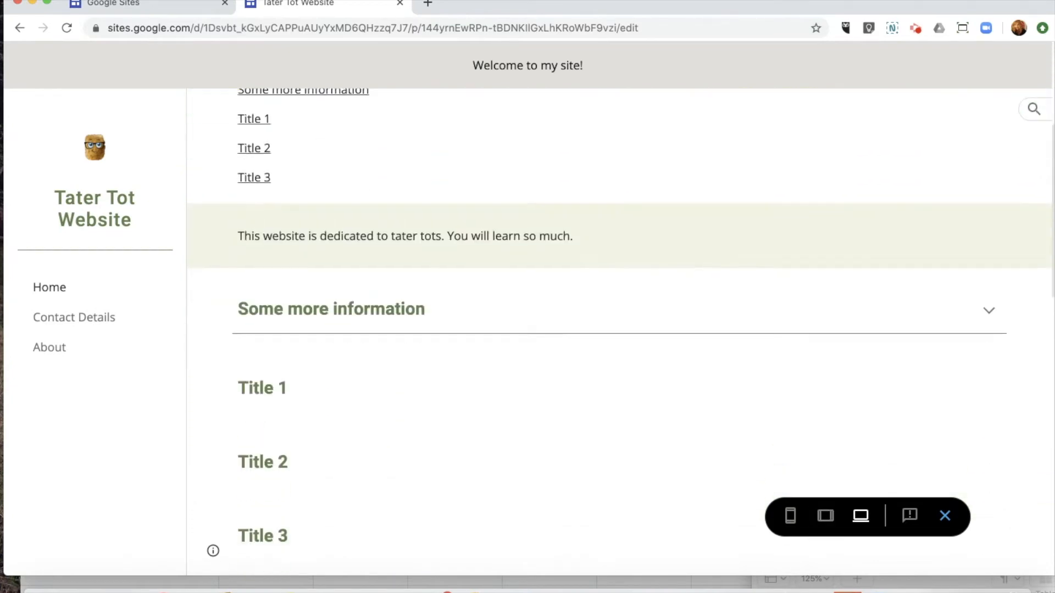
scroll(746, 411, "down", 13)
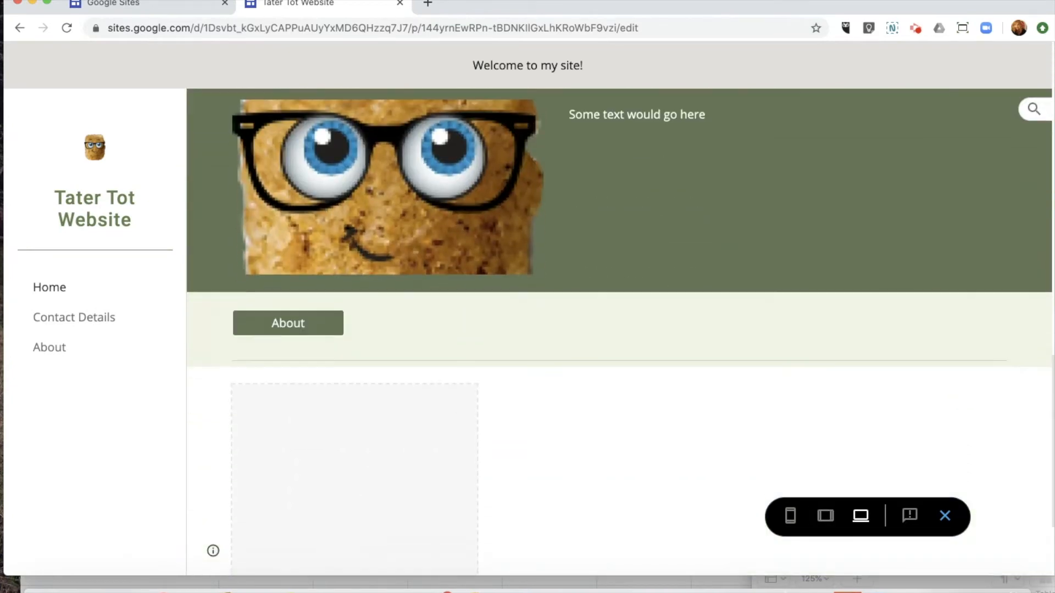
scroll(494, 335, "down", 3)
scroll(494, 335, "up", 2)
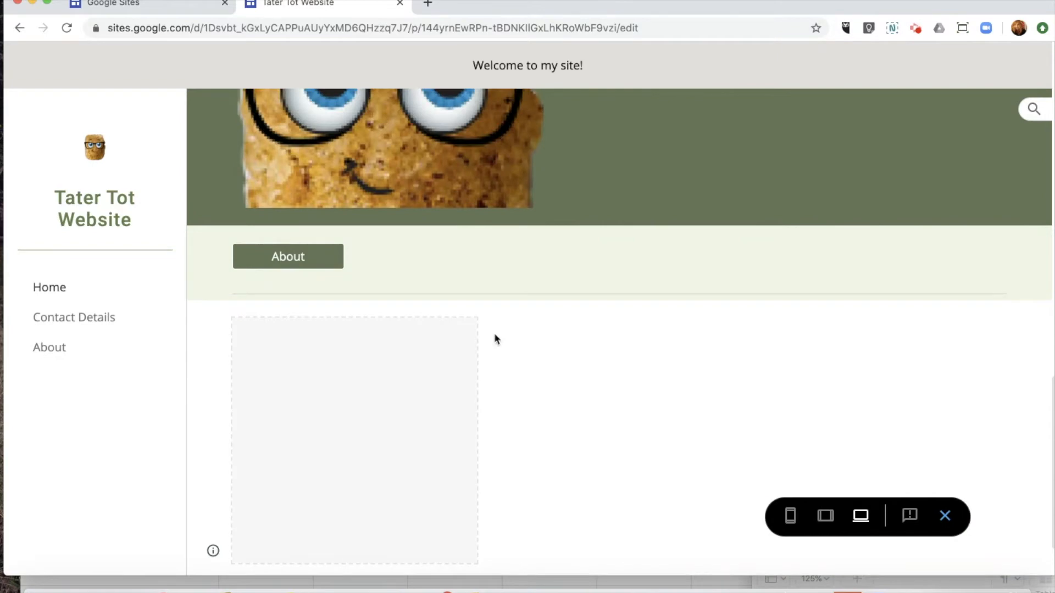
left_click(291, 270)
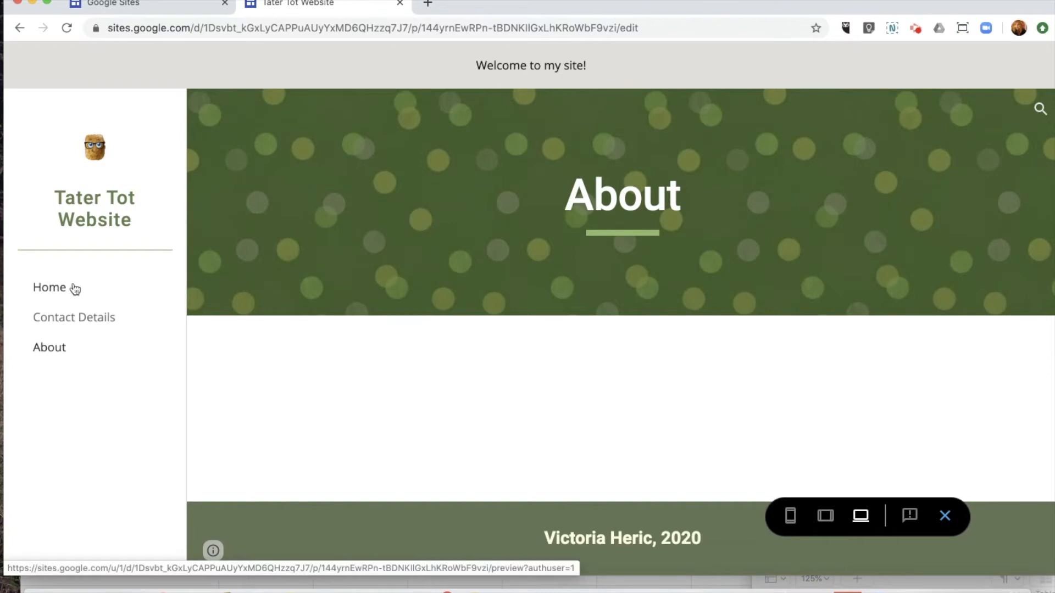
left_click(51, 289)
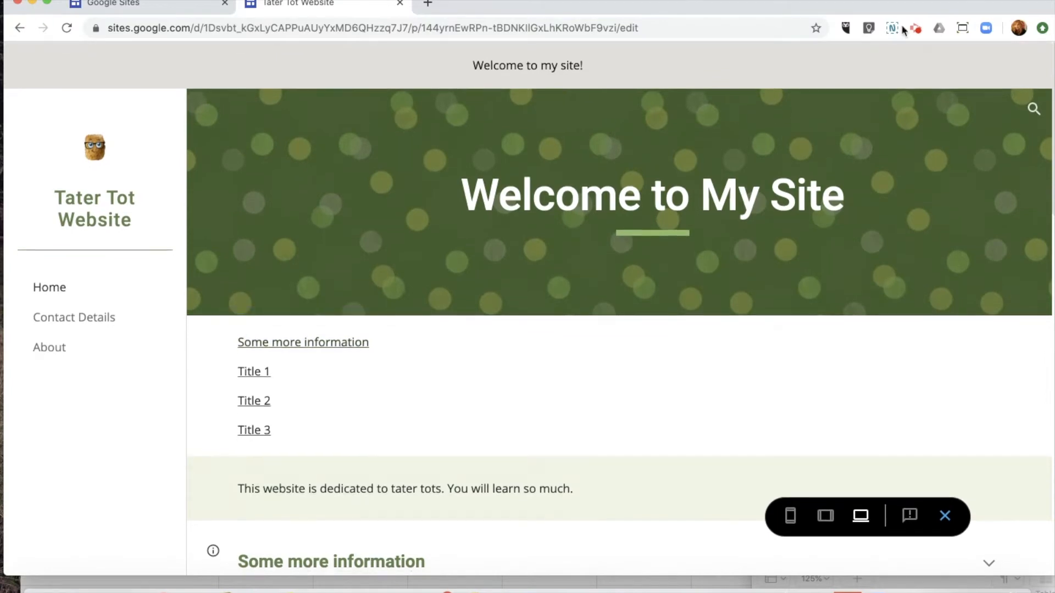
left_click(944, 515)
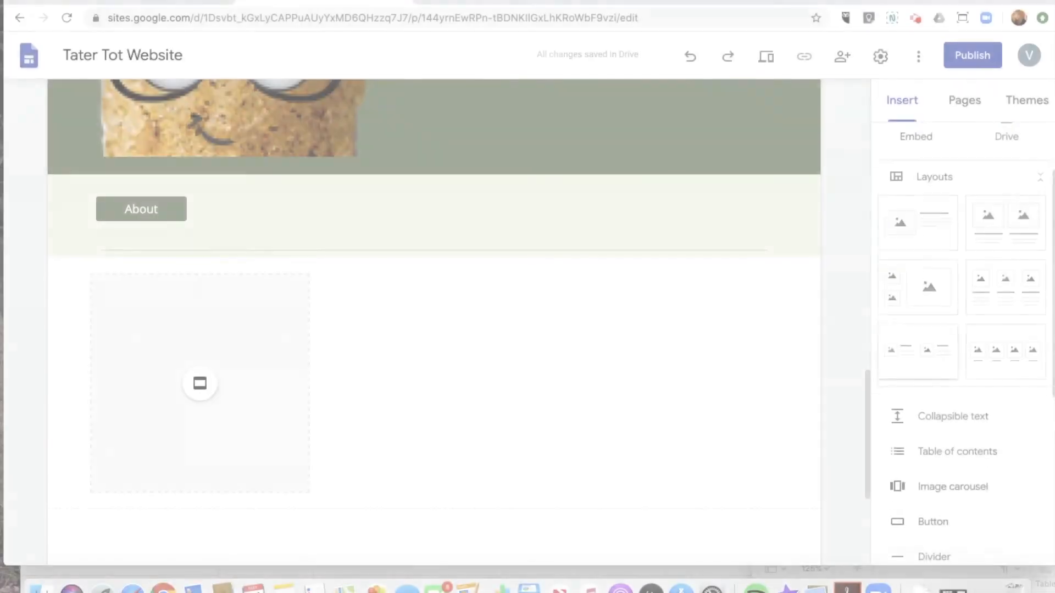
Fill the Google Slides placeholder below the divider with the "Employee Of T..." presentation from earlier this month.
scroll(962, 330, "up", 3)
scroll(961, 329, "down", 6)
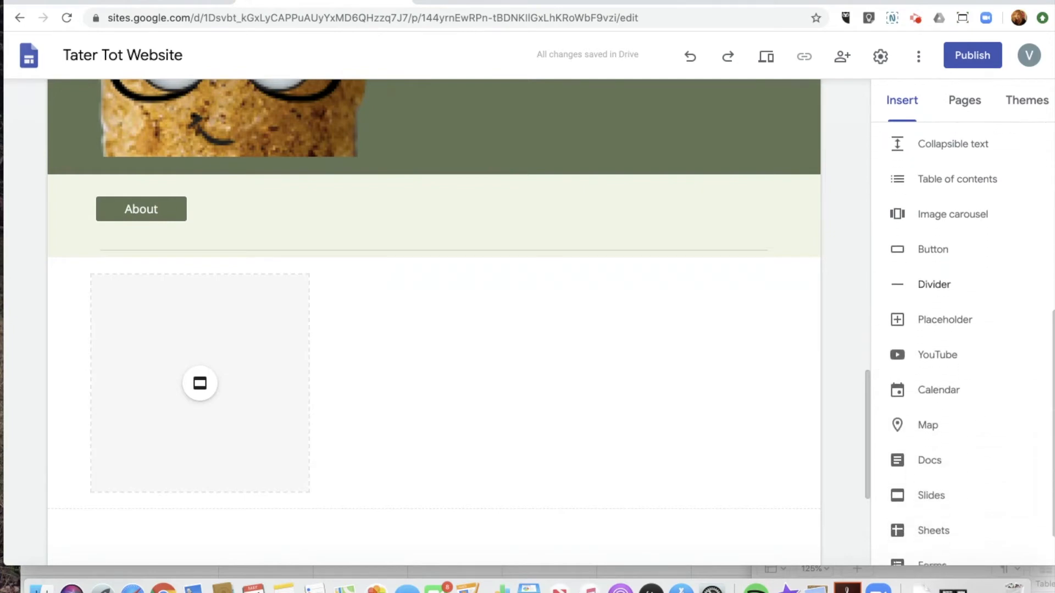
scroll(961, 329, "down", 2)
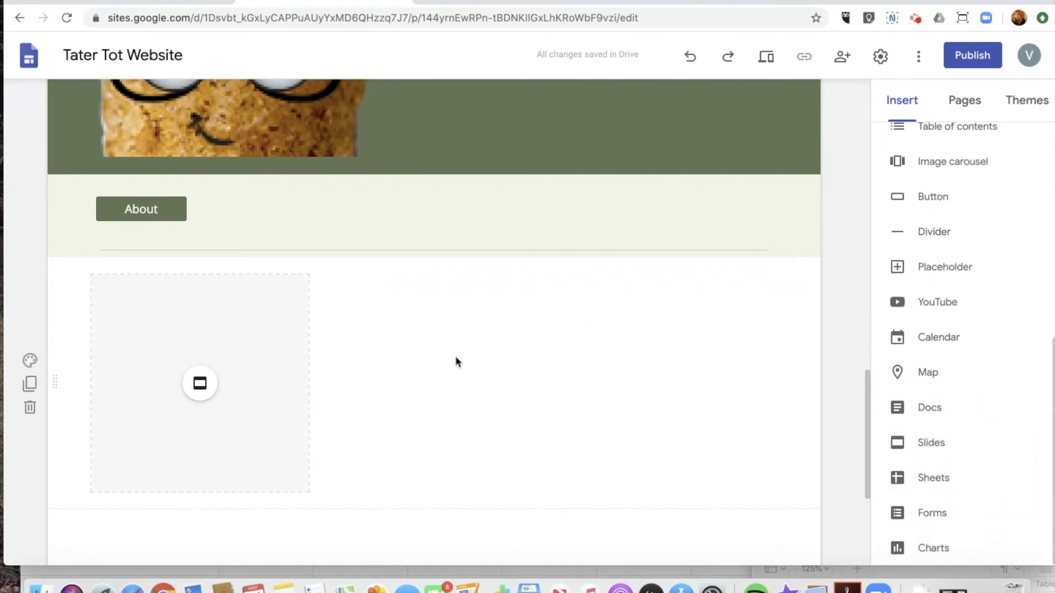
left_click(196, 384)
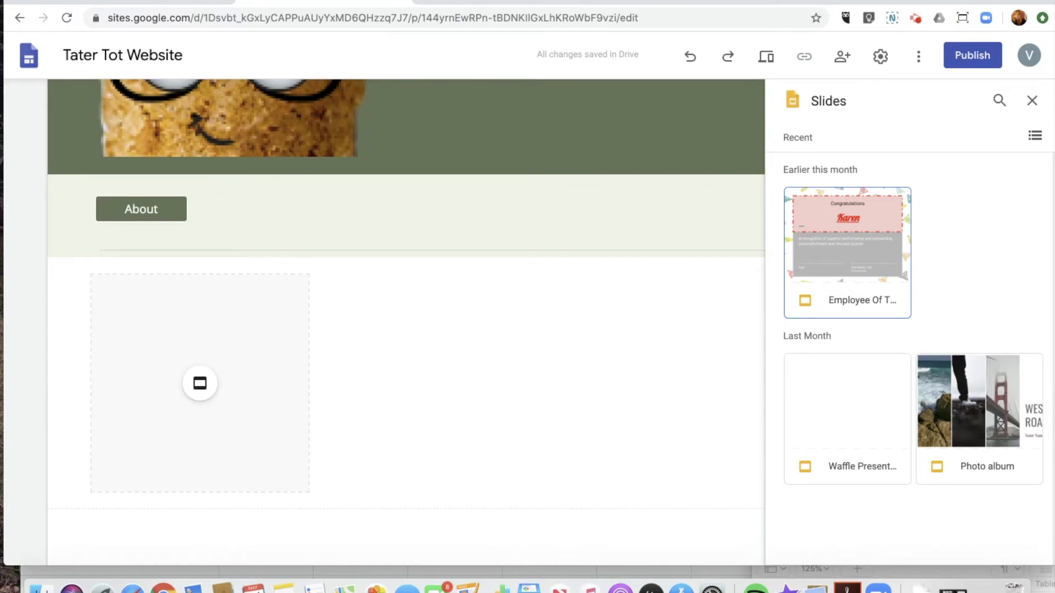
left_click(837, 247)
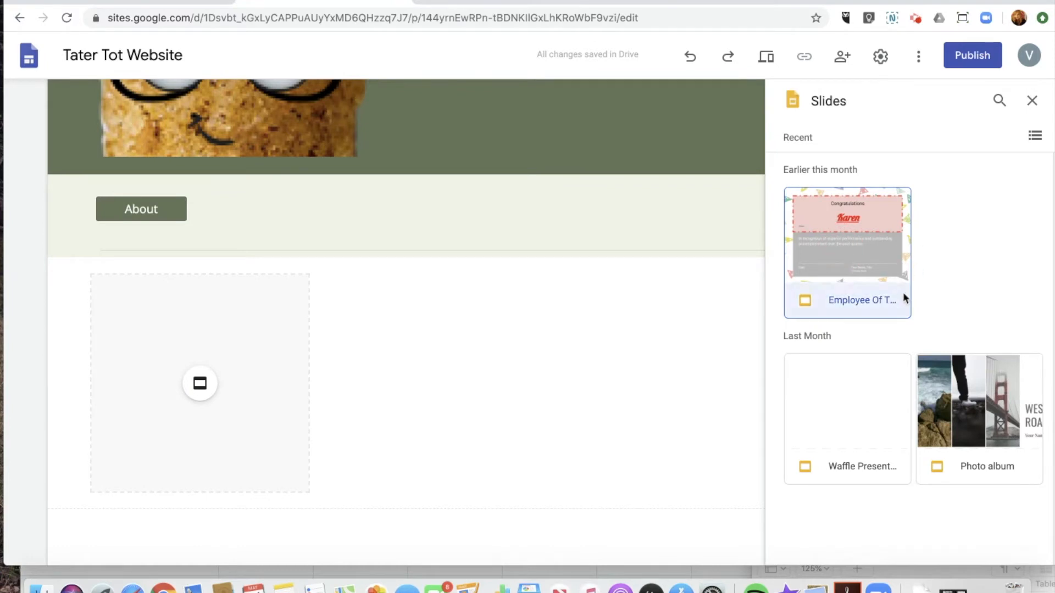
left_click(1014, 548)
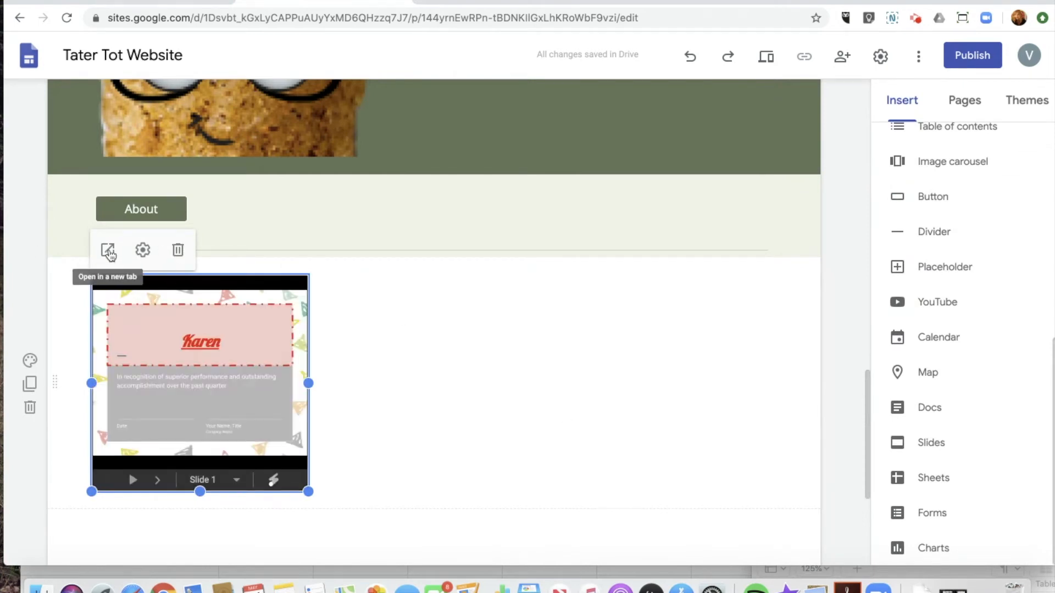
Turn on Auto Start in the embedded presentation's settings and deselect it.
left_click(142, 250)
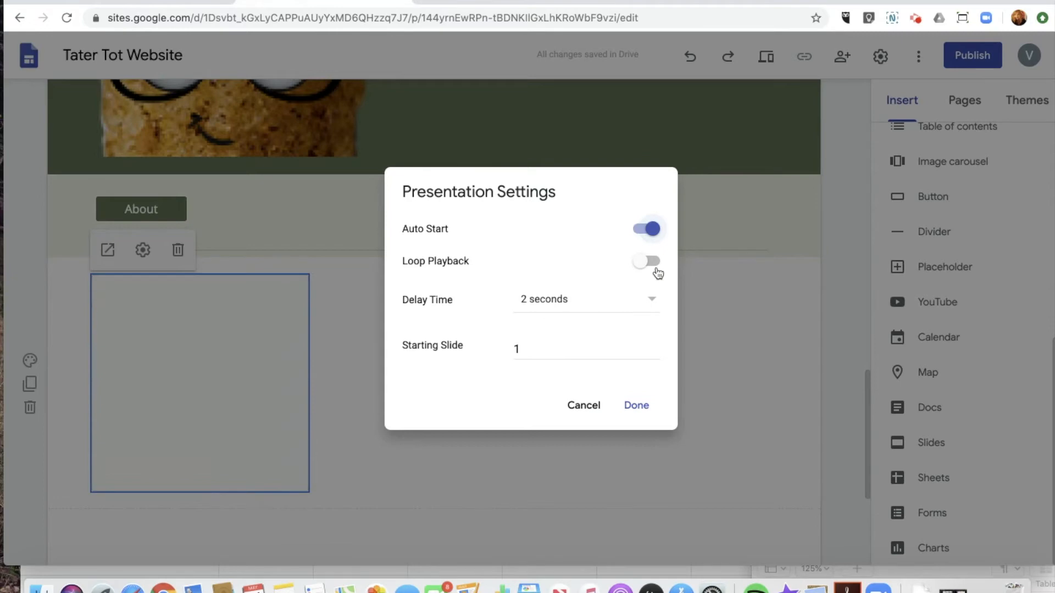
left_click(636, 405)
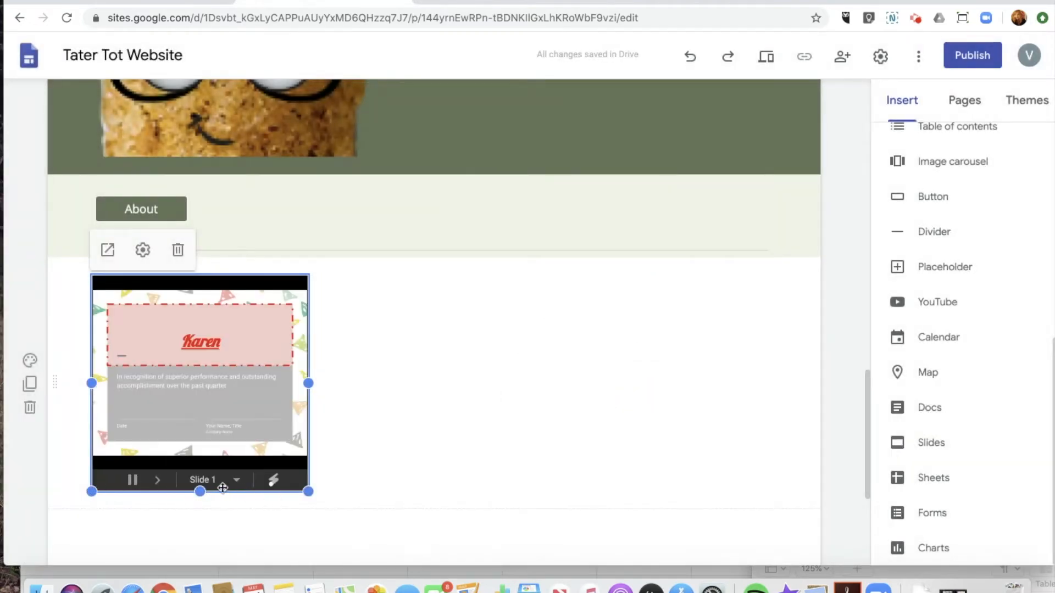
left_click(459, 356)
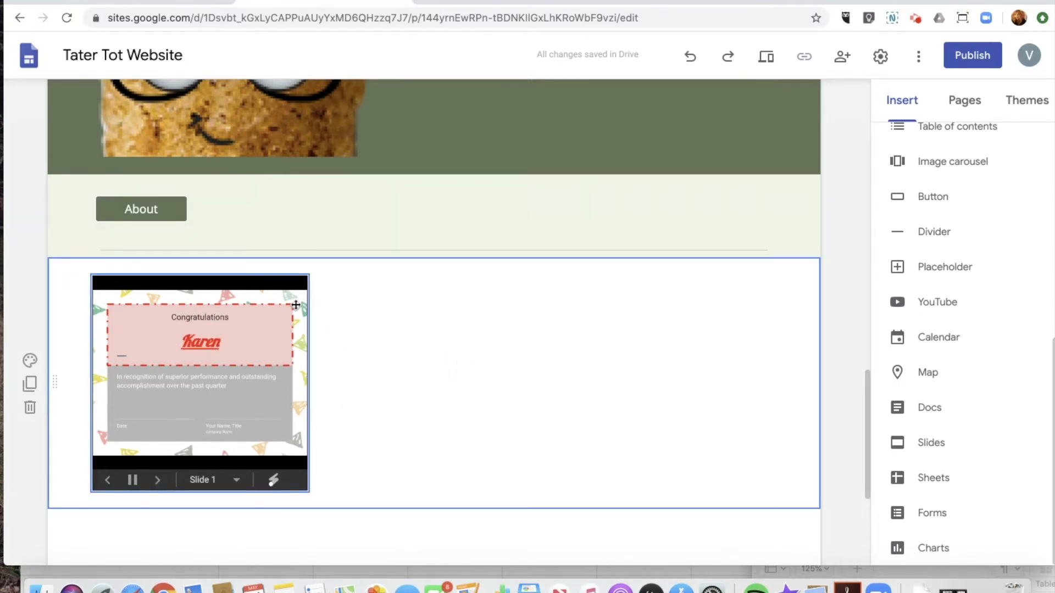
left_click(932, 303)
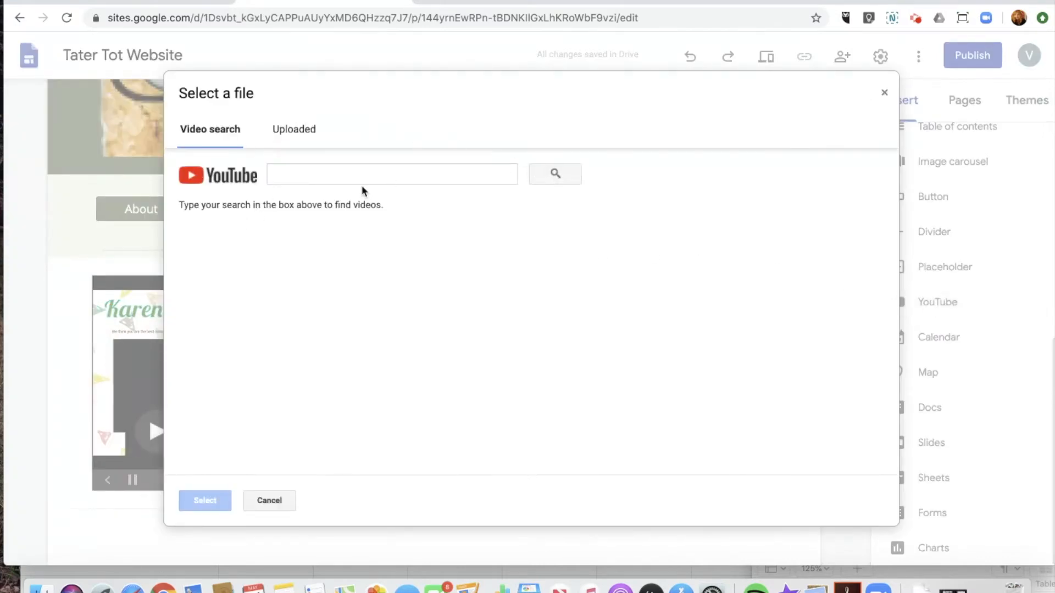
left_click(349, 175)
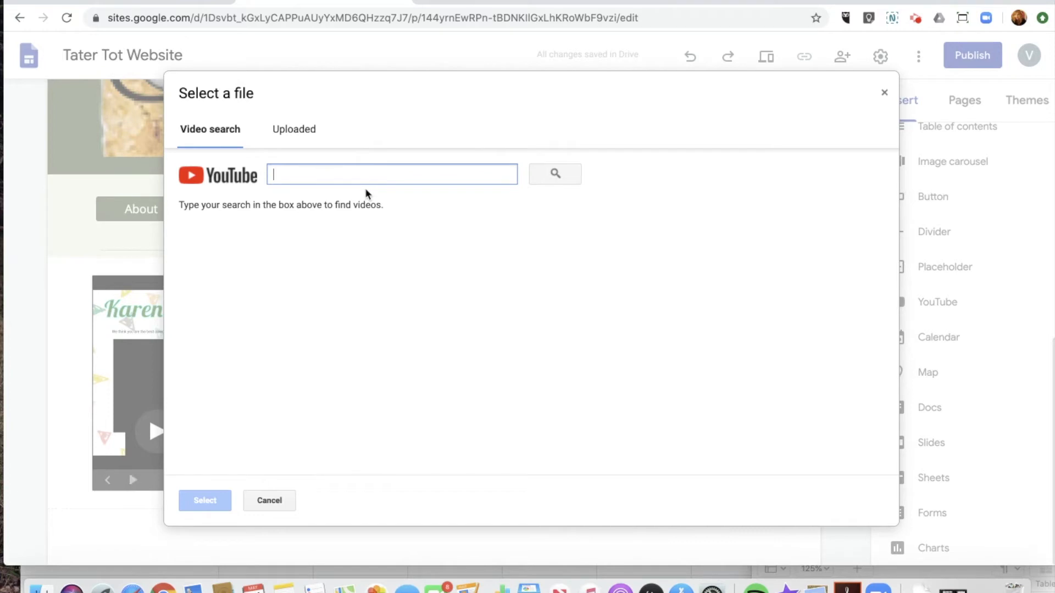
left_click(293, 132)
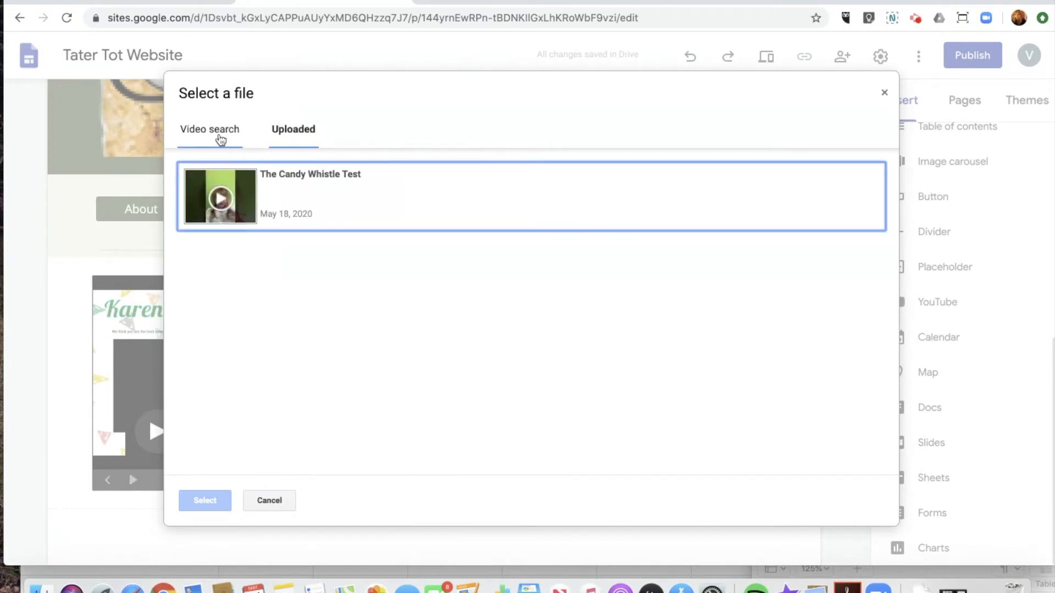
left_click(222, 138)
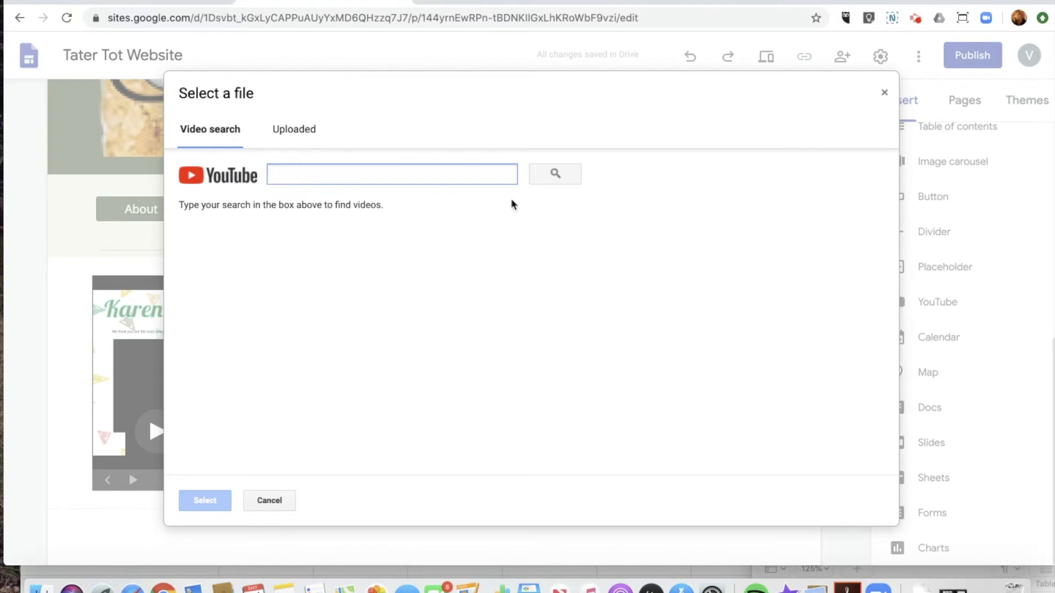
type("https://www.youtube.com/watch?v=myA1EHyFixU")
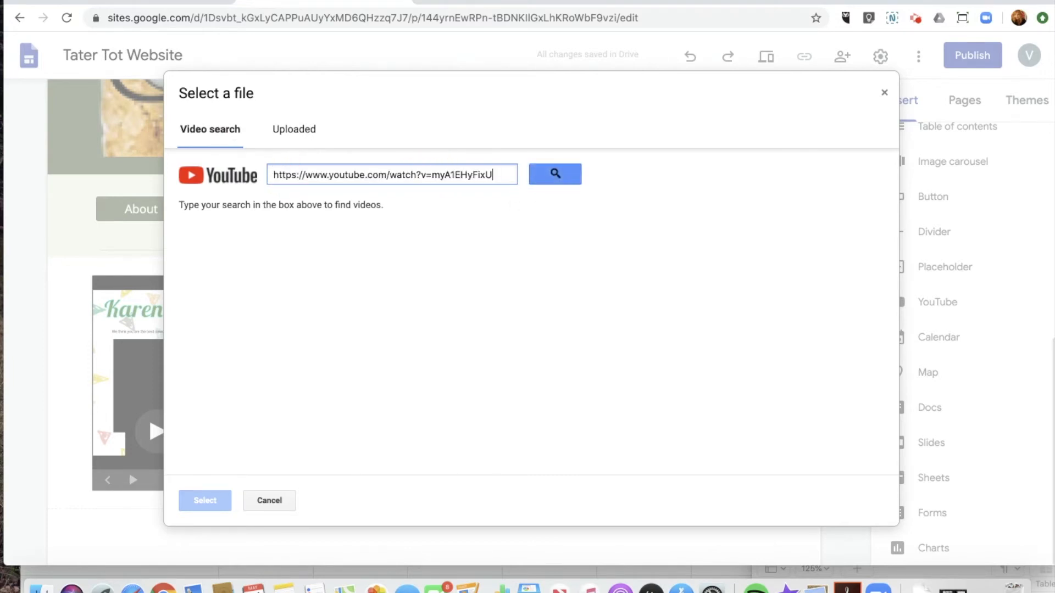
left_click(565, 174)
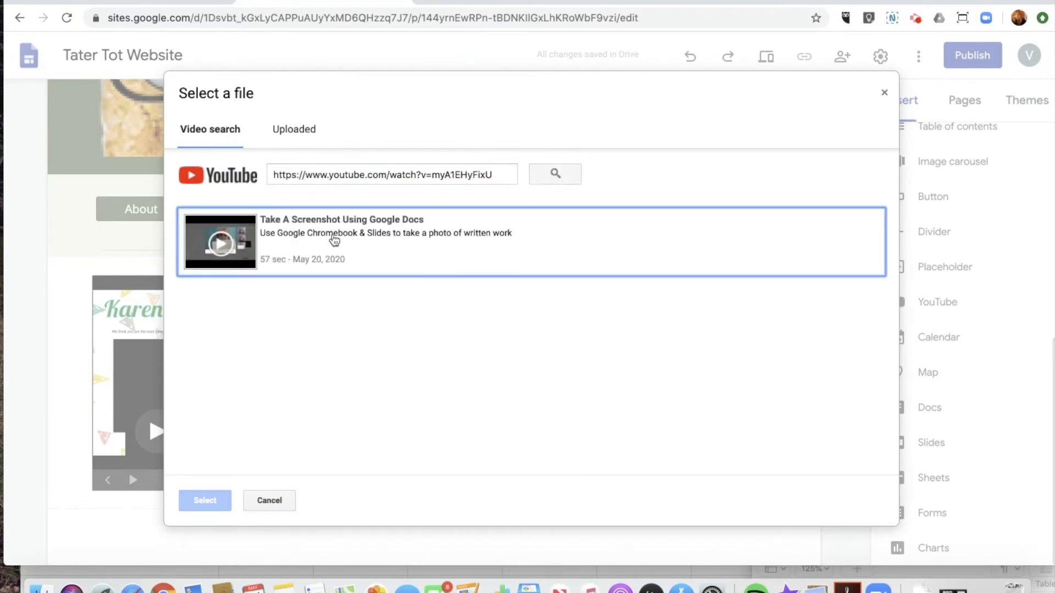
left_click(334, 242)
left_click(199, 502)
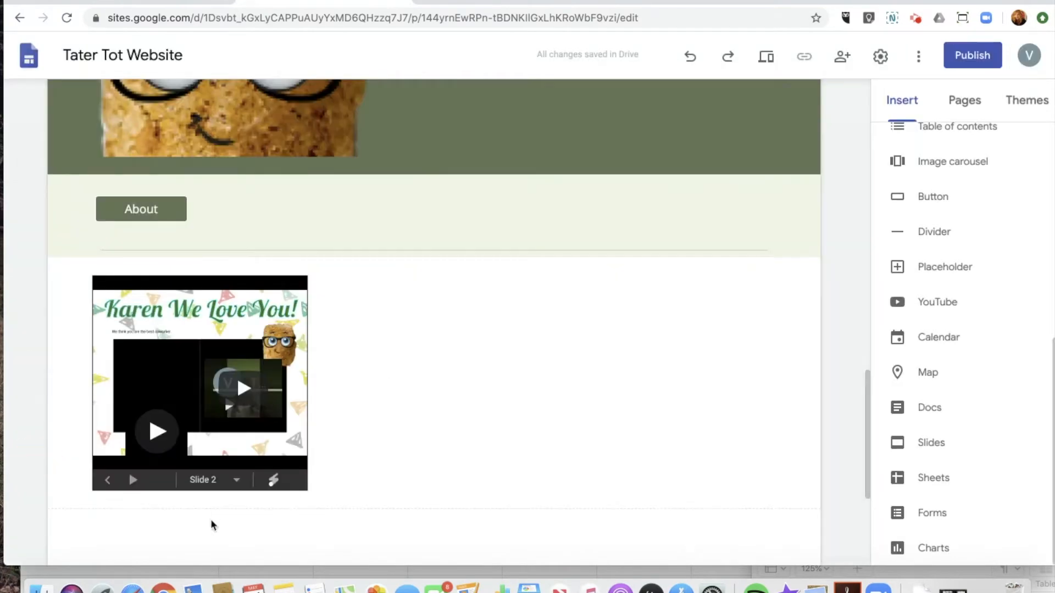
scroll(208, 276, "up", 3)
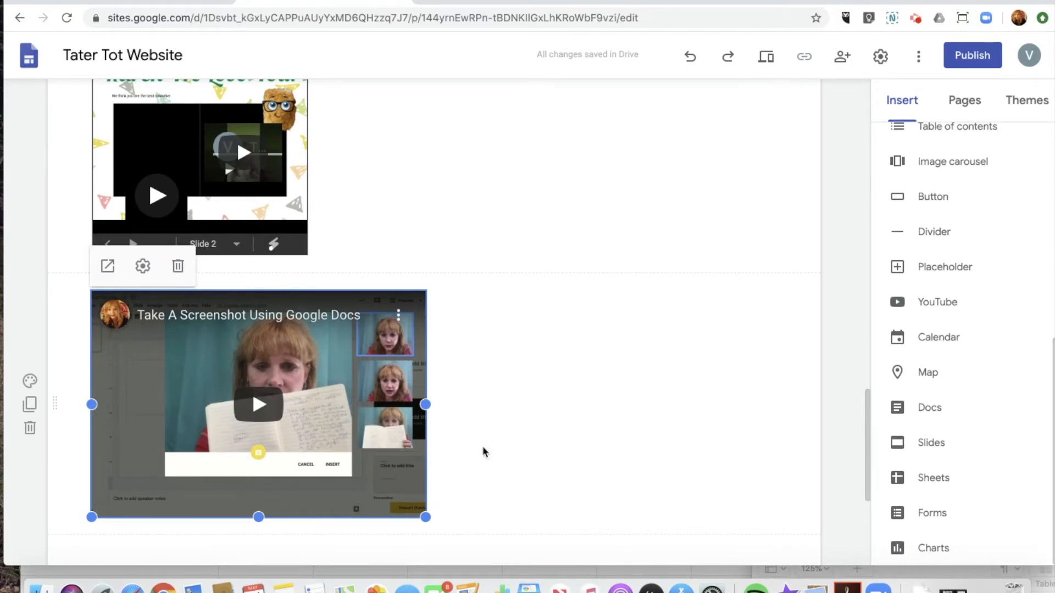
left_click(555, 404)
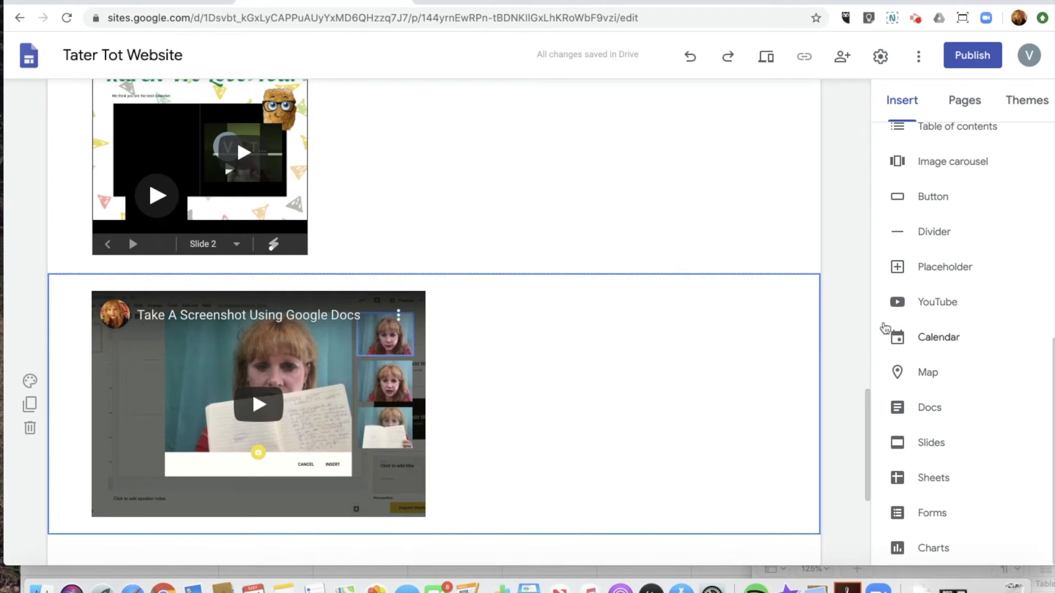
left_click(890, 267)
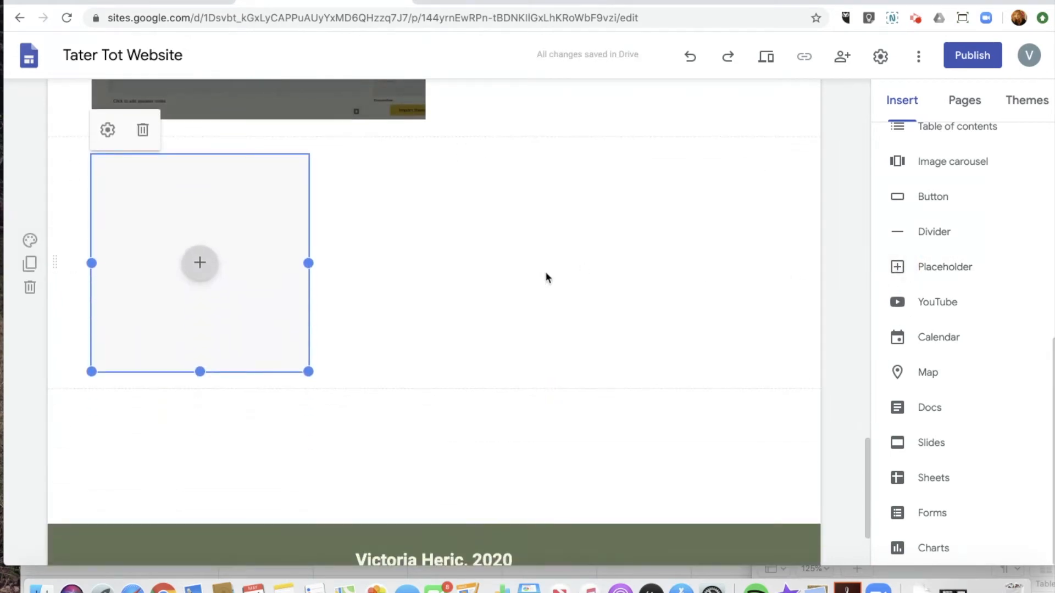
left_click(211, 268)
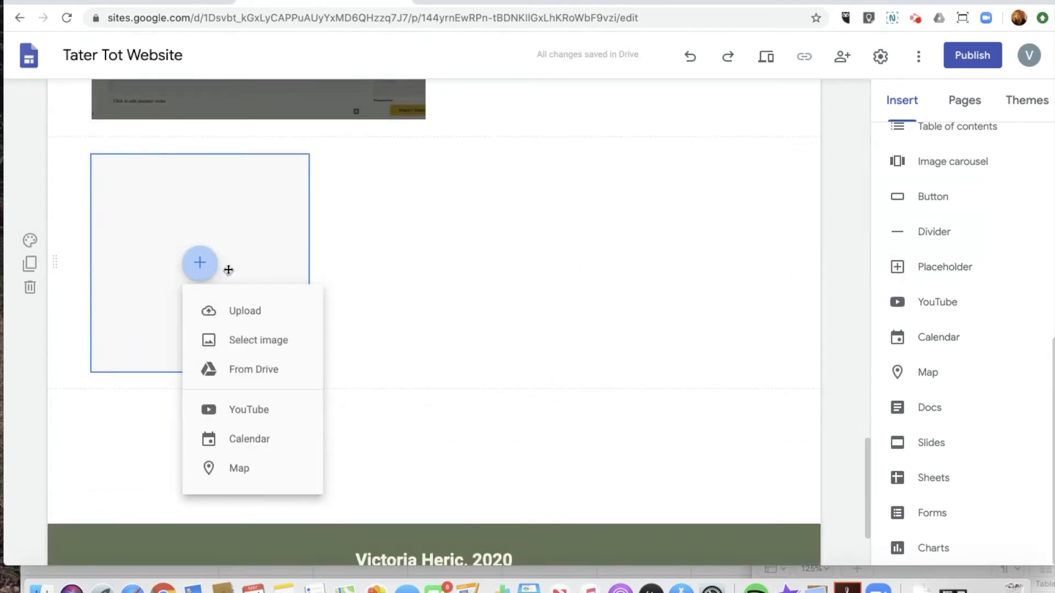
left_click(275, 419)
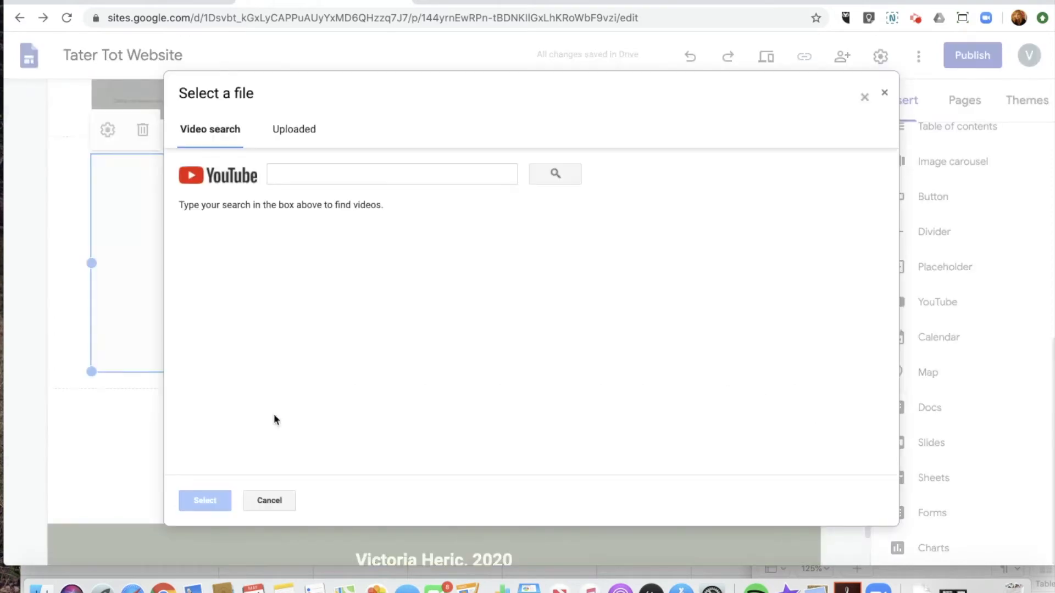
left_click(282, 172)
type("https://www.youtube.com/watch?v=myA1EHyFixU")
left_click(551, 175)
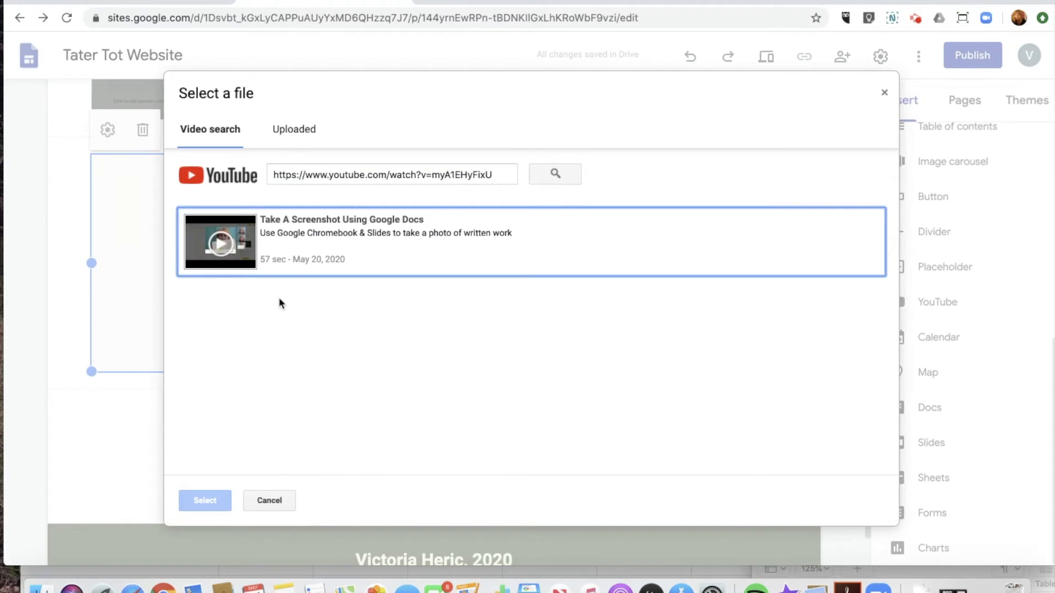
left_click(294, 255)
left_click(204, 502)
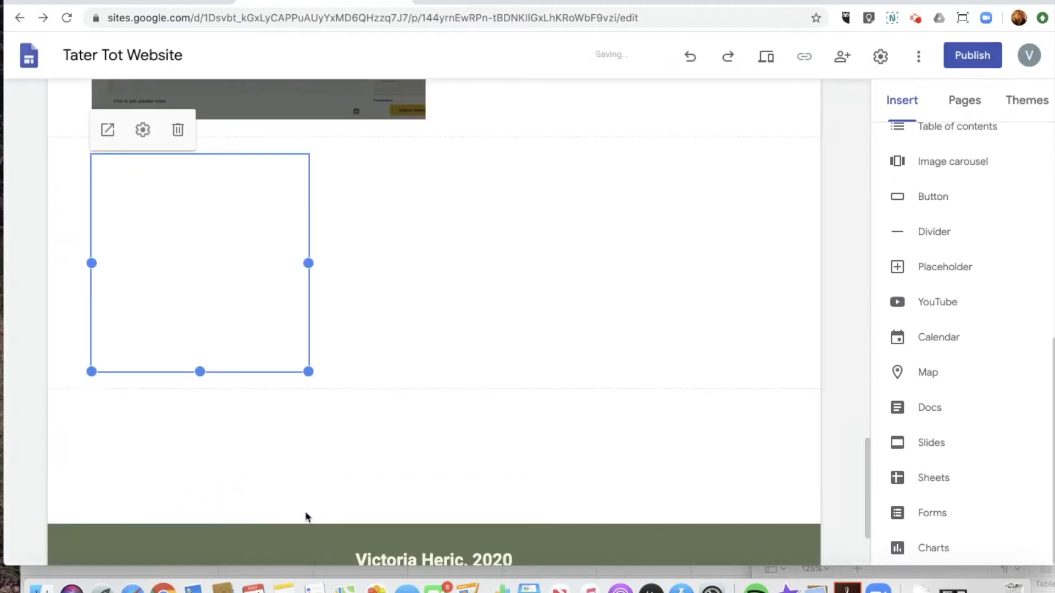
scroll(240, 266, "up", 5)
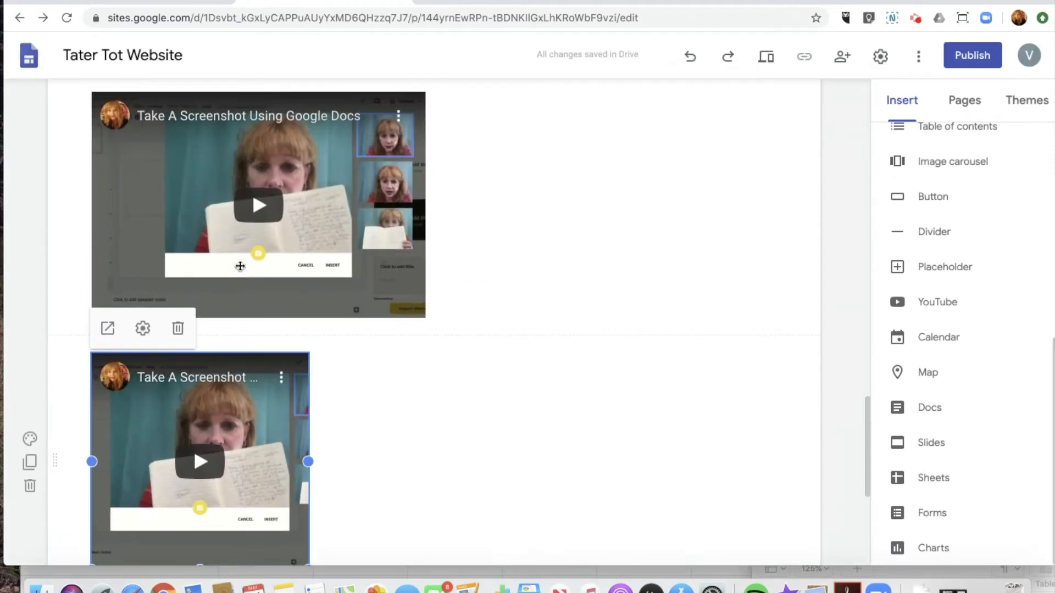
Make the larger YouTube video taller and the smaller video in the placeholder below it slightly shorter.
left_click(415, 358)
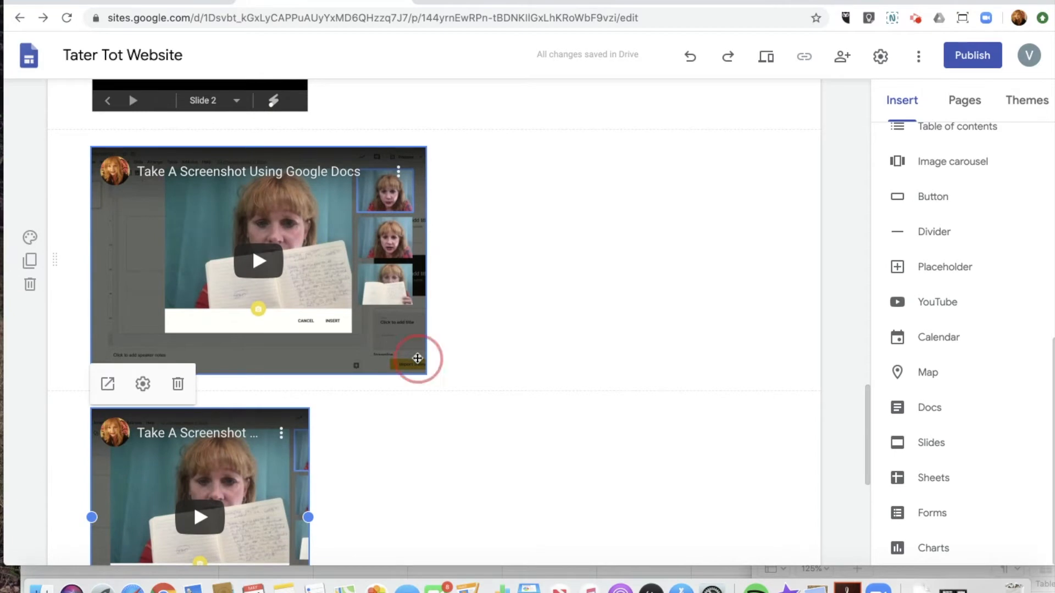
left_click_drag(425, 375, 439, 443)
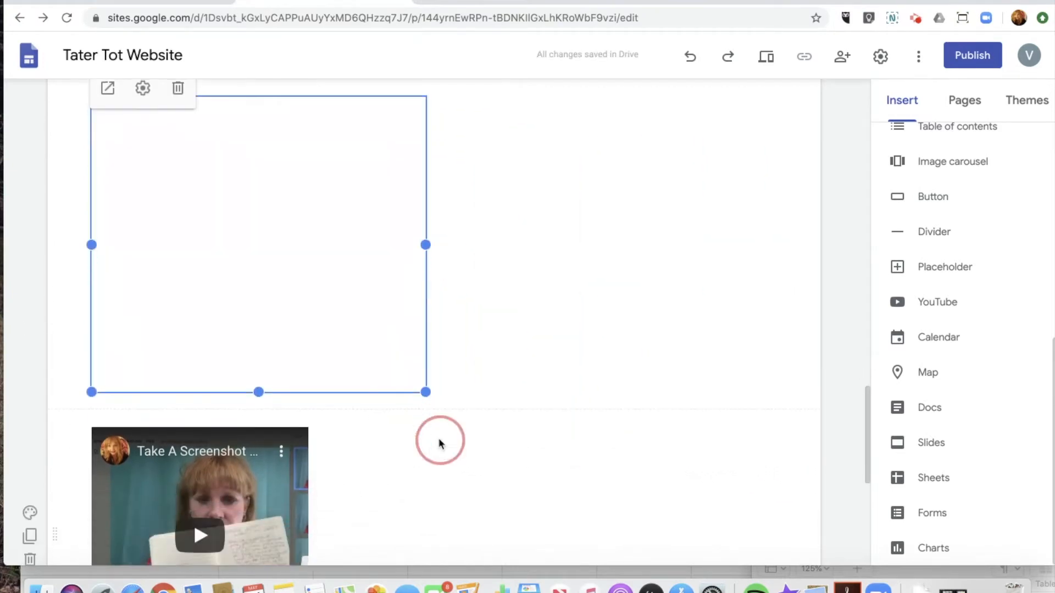
scroll(440, 442, "down", 2)
left_click(263, 489)
mouse_move(308, 537)
left_mouse_down()
mouse_move(357, 549)
mouse_move(392, 580)
mouse_move(337, 516)
mouse_move(308, 516)
left_mouse_up()
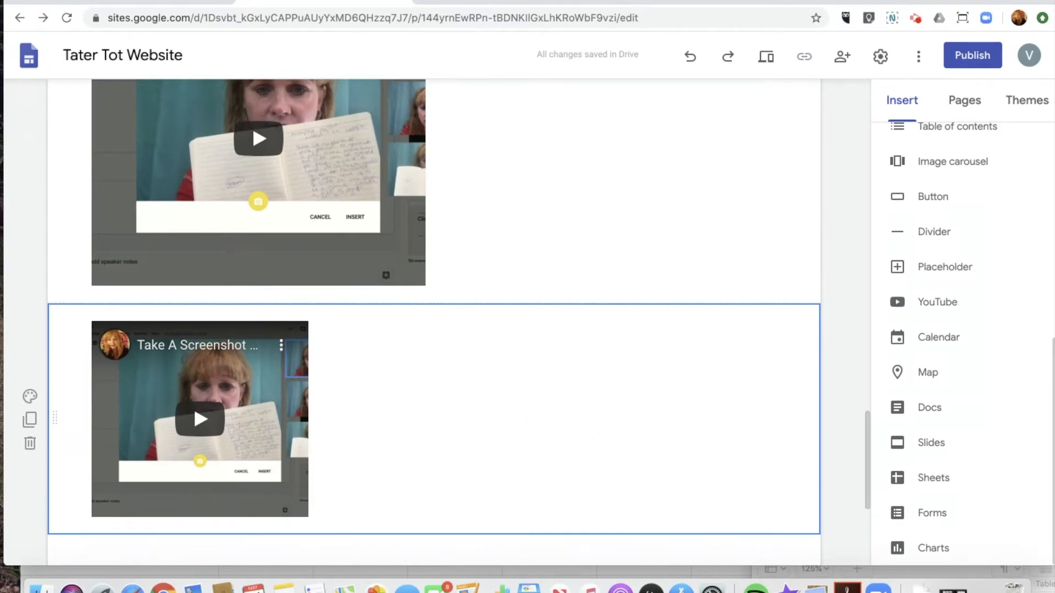
Move the larger YouTube video up into the presentation's section, placing it beside the slides.
scroll(379, 220, "up", 5)
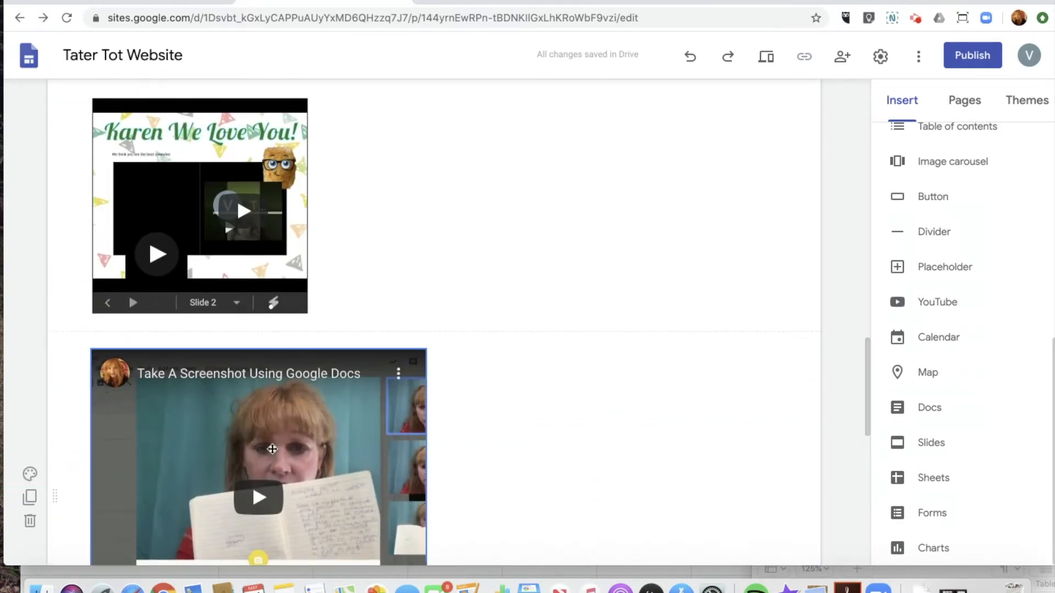
left_click_drag(302, 448, 476, 284)
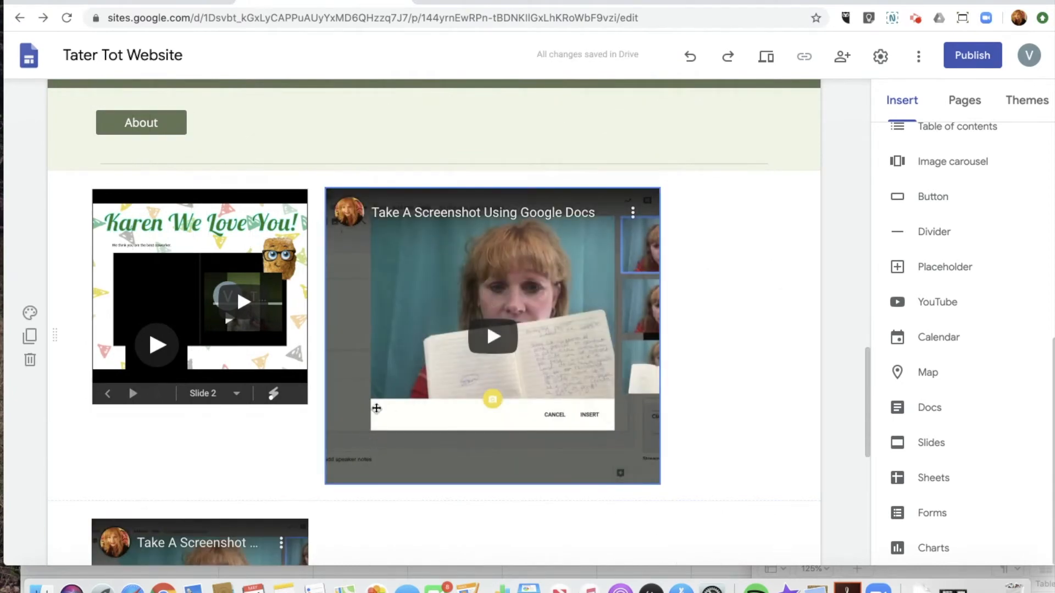
Swap the two YouTube videos, putting the smaller one beside the presentation and the larger one in the section below.
left_click_drag(436, 266, 441, 423)
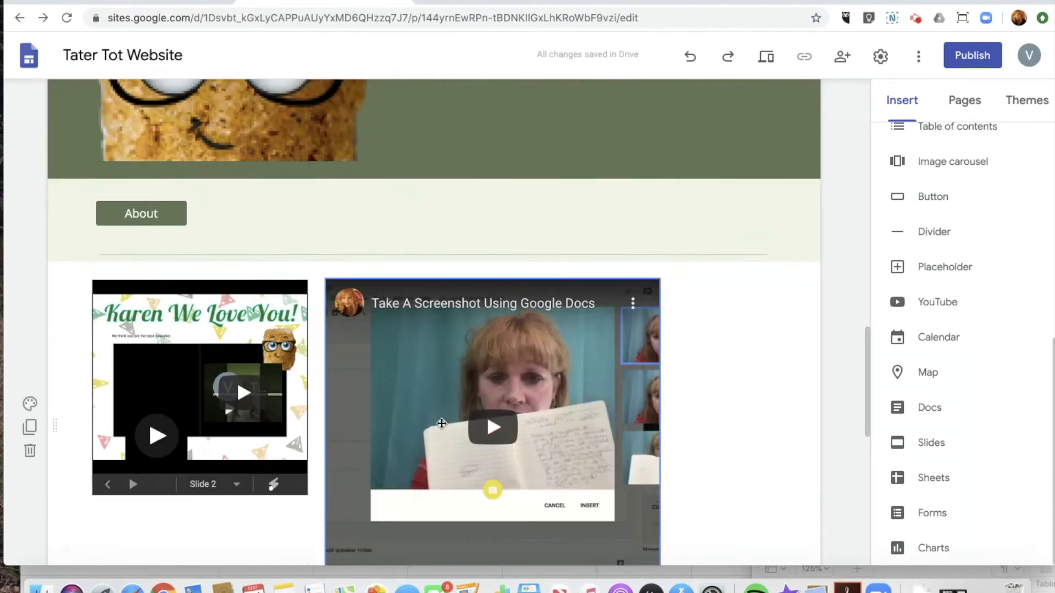
scroll(407, 416, "down", 8)
scroll(388, 408, "up", 3)
left_click_drag(362, 216, 435, 532)
scroll(436, 532, "down", 10)
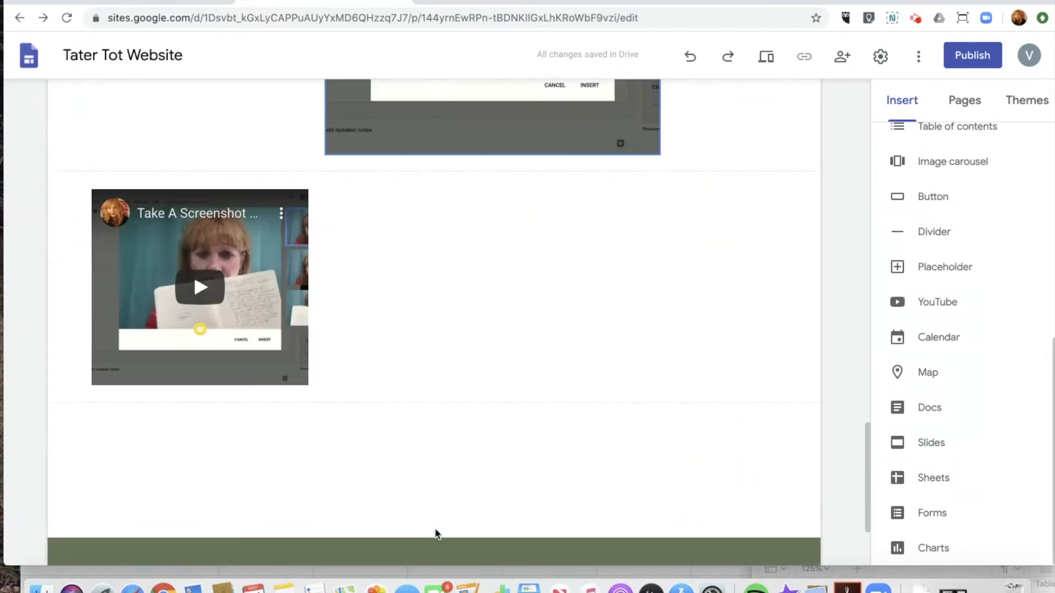
scroll(351, 384, "up", 3)
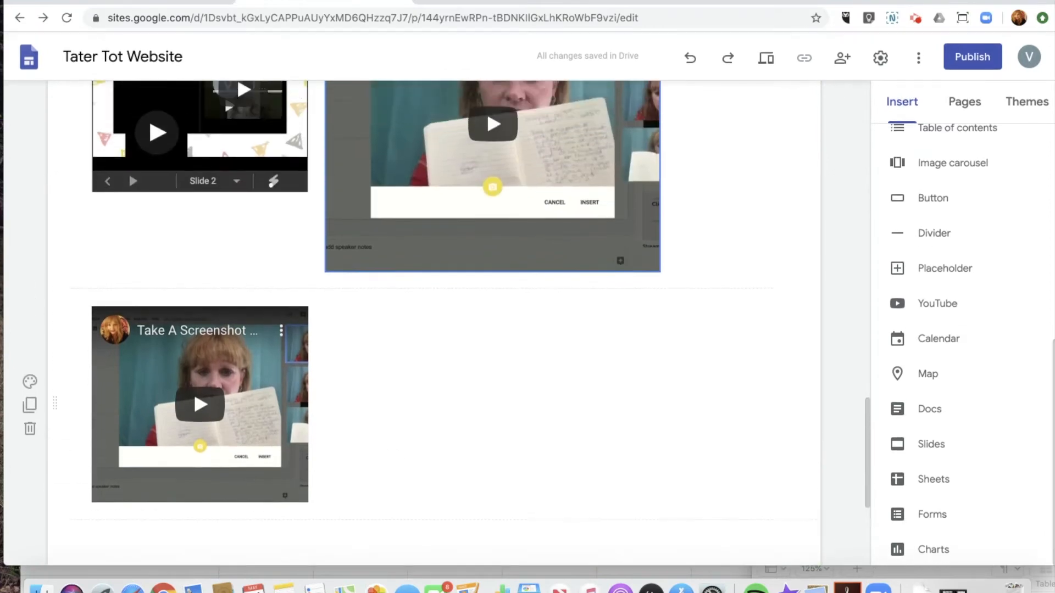
left_click_drag(236, 401, 328, 225)
left_click_drag(592, 206, 441, 478)
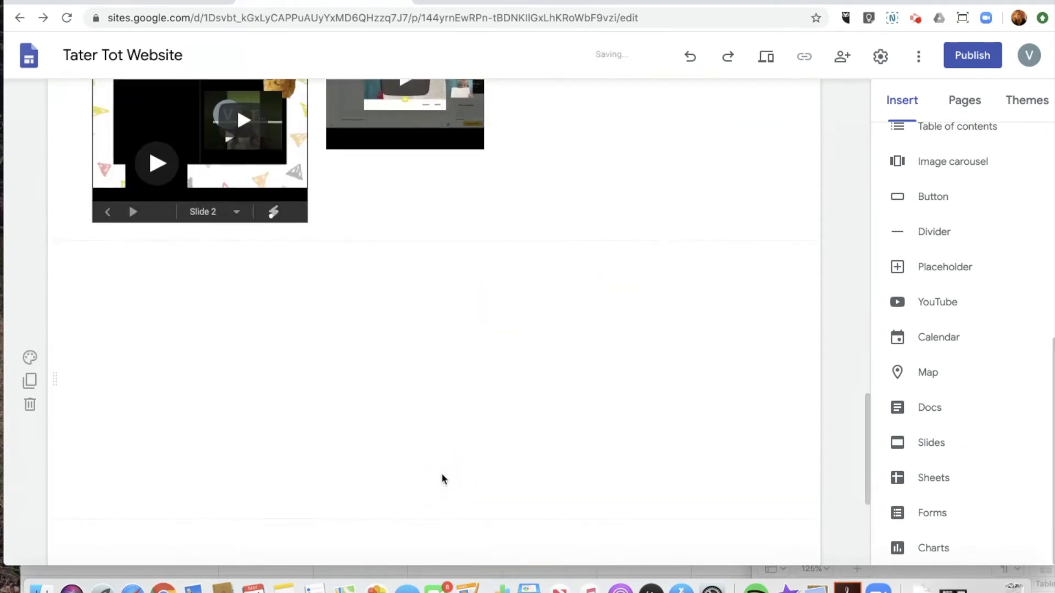
Enlarge the small YouTube video beside the presentation to roughly match the size of the slides.
scroll(453, 404, "up", 5)
left_click(420, 342)
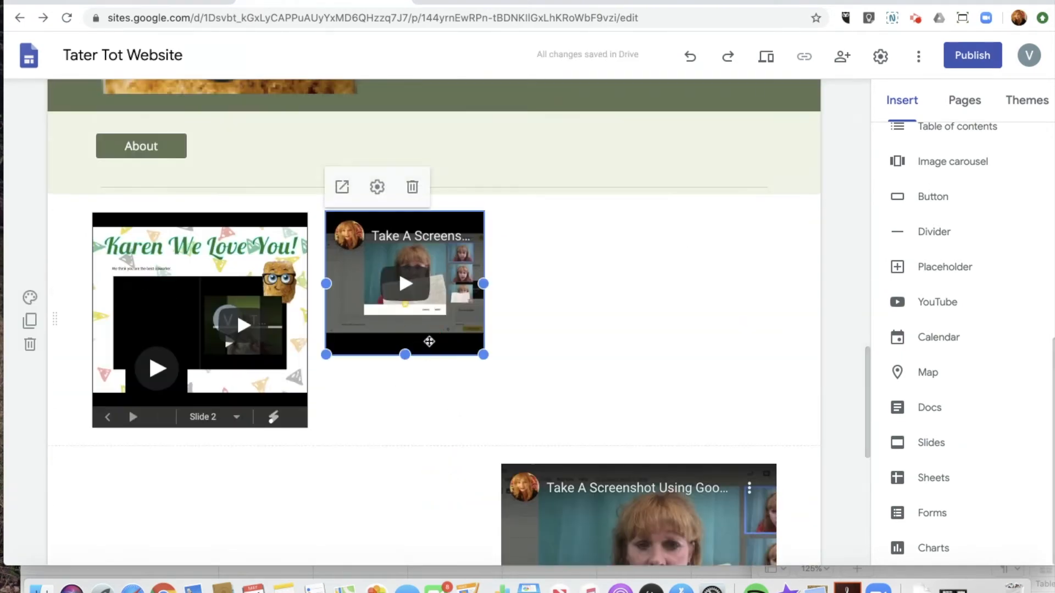
left_click_drag(480, 360, 518, 426)
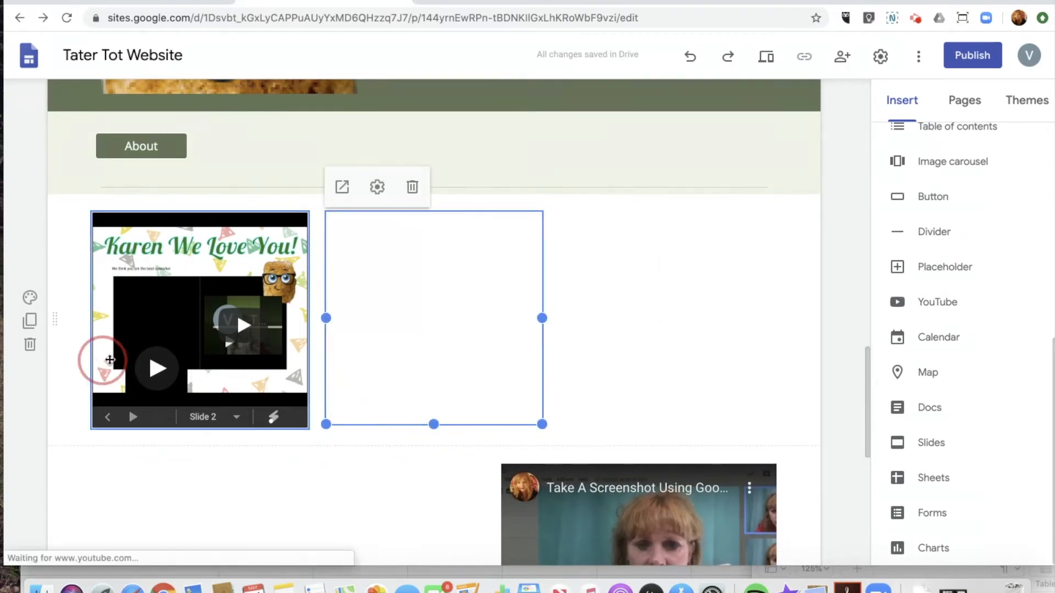
left_click(650, 311)
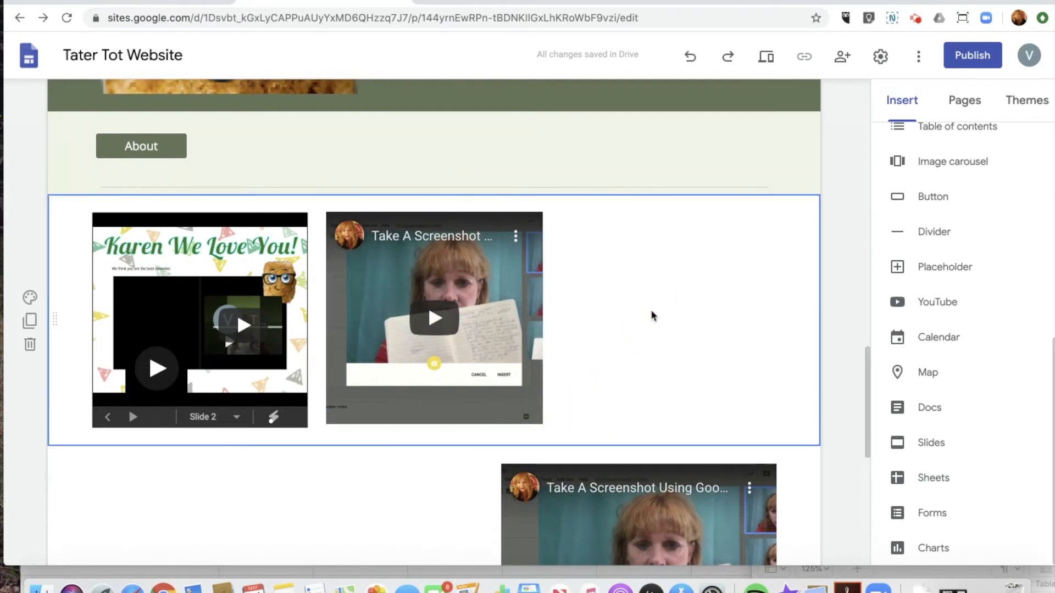
Insert a placeholder and move it into the presentation's section, beside the YouTube video.
left_click(934, 269)
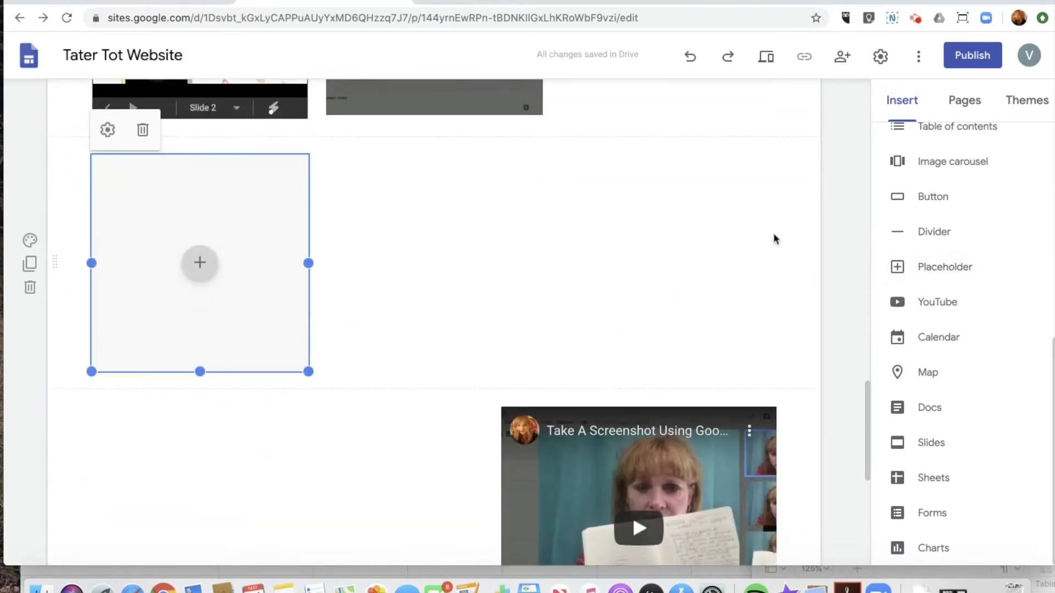
left_click_drag(219, 443, 683, 258)
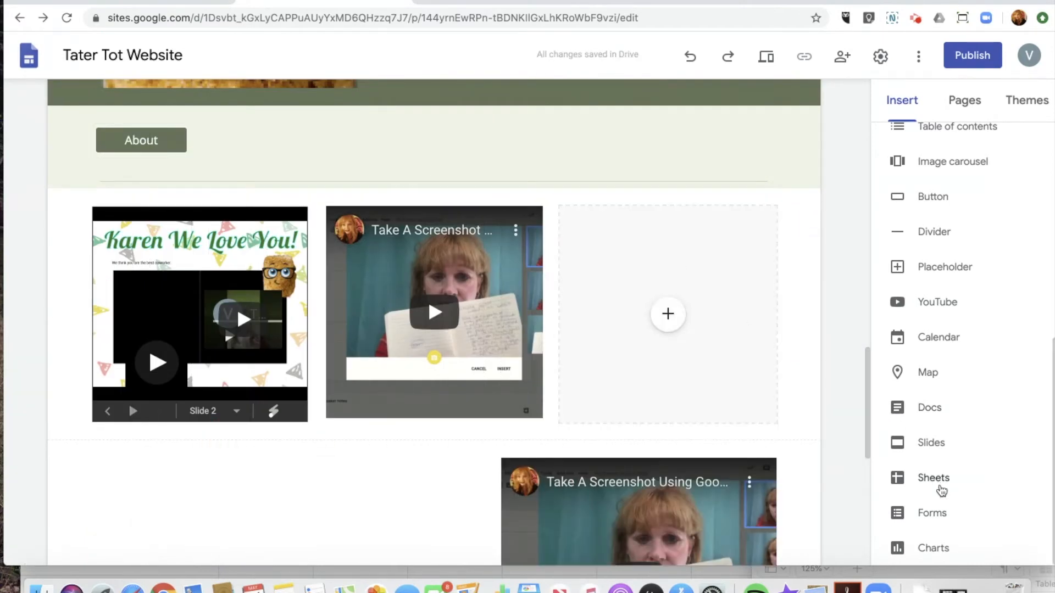
left_click(674, 324)
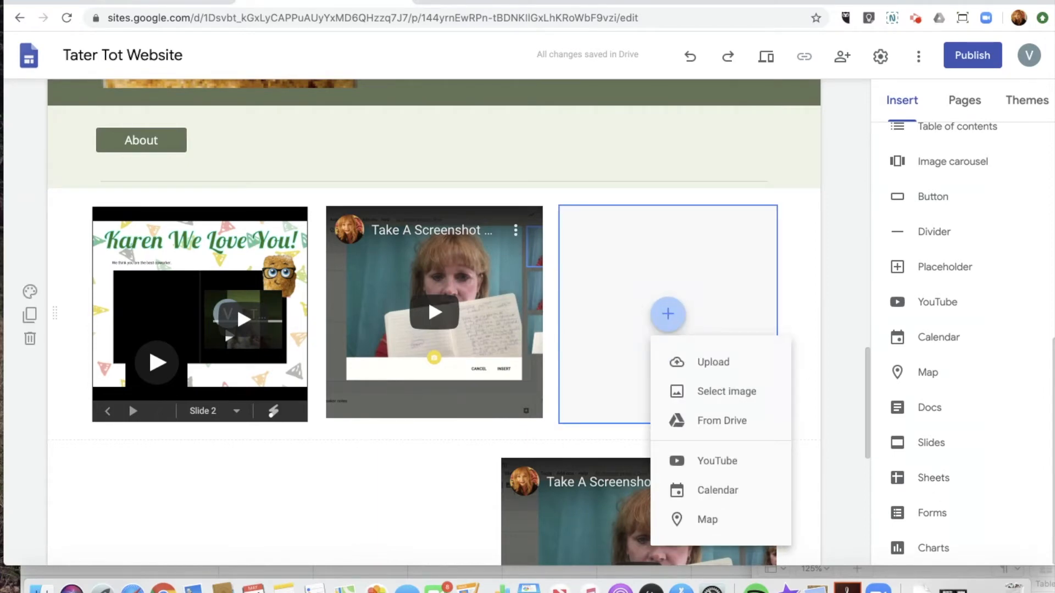
left_click(649, 303)
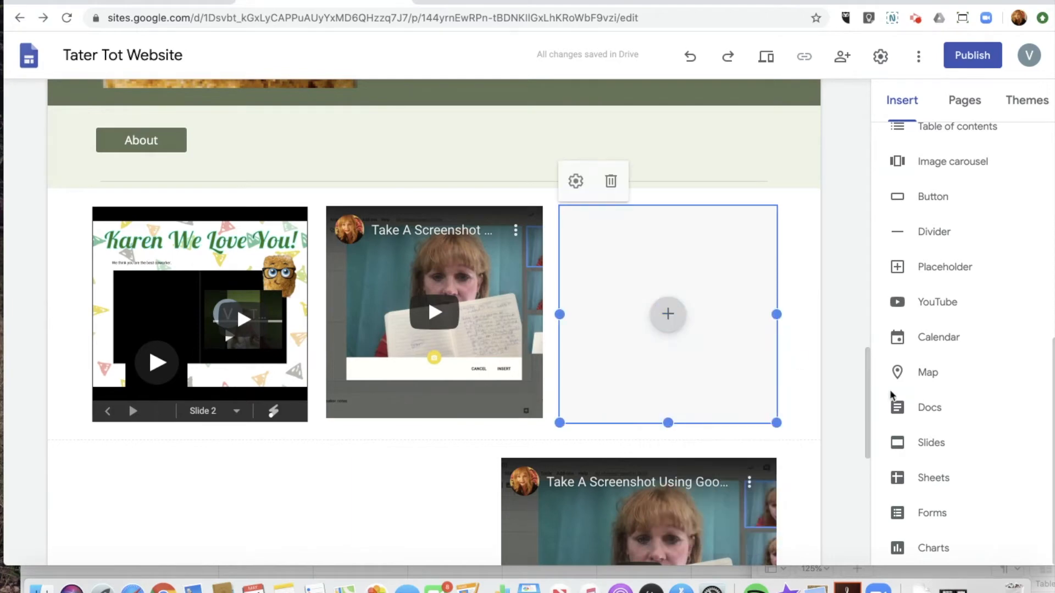
Embed the Shopping List spreadsheet from Sheets below the presentation's section and shrink it to less than half the content width.
left_click(936, 486)
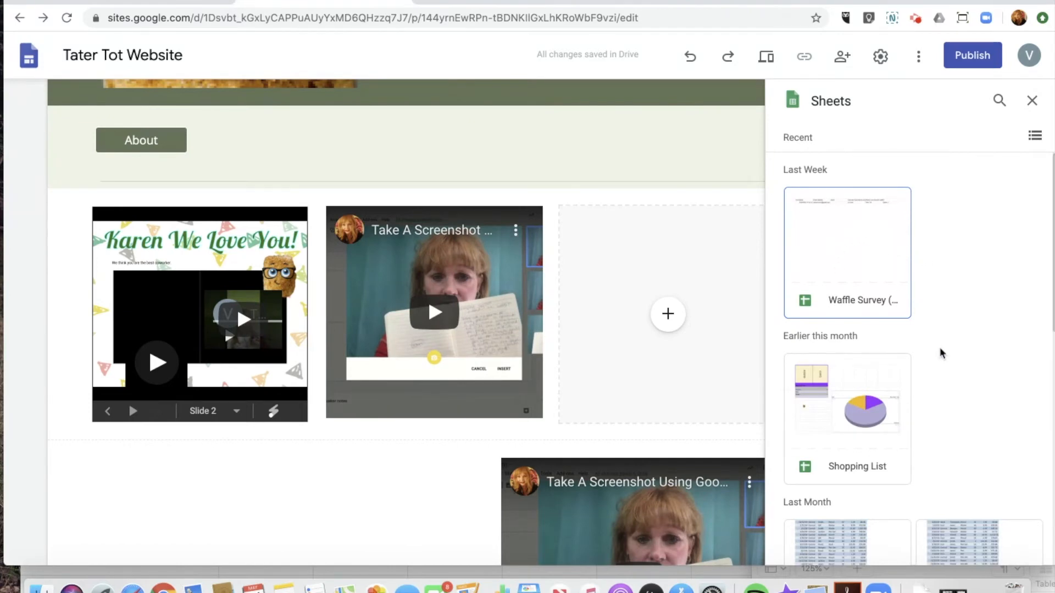
scroll(941, 354, "down", 8)
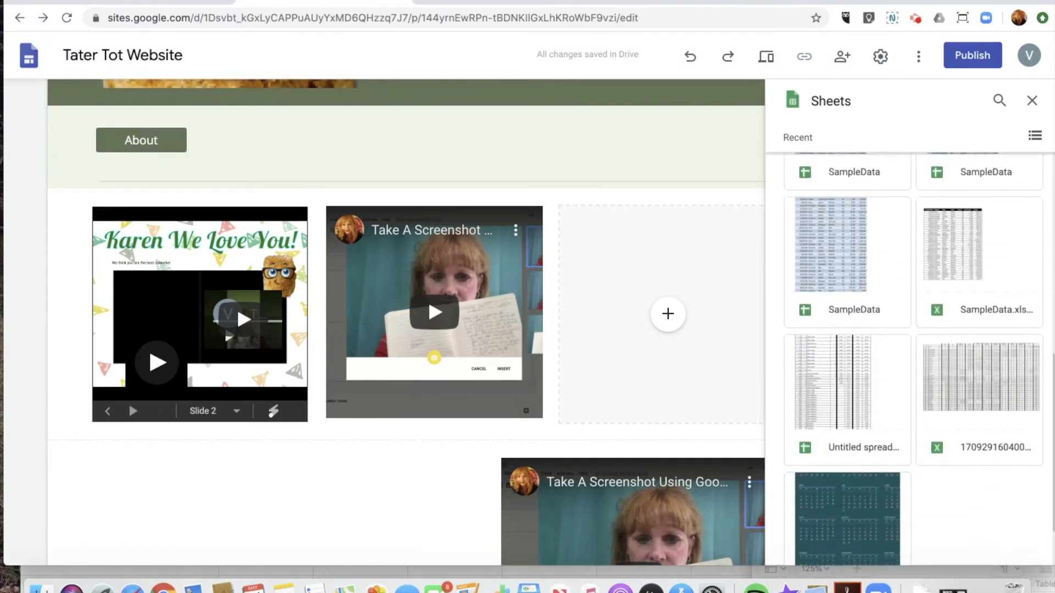
scroll(947, 327, "up", 8)
scroll(901, 343, "up", 1)
left_click(849, 276)
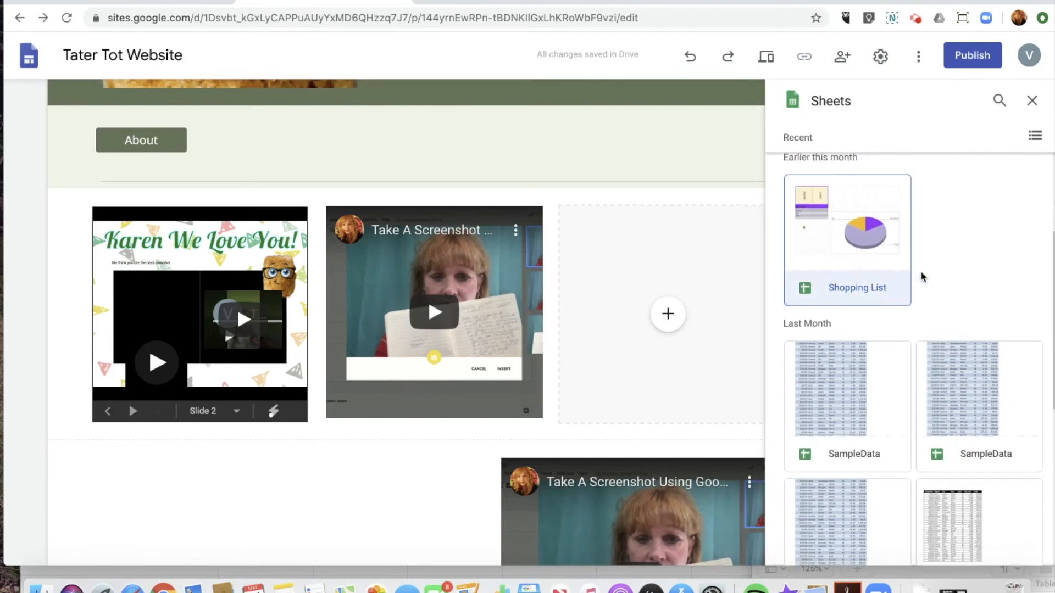
left_click(1019, 546)
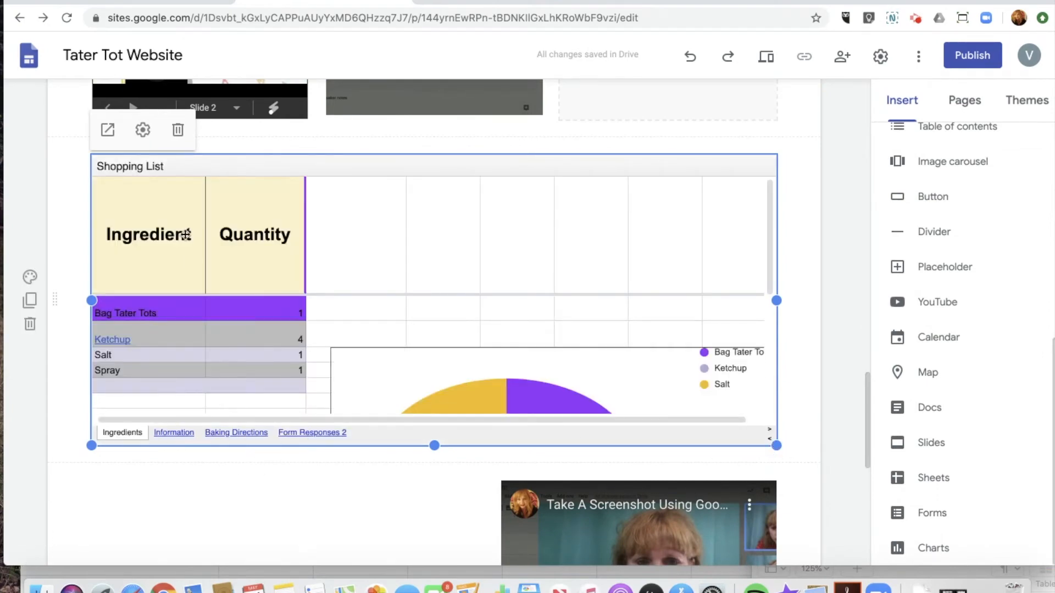
left_click_drag(771, 445, 344, 404)
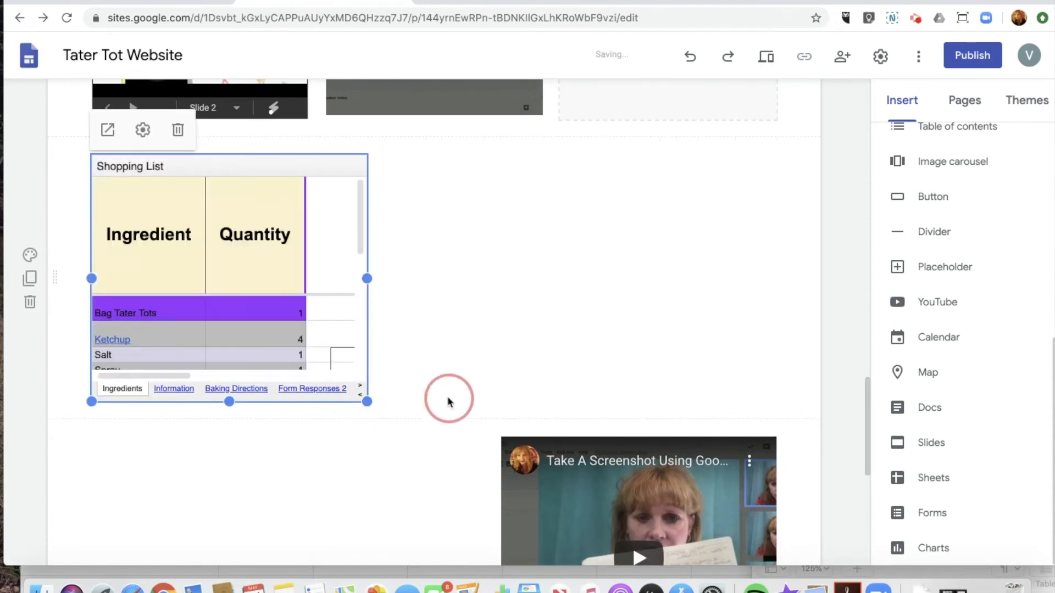
Set the embedded Shopping List spreadsheet to show the Baking Directions sheet.
scroll(384, 294, "up", 3)
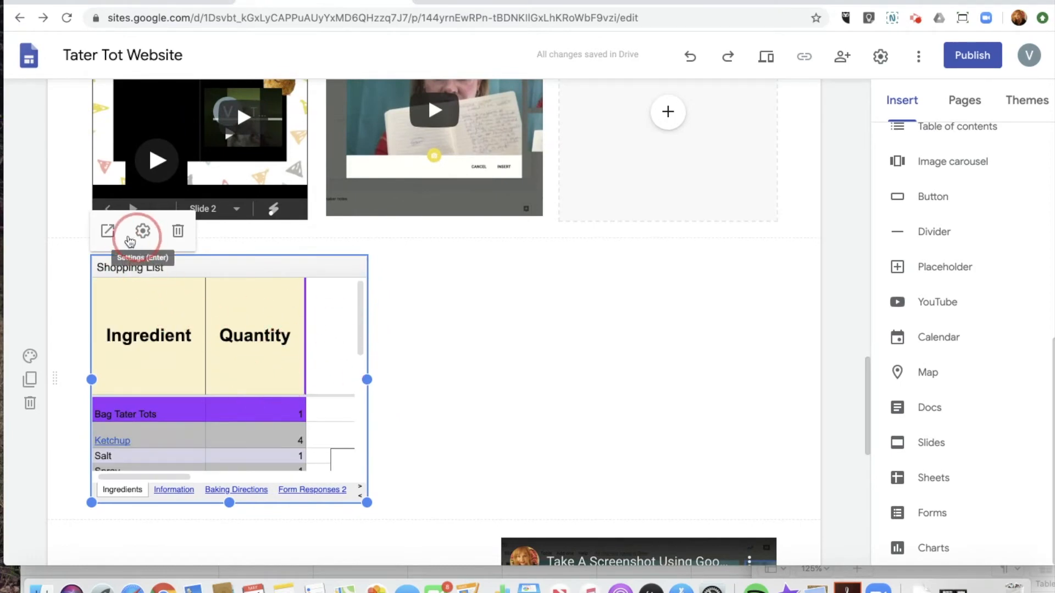
left_click(143, 233)
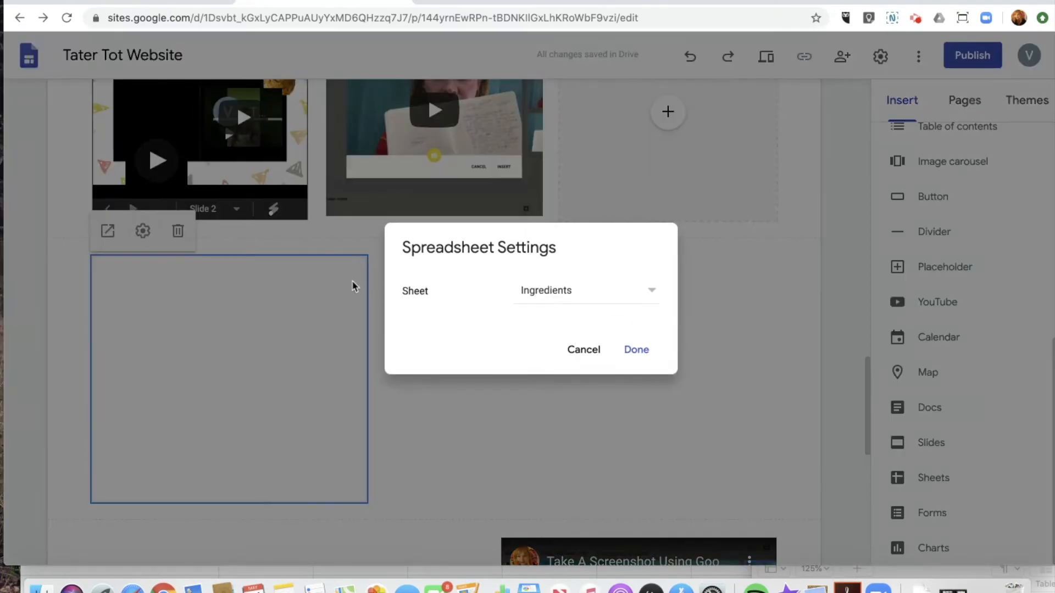
left_click(651, 292)
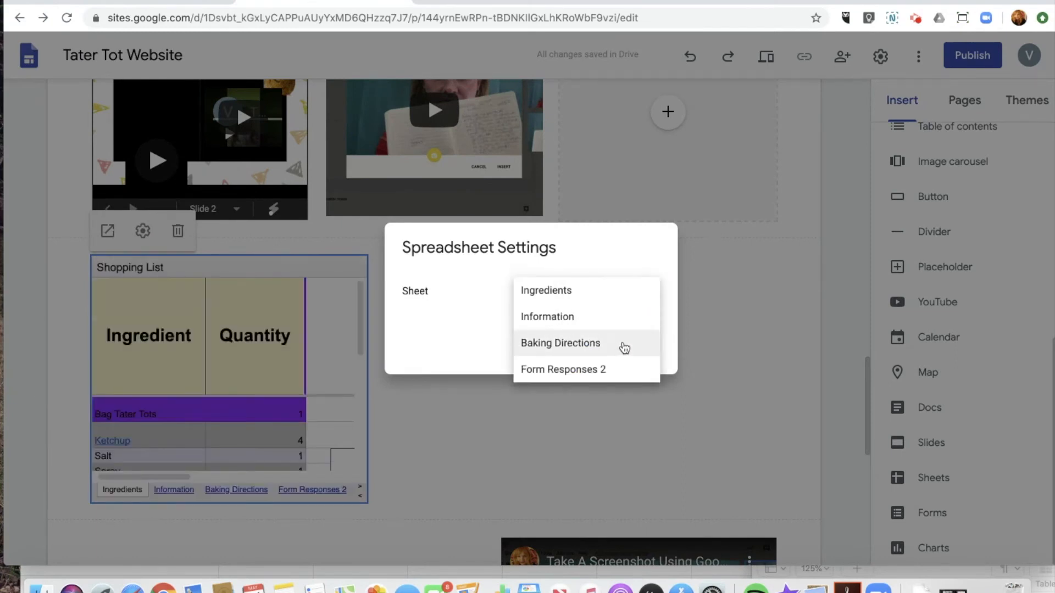
left_click(622, 345)
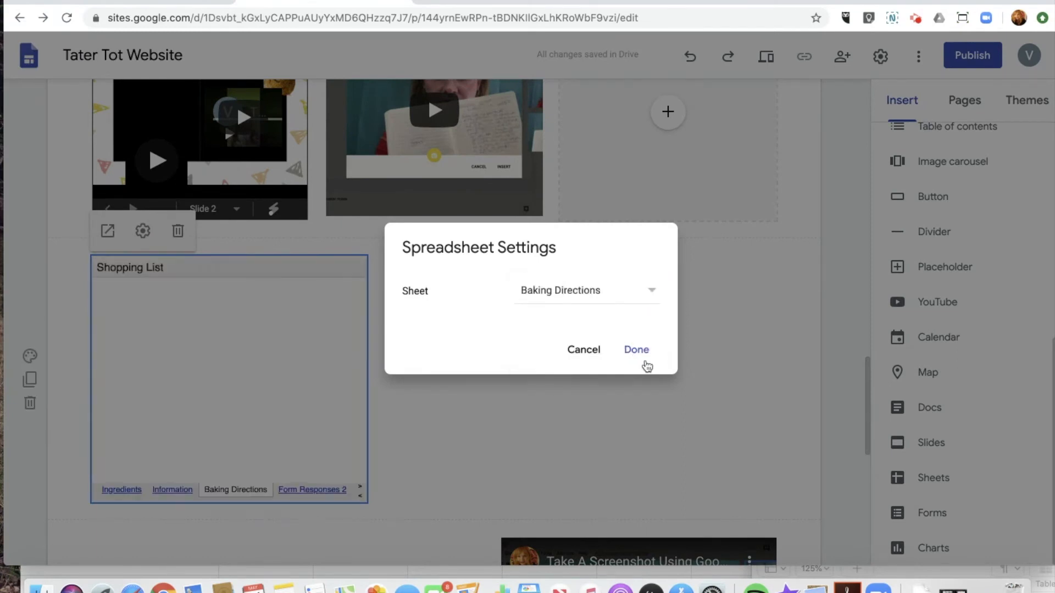
left_click(637, 352)
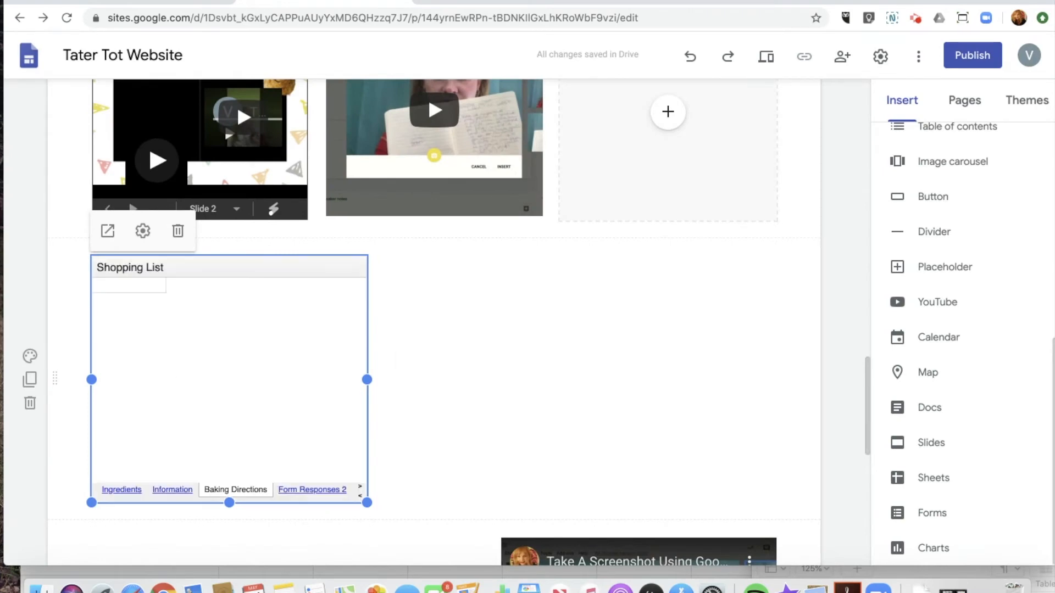
Fill the placeholder beside the video with the site owner's personal calendar, accepting its display settings with the Agenda view mode.
scroll(643, 318, "up", 2)
left_click(668, 179)
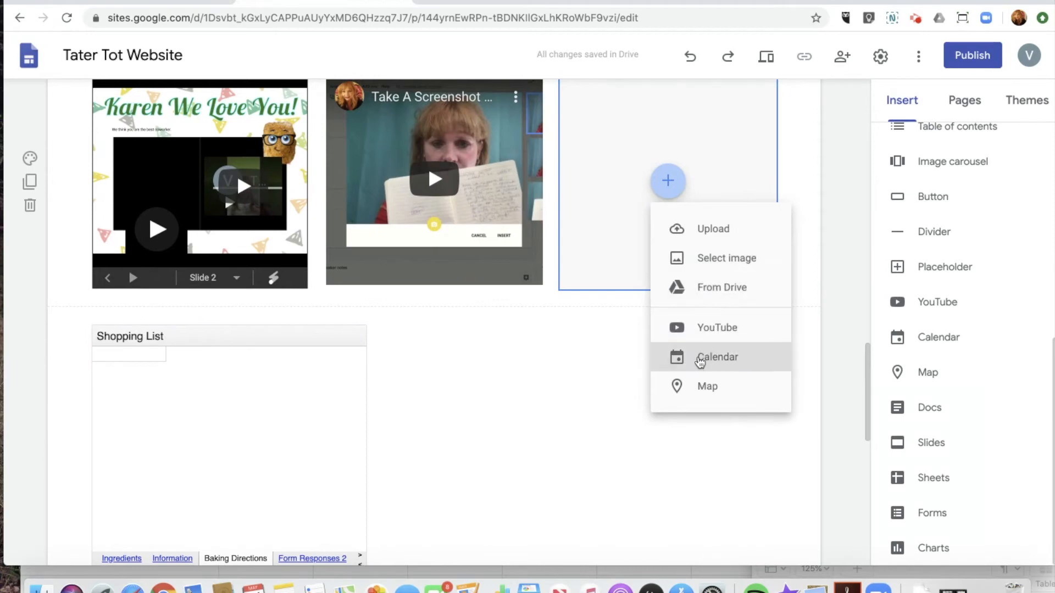
left_click(717, 359)
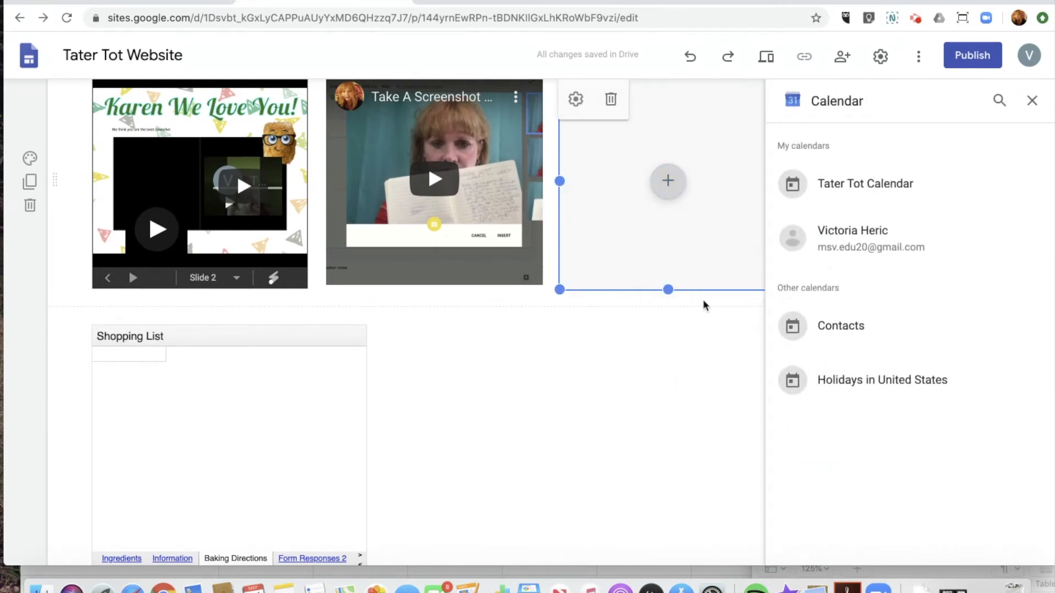
left_click(855, 245)
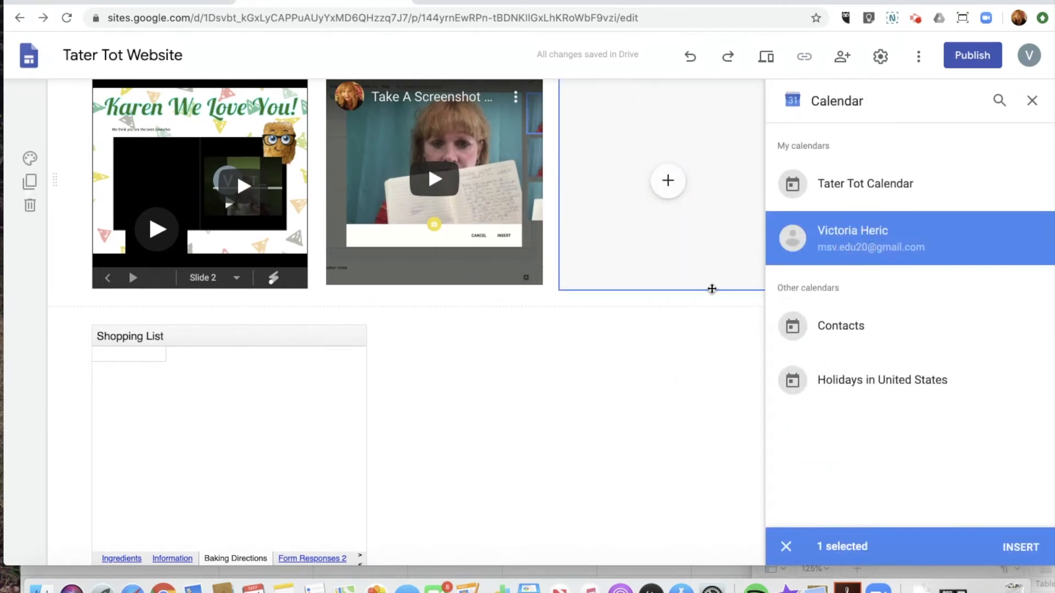
left_click(1019, 546)
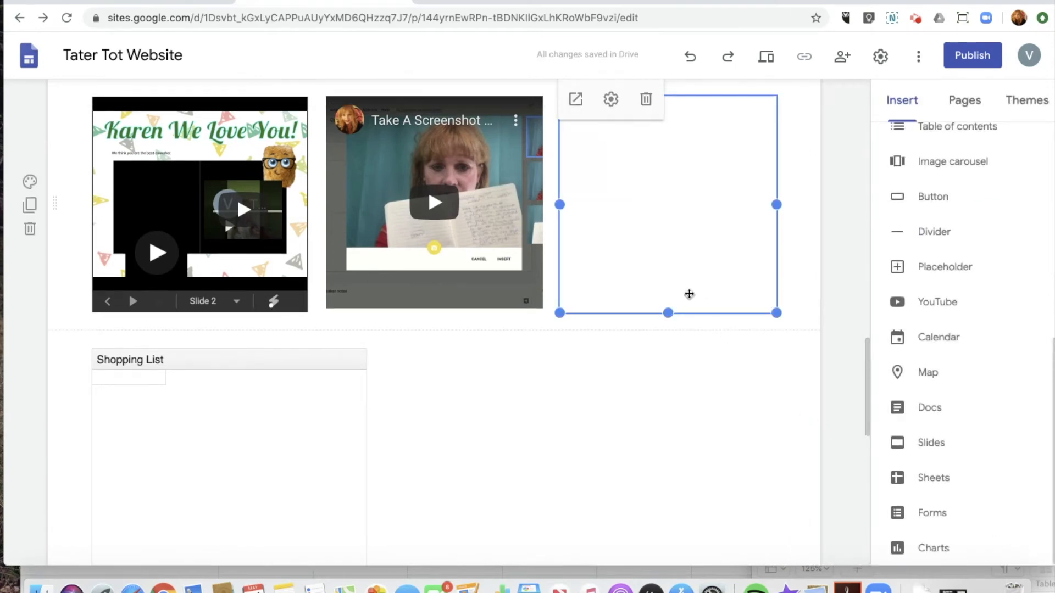
left_click(611, 100)
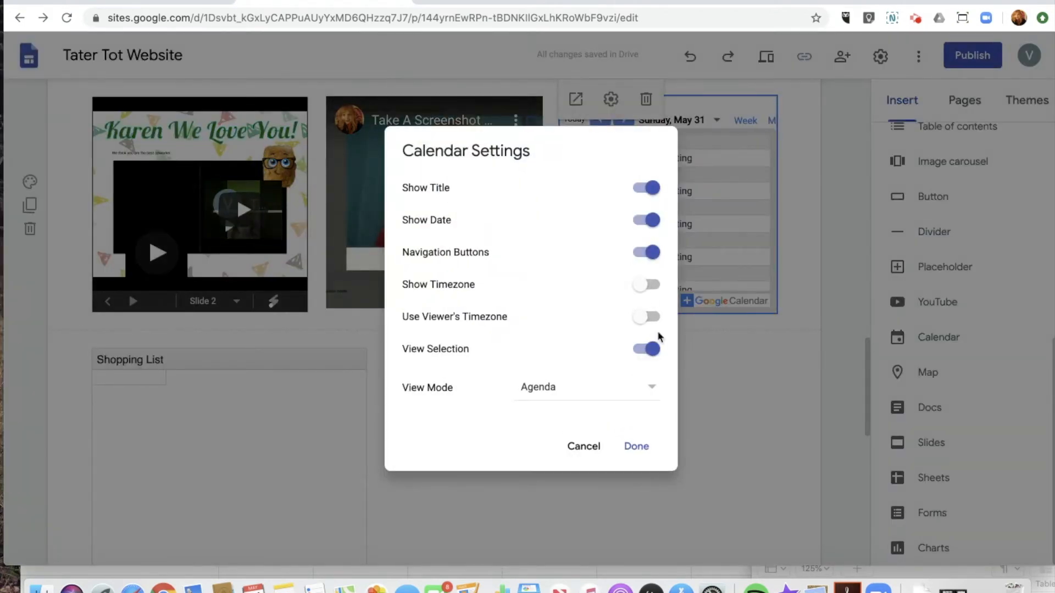
left_click(634, 448)
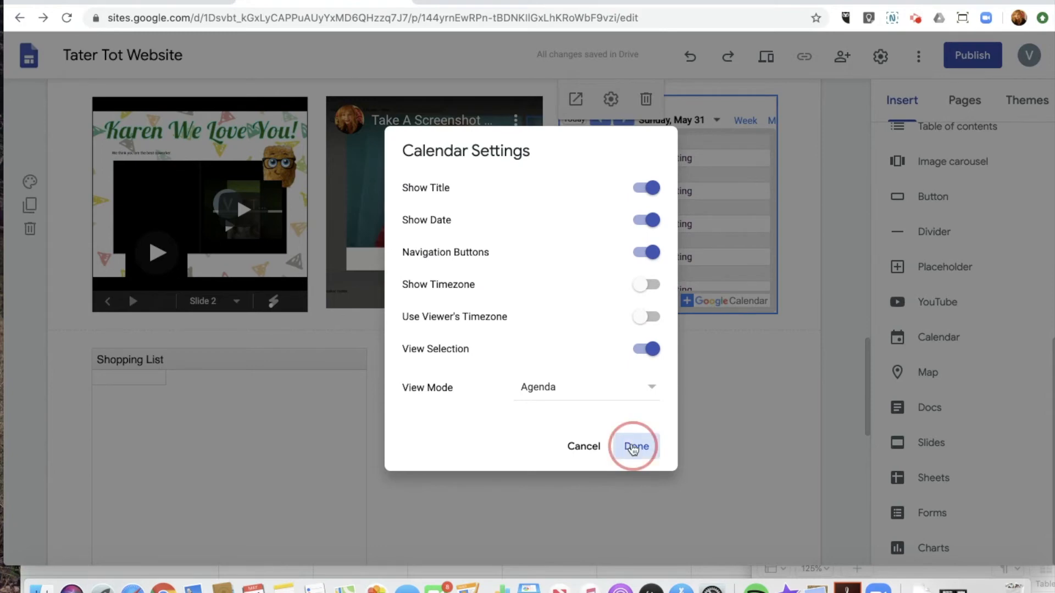
Embed the Waffle Survey form from Forms in a new section below the Shopping List spreadsheet.
scroll(690, 364, "up", 1)
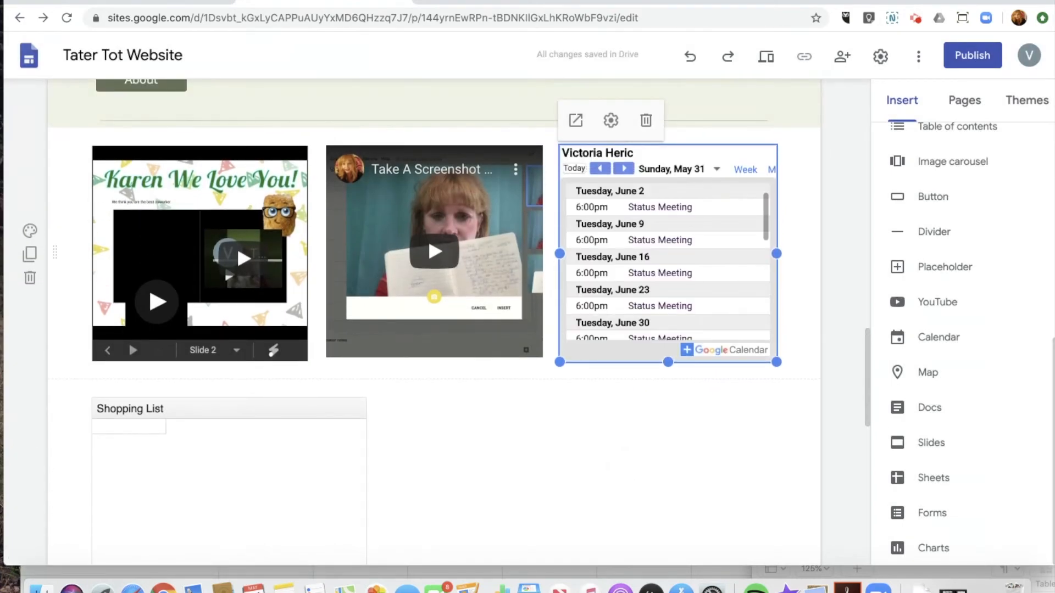
scroll(434, 323, "up", 5)
scroll(434, 323, "down", 7)
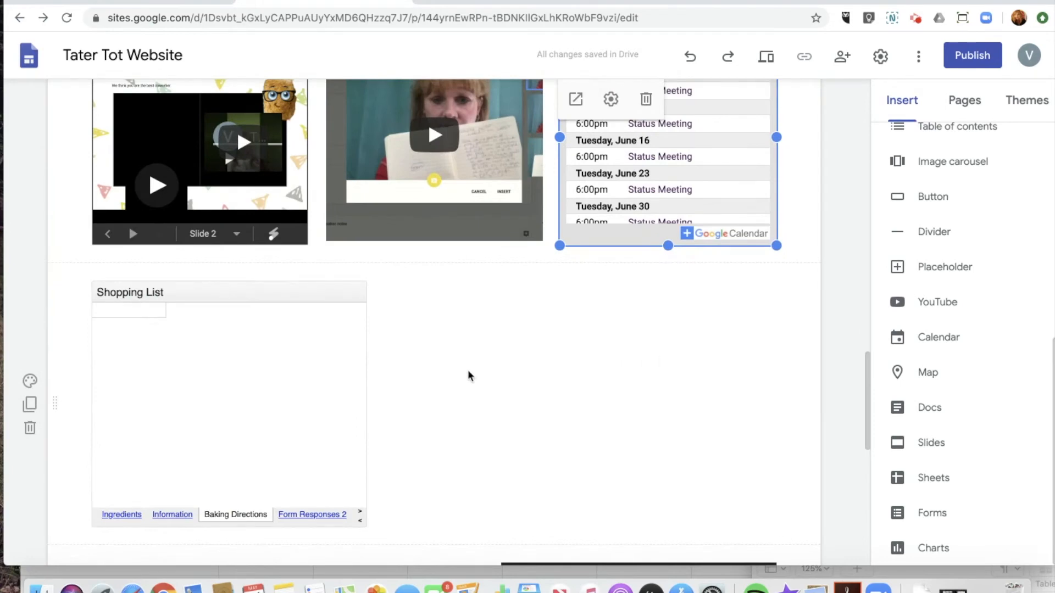
left_click(444, 369)
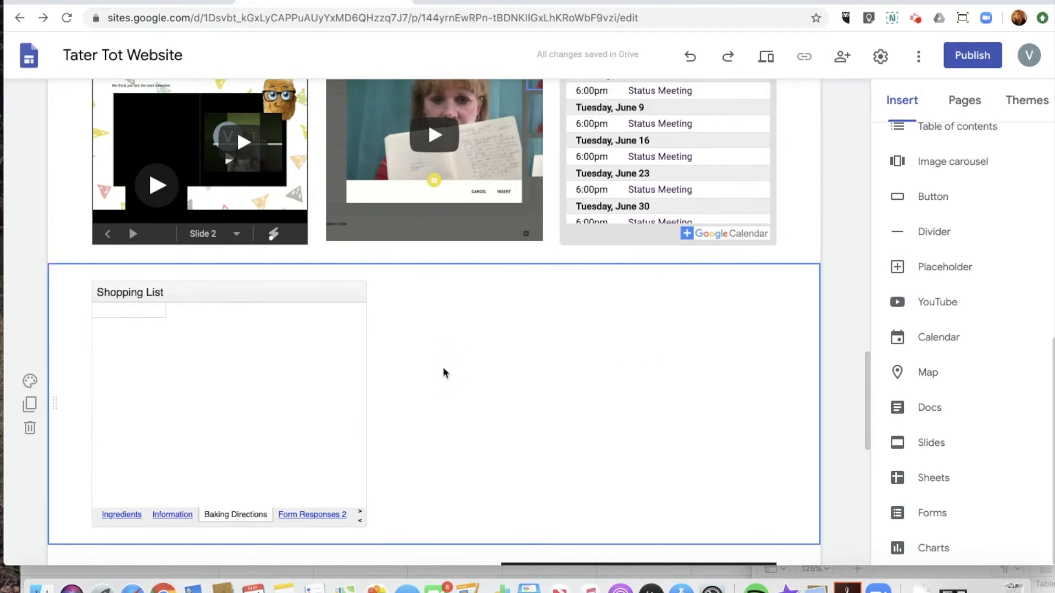
left_click(833, 496)
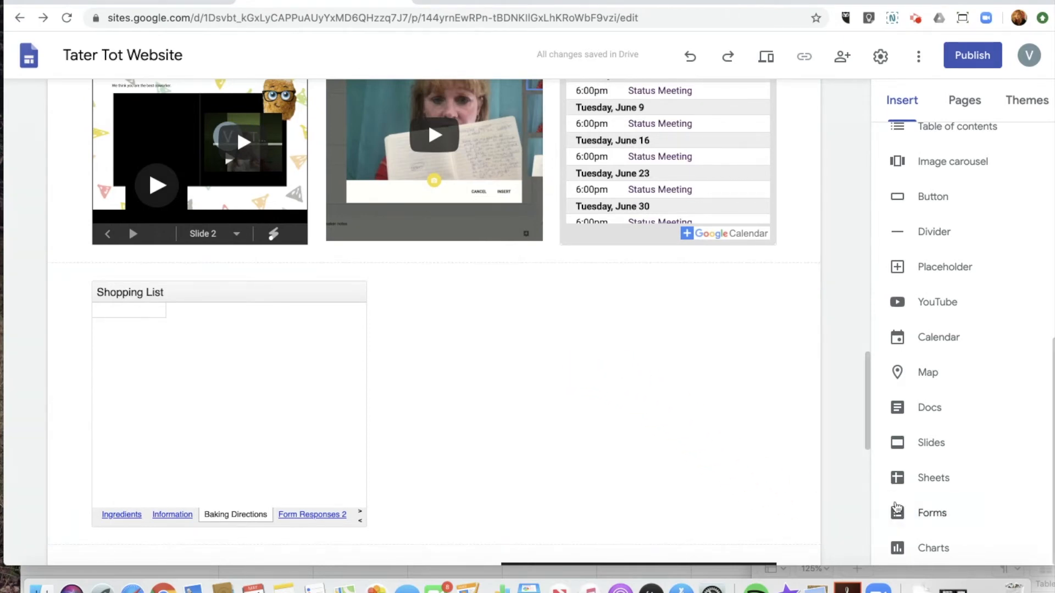
left_click(605, 400)
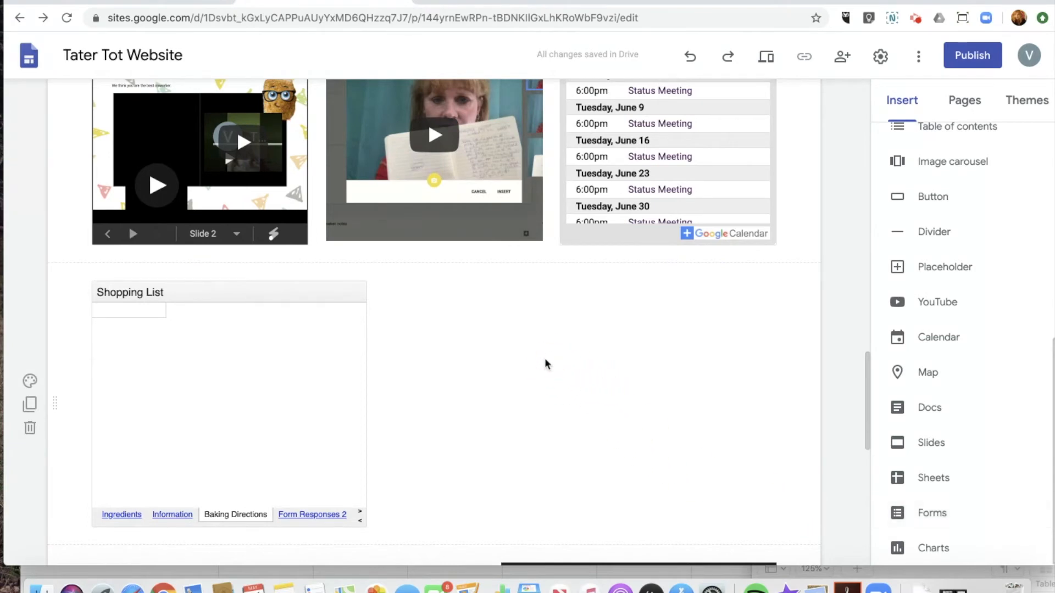
left_click(574, 375)
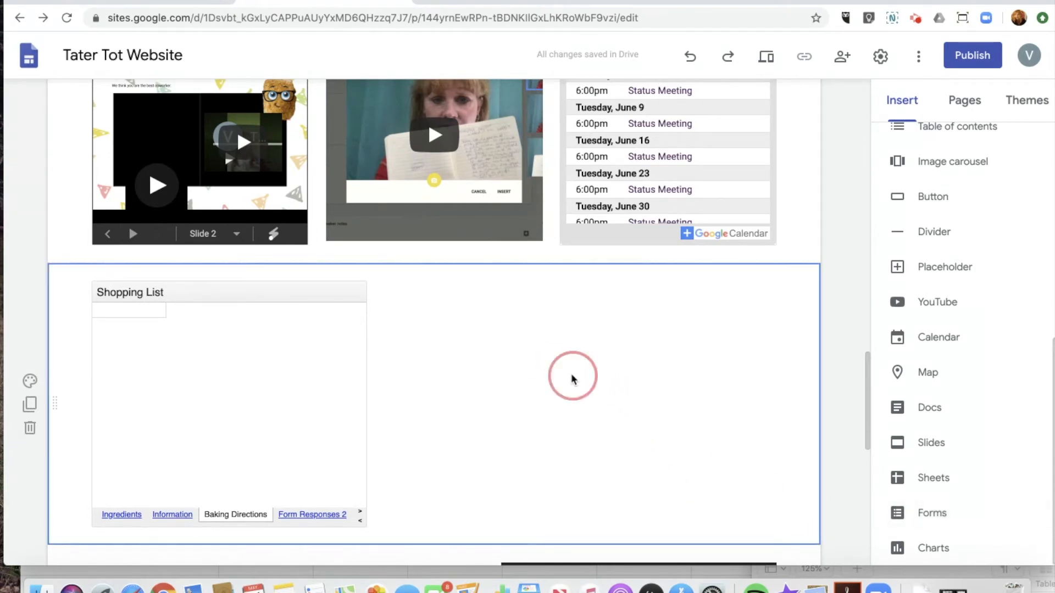
left_click(928, 515)
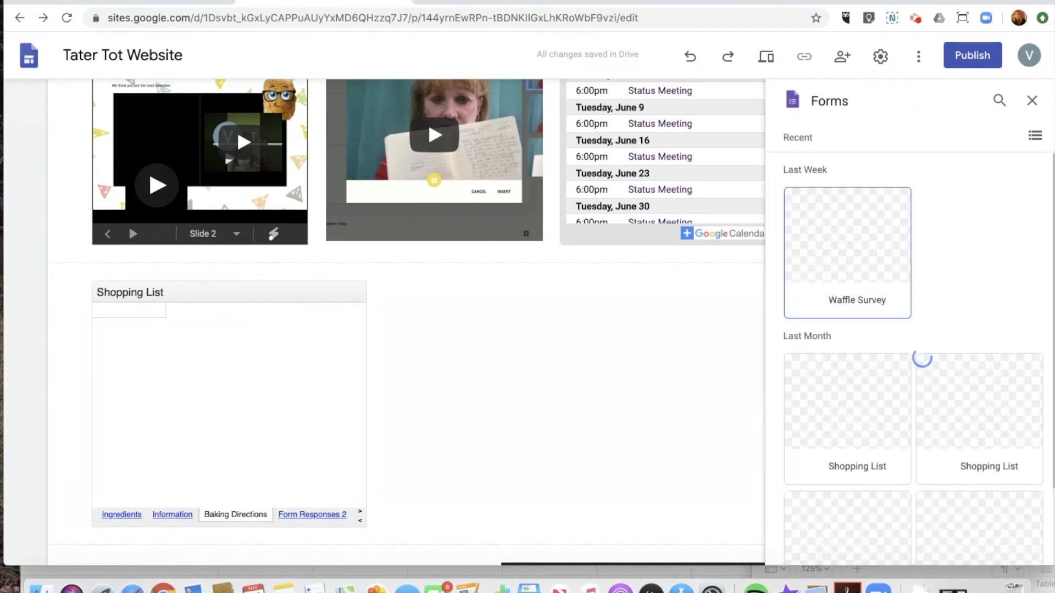
left_click(852, 242)
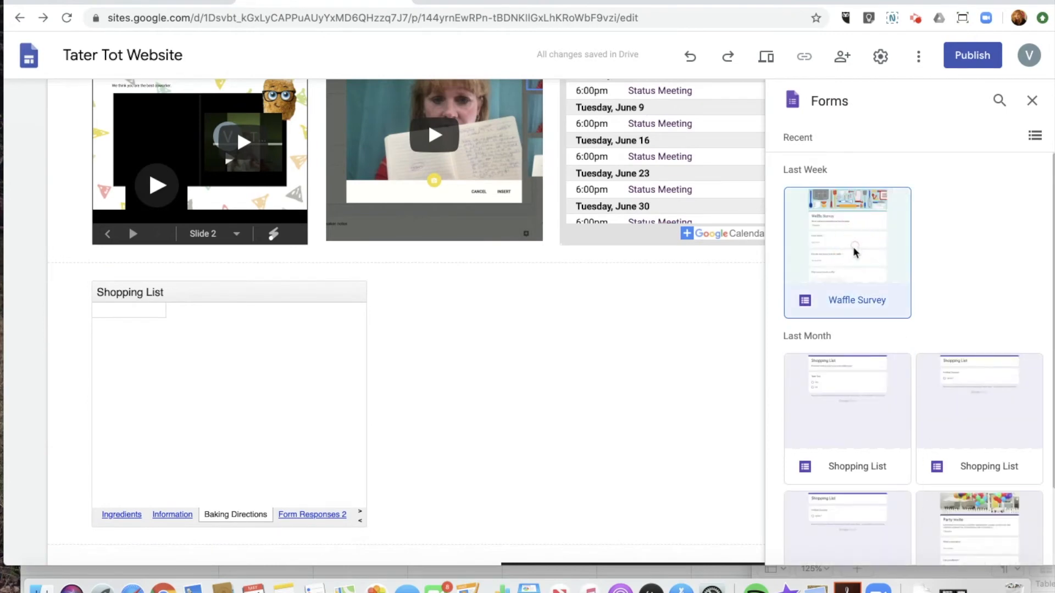
left_click(1019, 556)
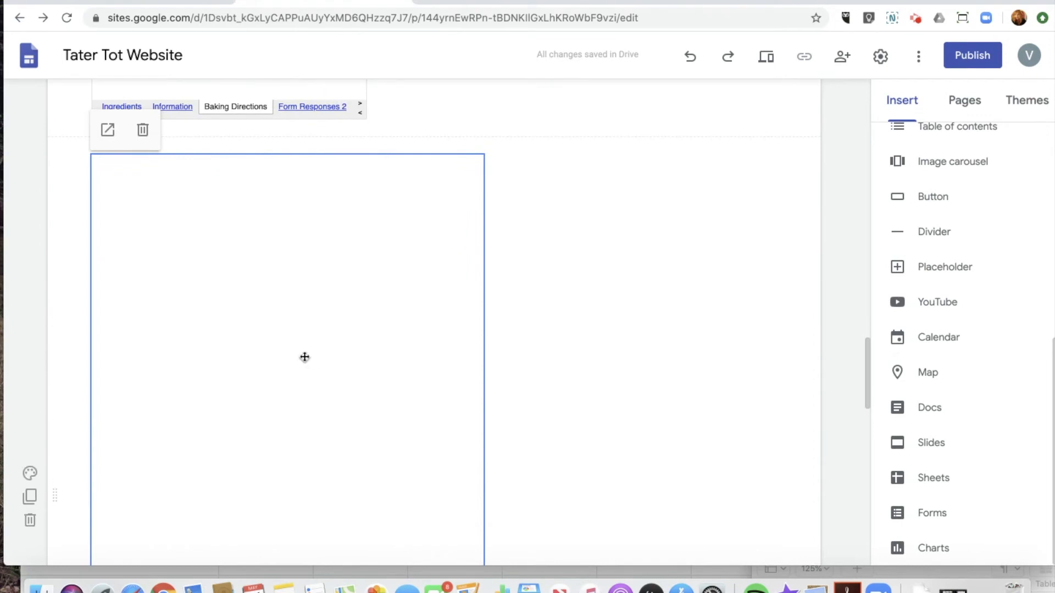
Shorten the embedded Waffle Survey form and narrow it to about half the content width.
scroll(434, 322, "down", 8)
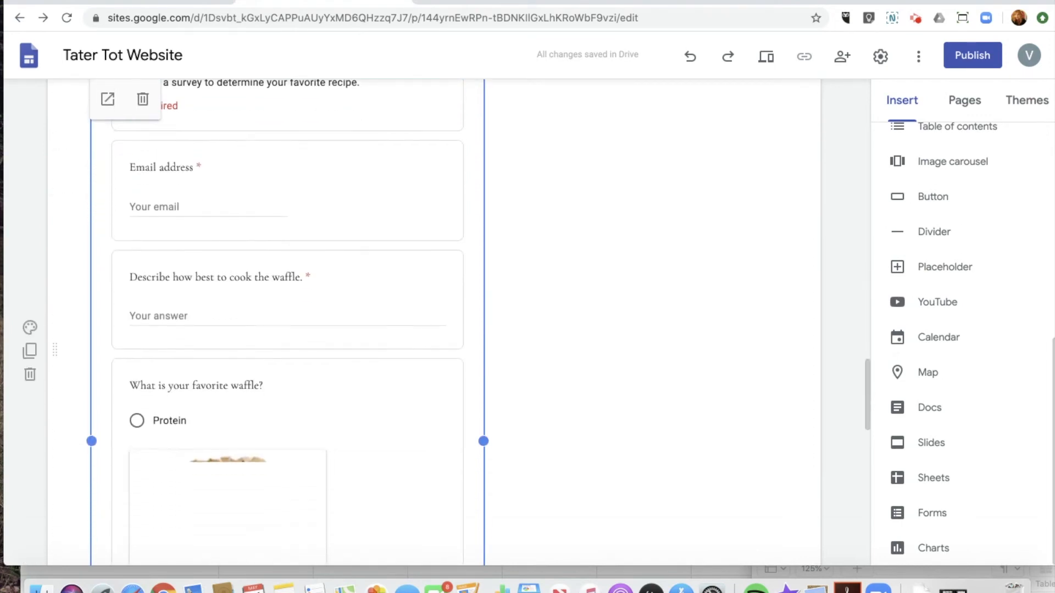
scroll(320, 235, "up", 6)
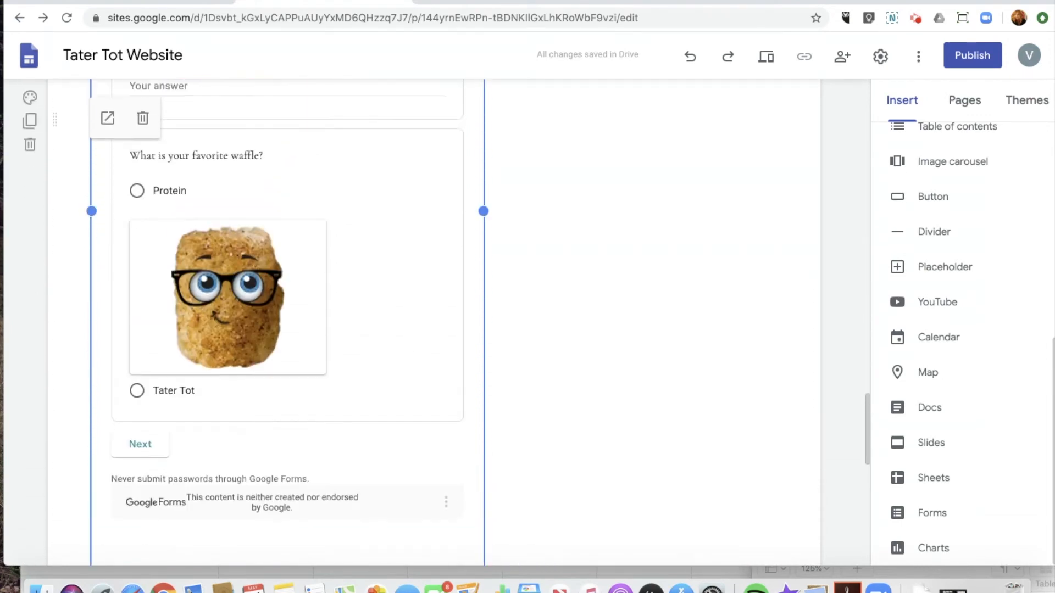
scroll(312, 497, "down", 5)
scroll(312, 504, "down", 6)
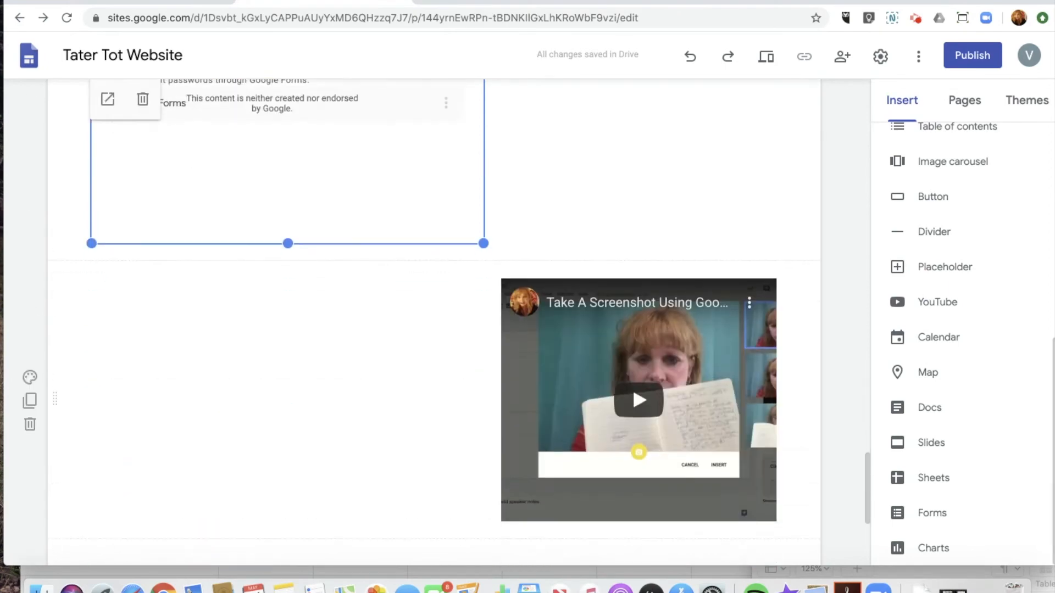
scroll(451, 379, "up", 3)
left_click(482, 383)
left_click_drag(481, 384, 480, 379)
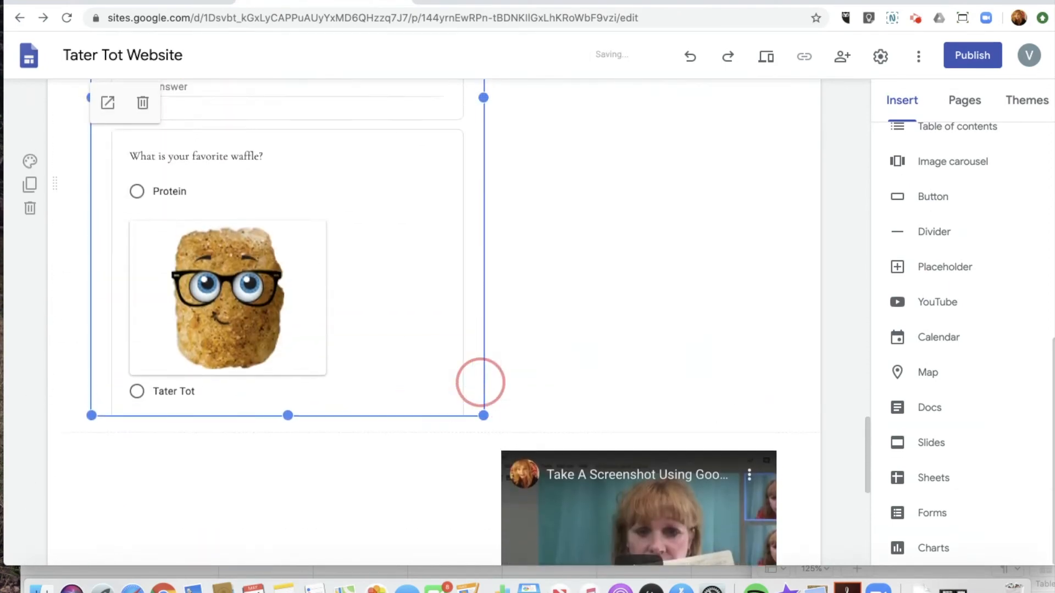
left_click_drag(480, 554, 446, 212)
Move the Waffle Survey form into the Shopping List spreadsheet's section, beside the spreadsheet.
scroll(446, 212, "up", 7)
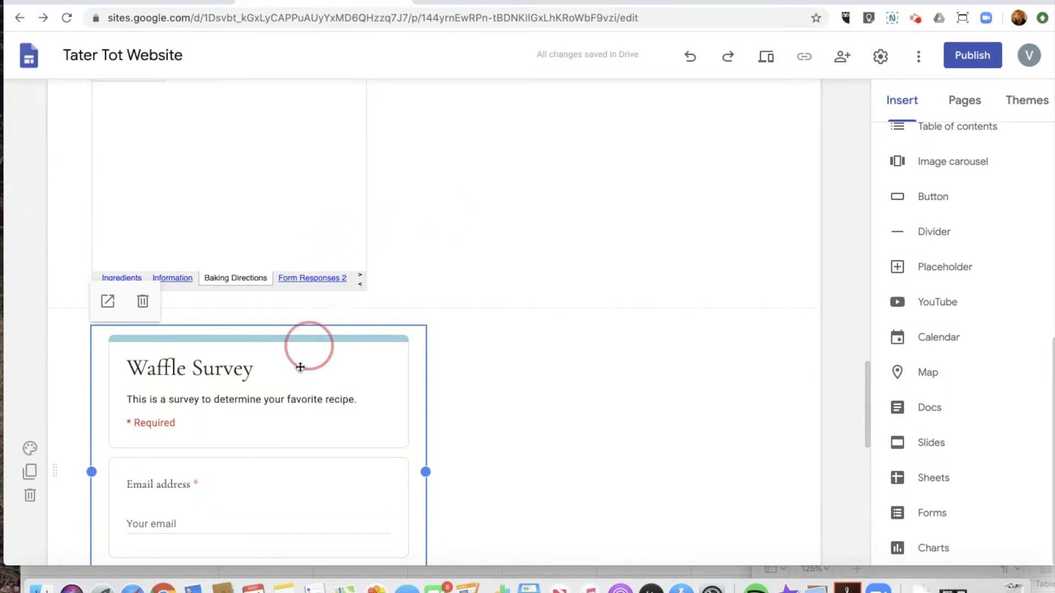
left_click_drag(298, 386, 588, 273)
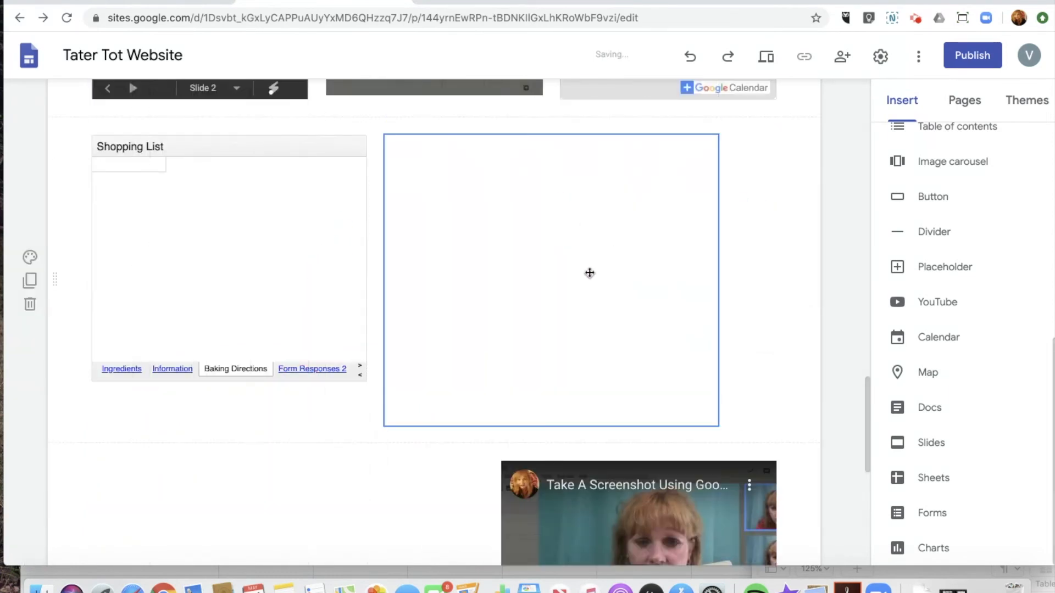
scroll(591, 370, "down", 3)
left_click_drag(601, 378, 354, 409)
scroll(564, 409, "down", 3)
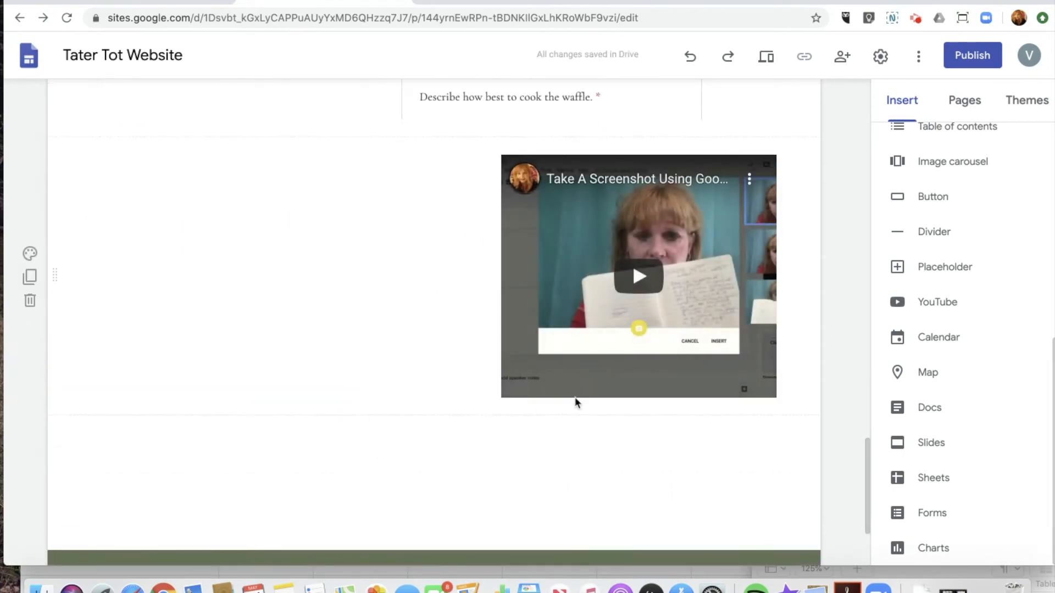
Preview the home page at large-screen size and review it from the header through the embedded presentation, video, calendar, spreadsheet and form.
scroll(632, 261, "up", 10)
scroll(434, 322, "up", 2)
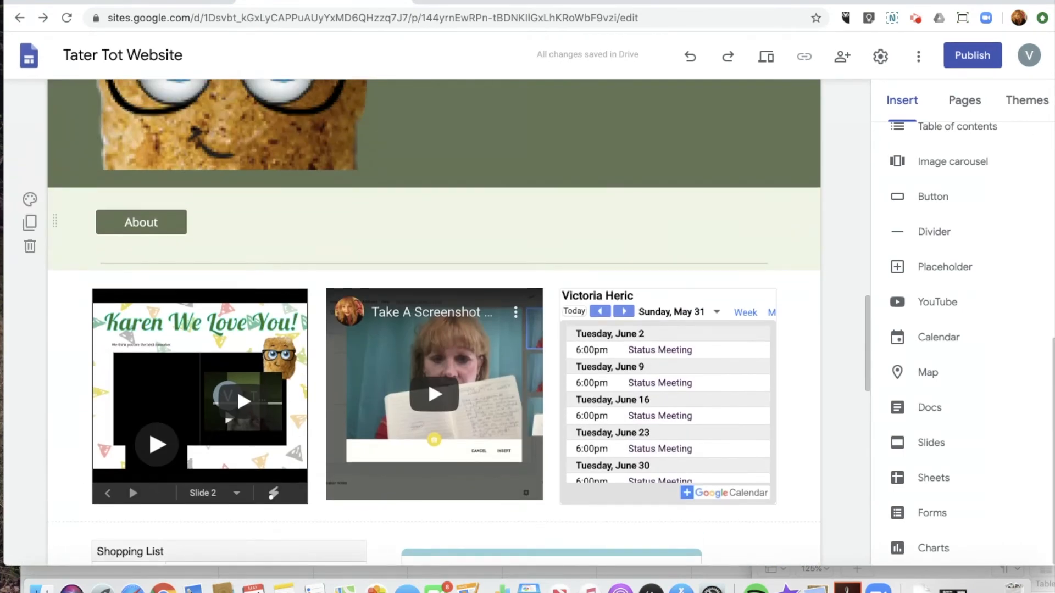
scroll(434, 322, "up", 15)
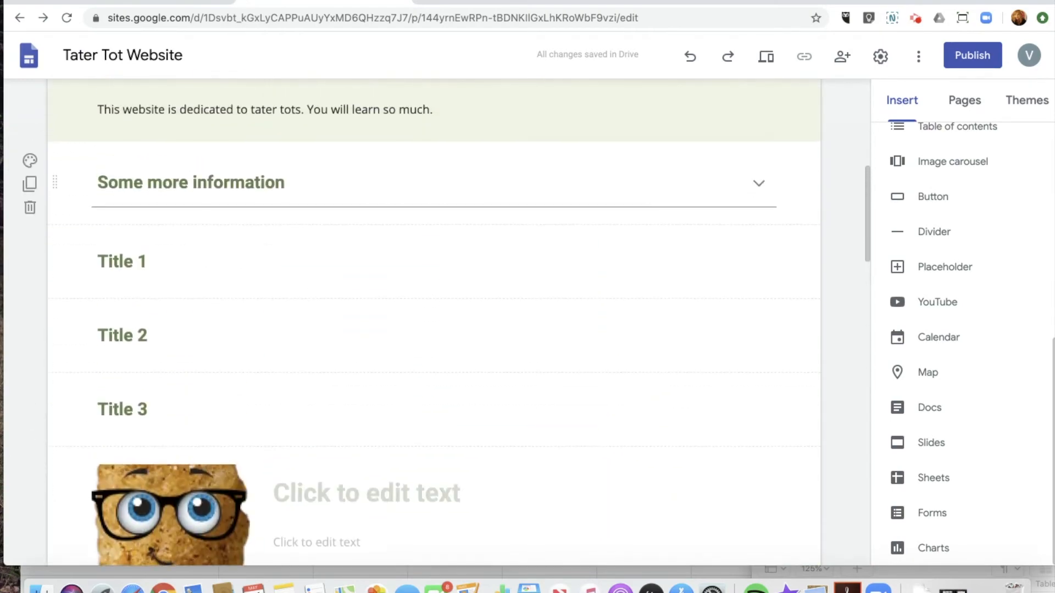
scroll(434, 322, "up", 8)
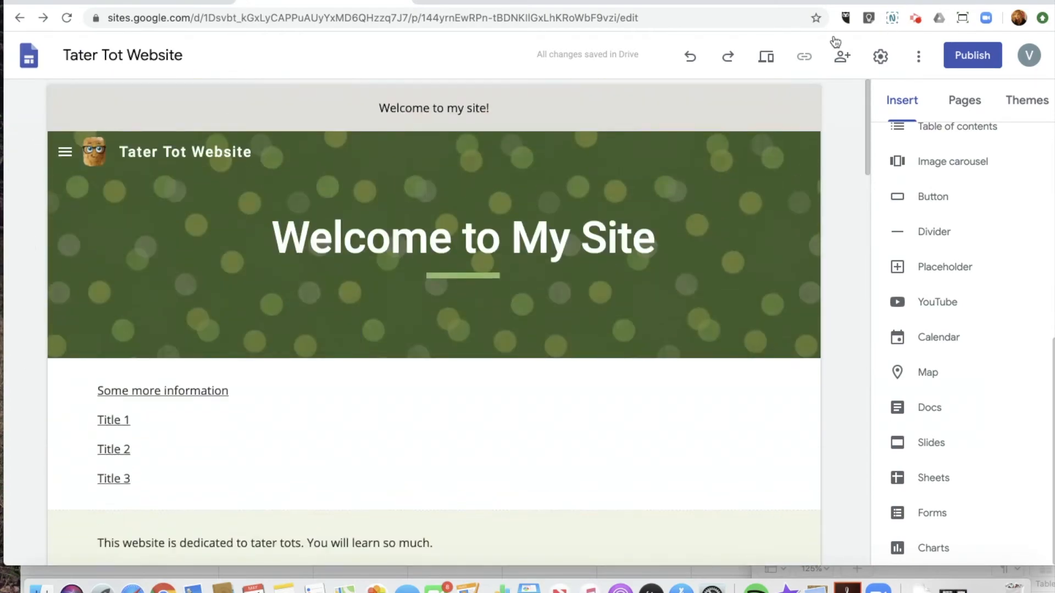
left_click(766, 56)
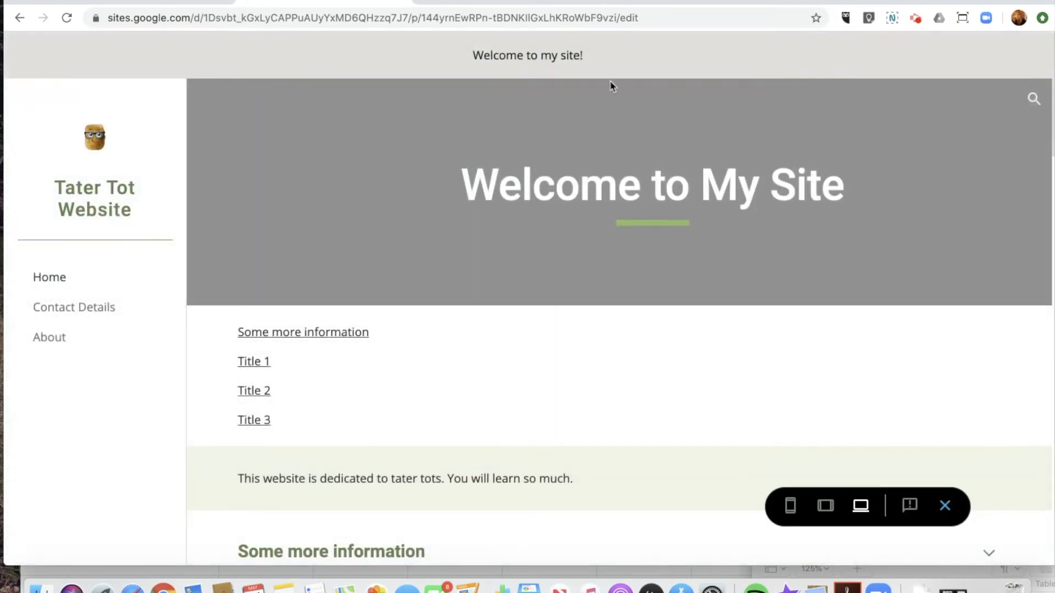
scroll(584, 379, "down", 2)
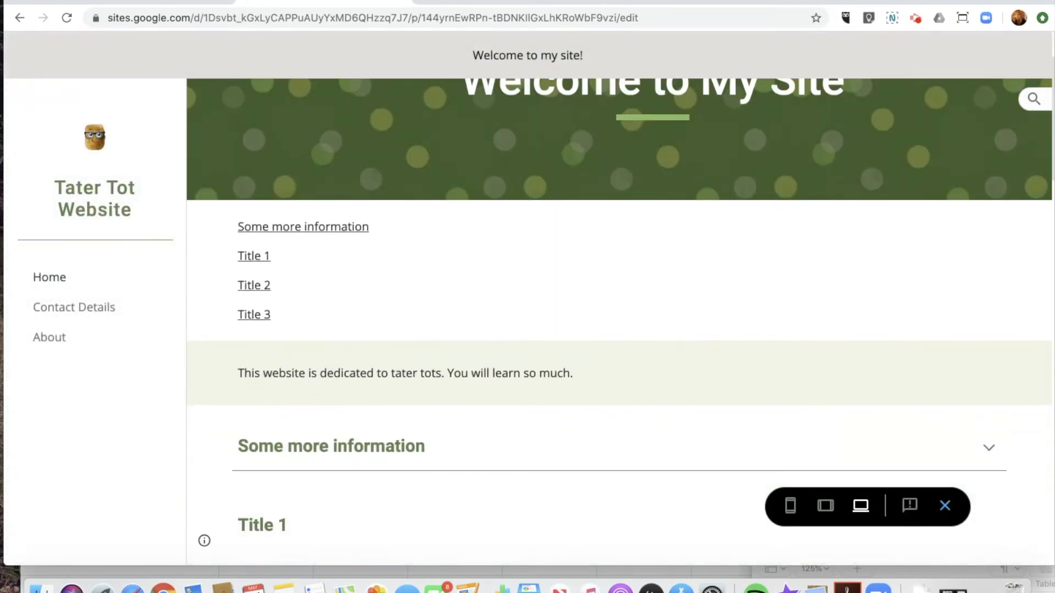
scroll(584, 379, "down", 3)
scroll(619, 322, "up", 1)
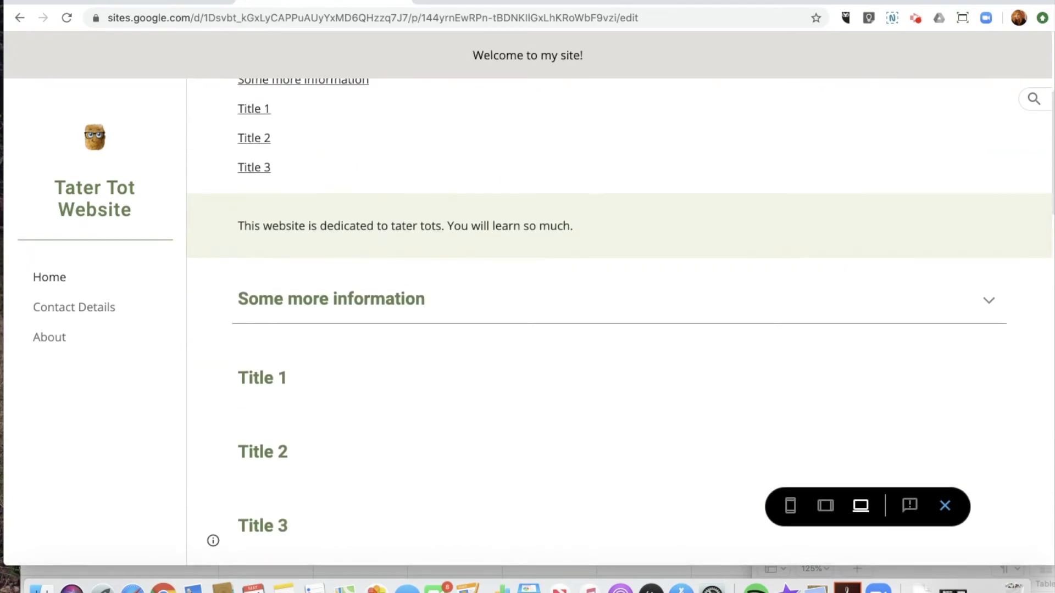
scroll(637, 428, "down", 15)
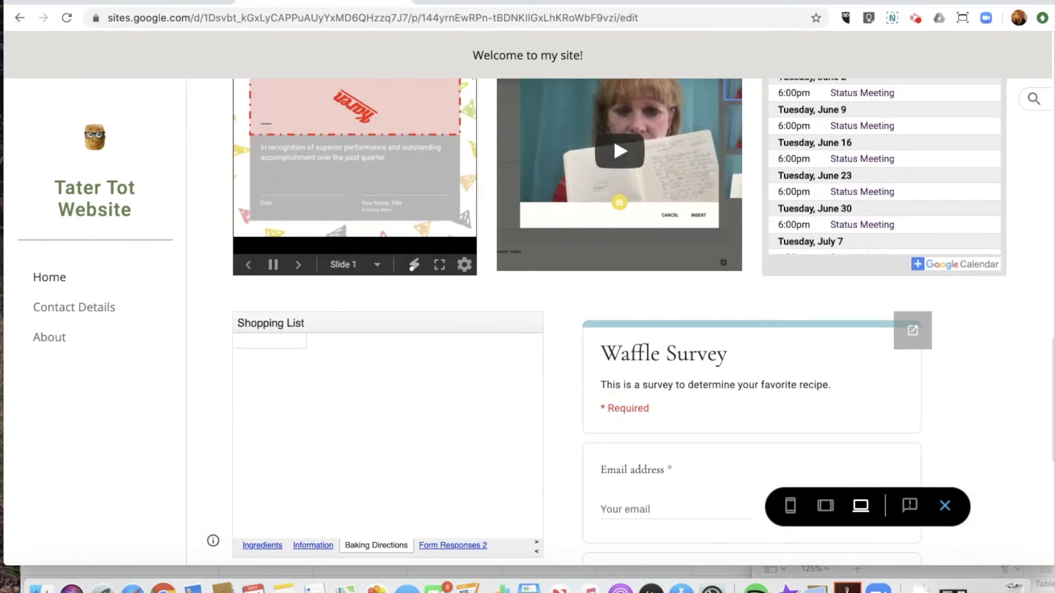
scroll(781, 316, "up", 4)
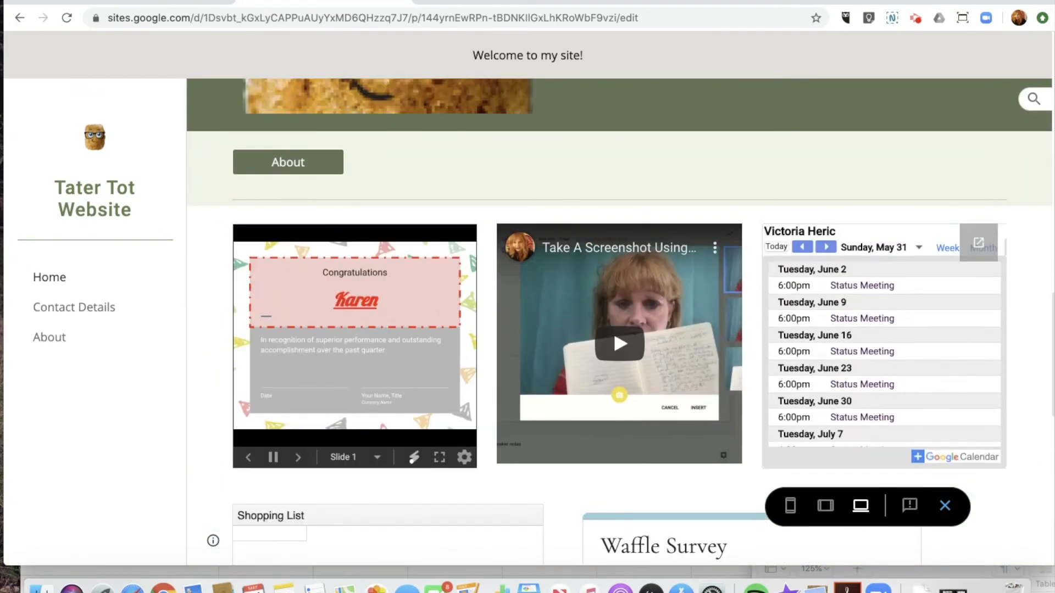
Preview the home page at tablet and phone sizes, review the phone layout through to the footer, and exit the preview.
left_click(825, 505)
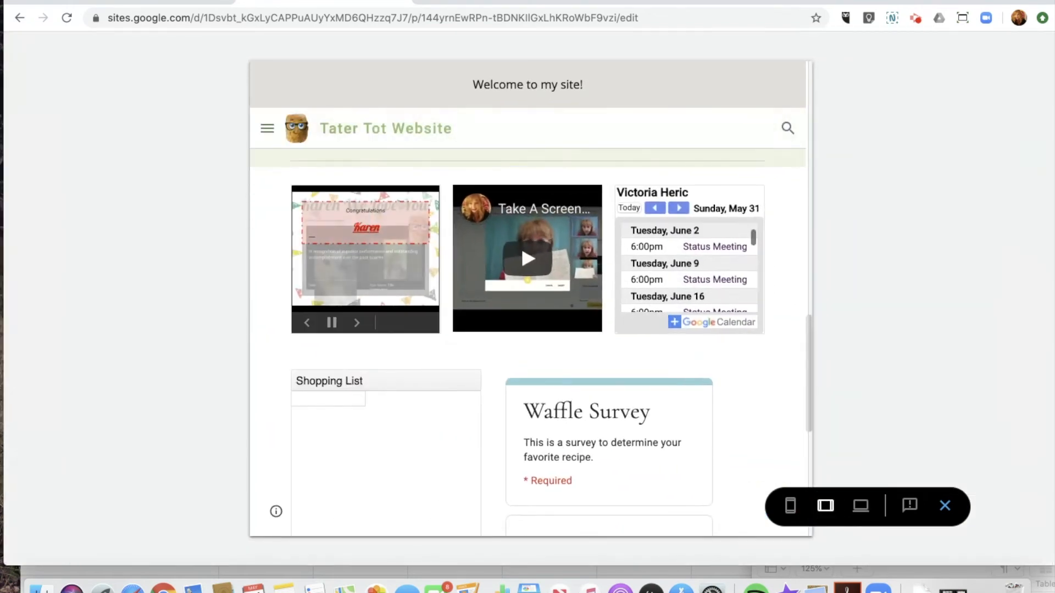
left_click(792, 509)
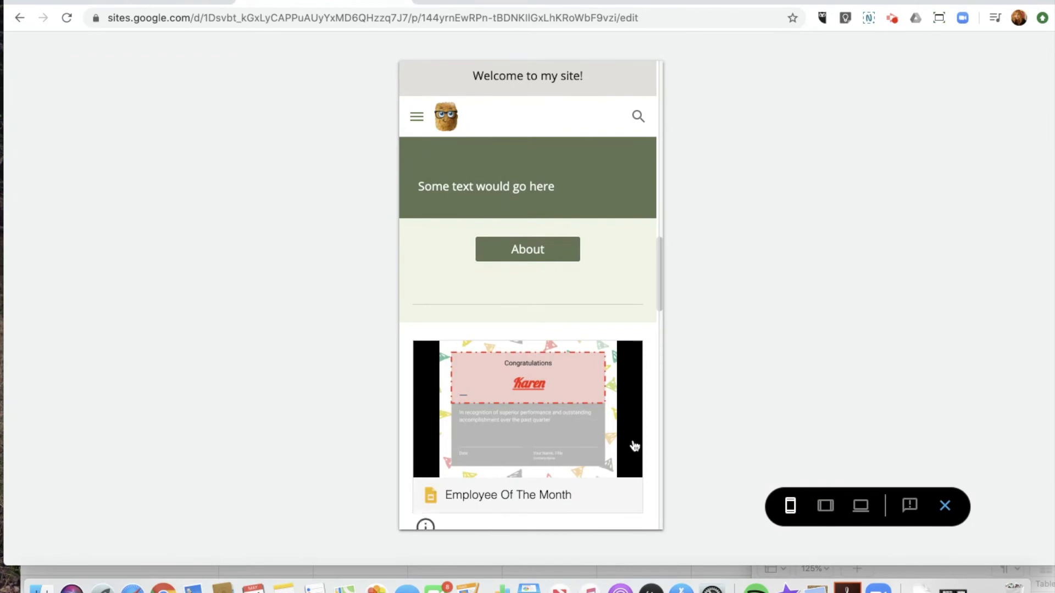
scroll(596, 445, "down", 12)
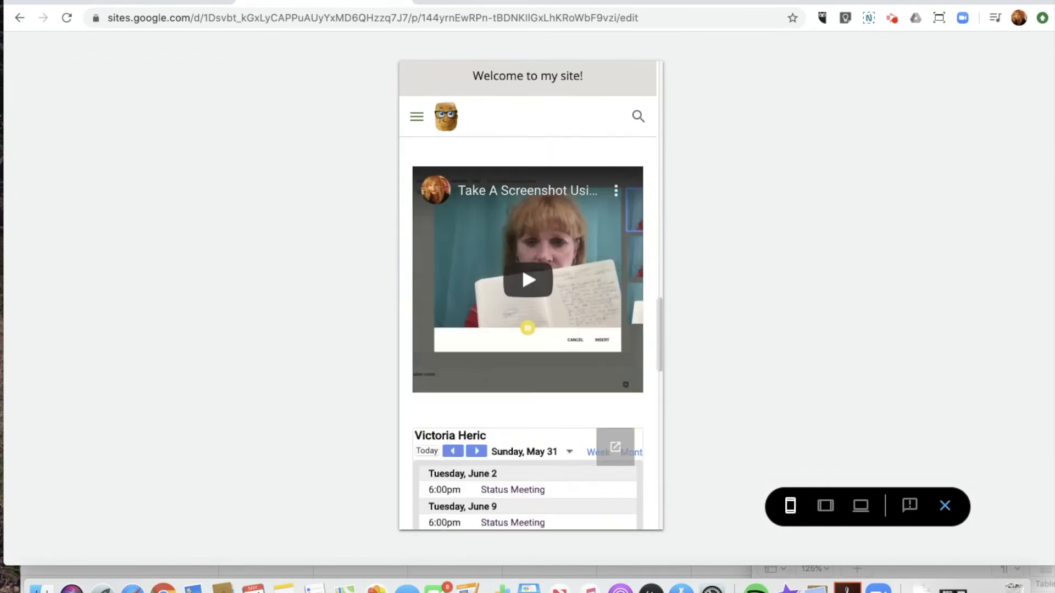
scroll(528, 330, "down", 10)
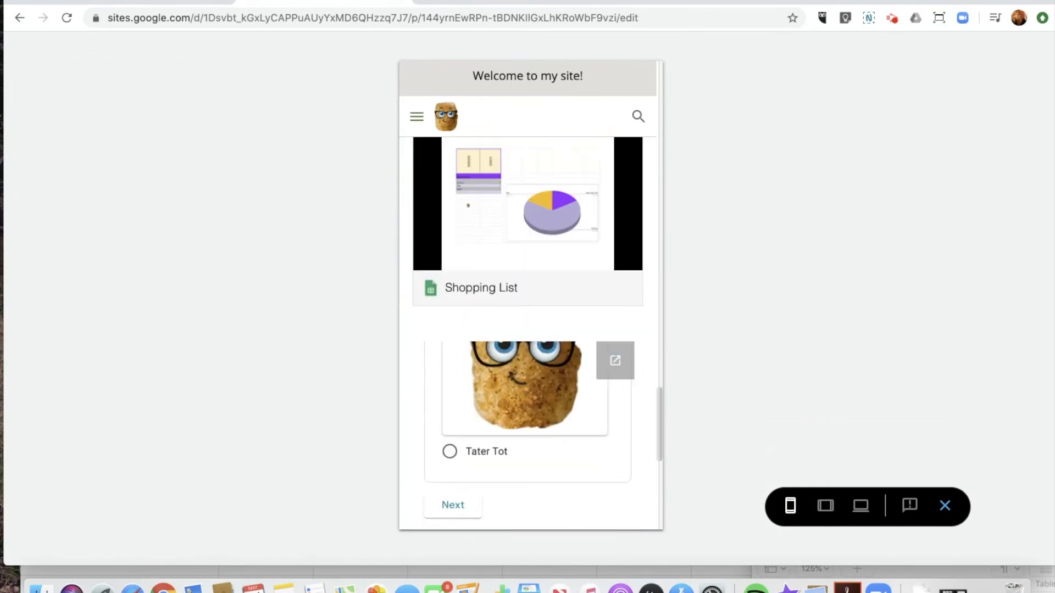
scroll(578, 362, "down", 5)
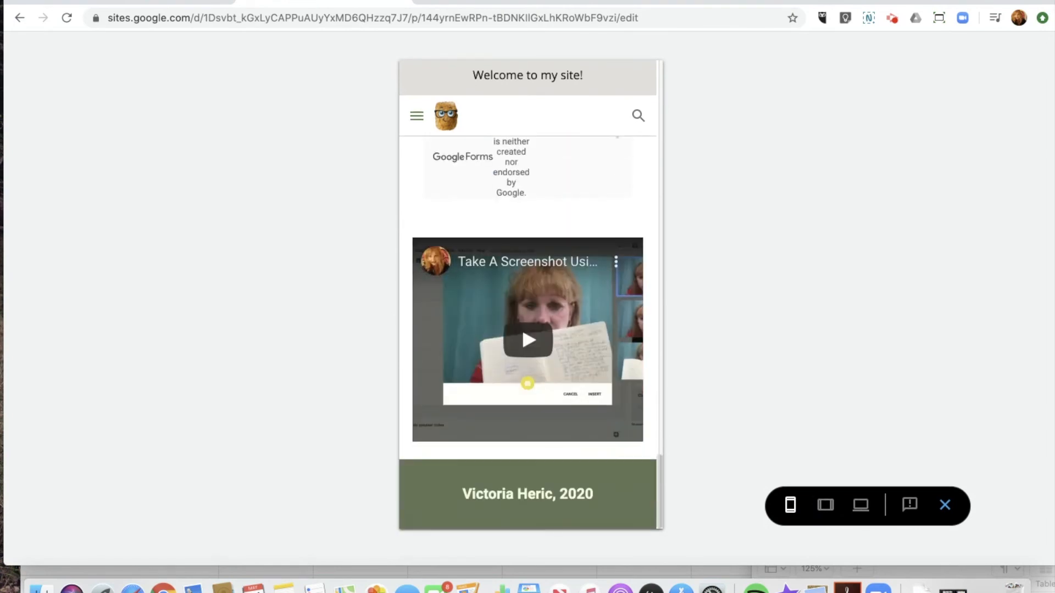
scroll(578, 362, "up", 1)
scroll(578, 362, "up", 20)
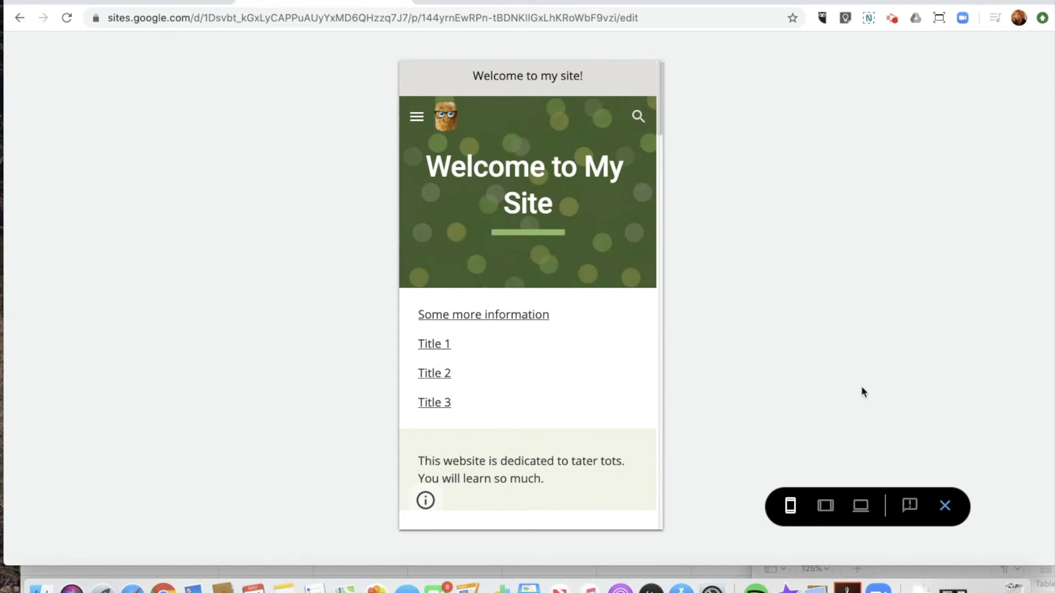
left_click(940, 503)
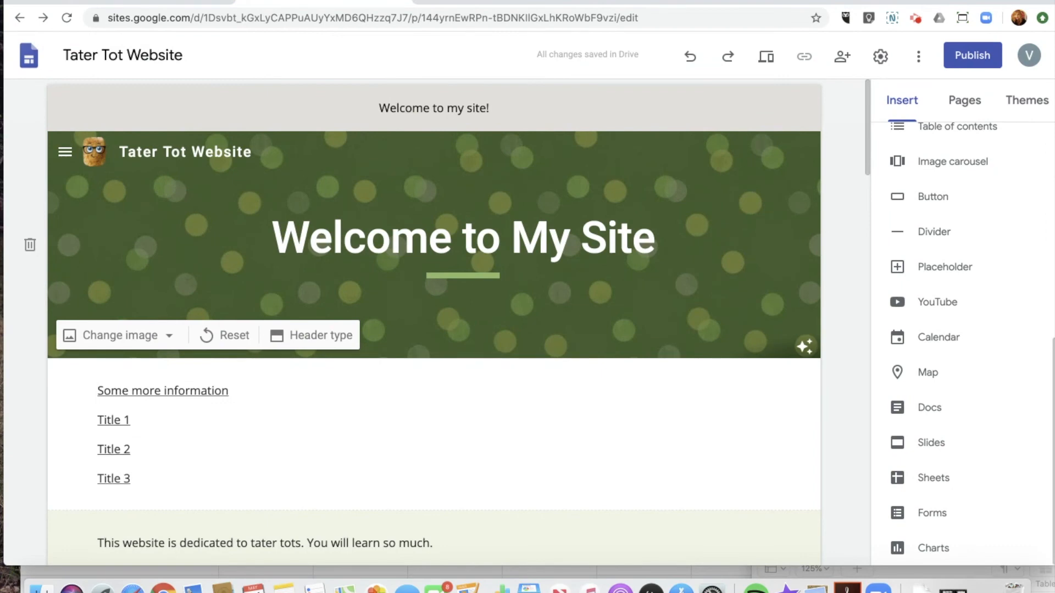
Share the site with the suggested contact as Editor, with notification on and the message "You can make some changes here".
scroll(553, 370, "down", 10)
scroll(552, 370, "down", 1)
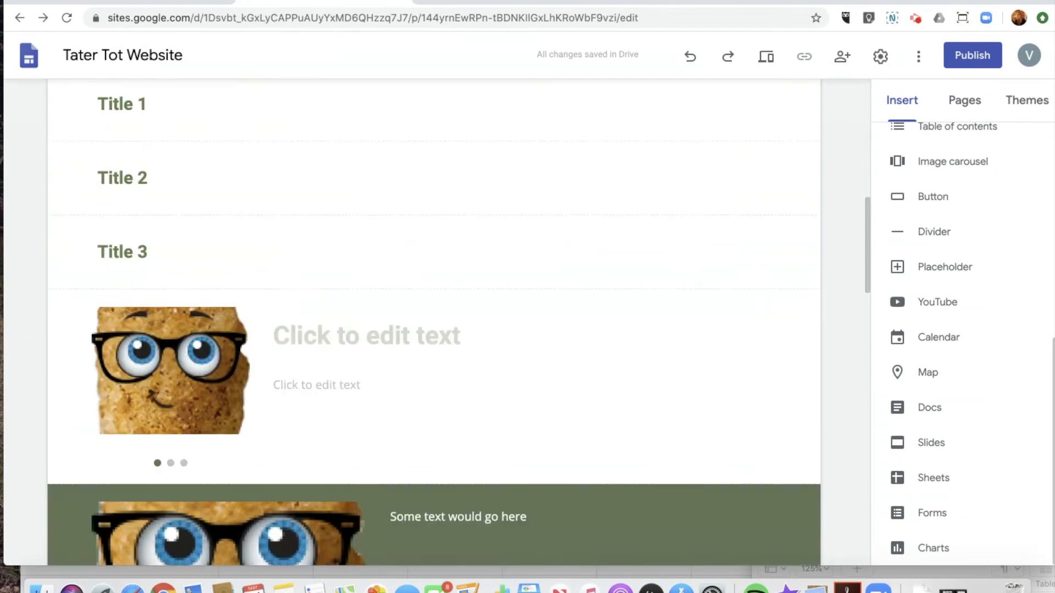
scroll(558, 365, "down", 3)
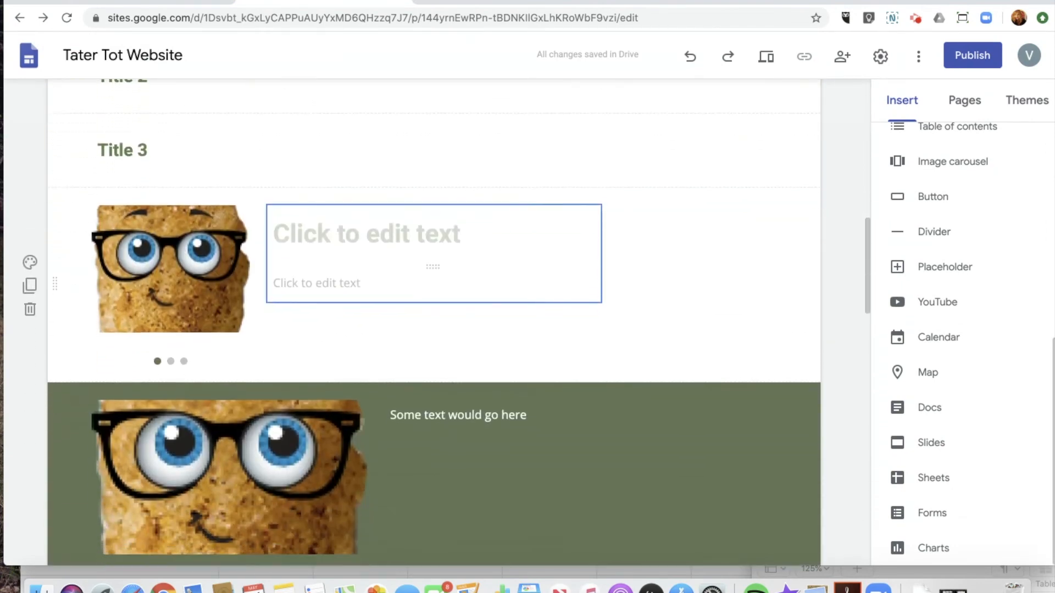
scroll(558, 364, "up", 1)
scroll(558, 365, "down", 9)
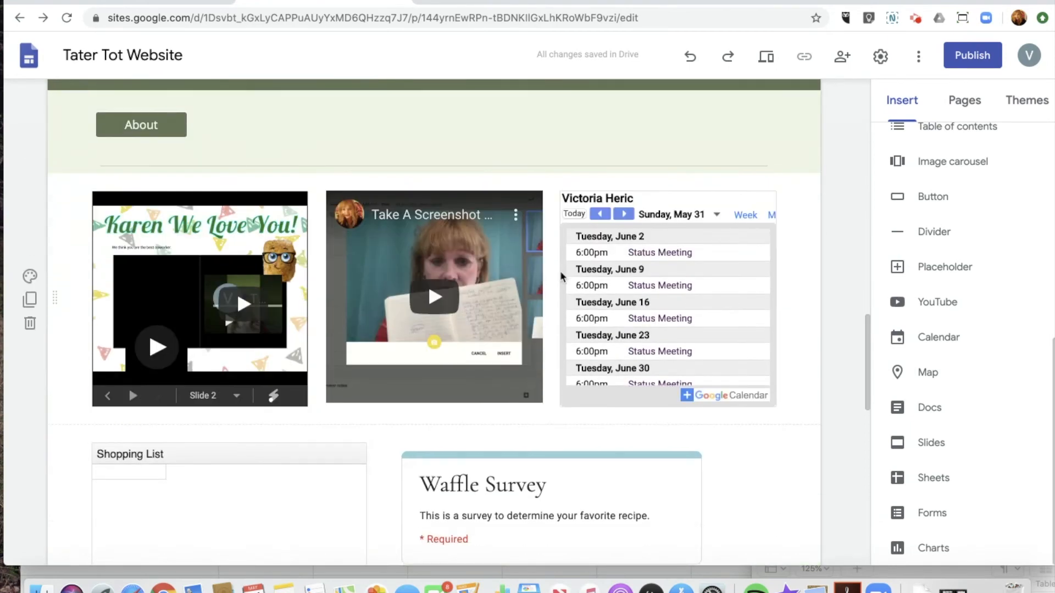
left_click(844, 57)
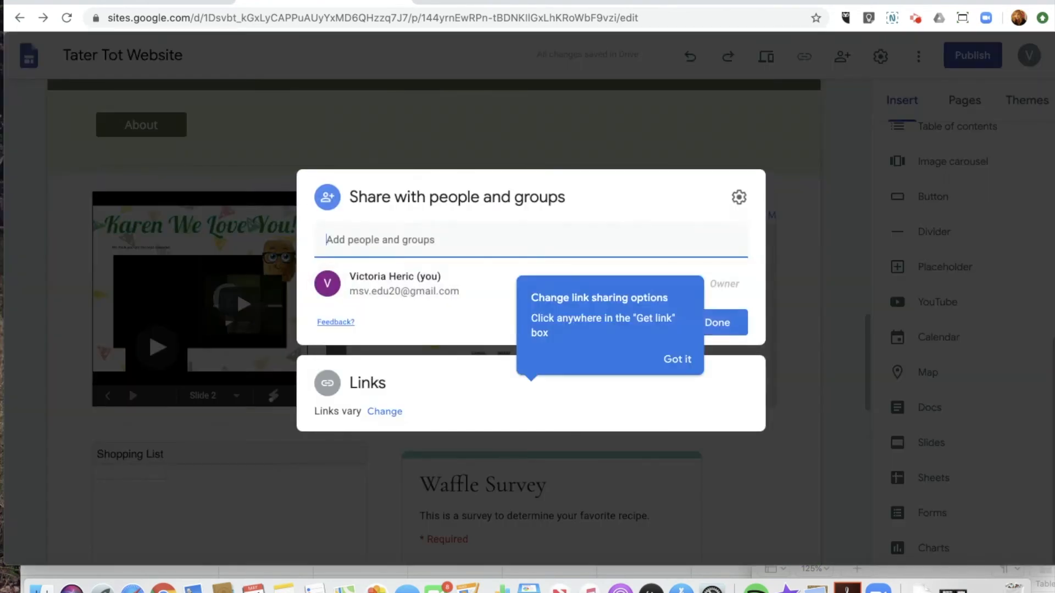
left_click(336, 238)
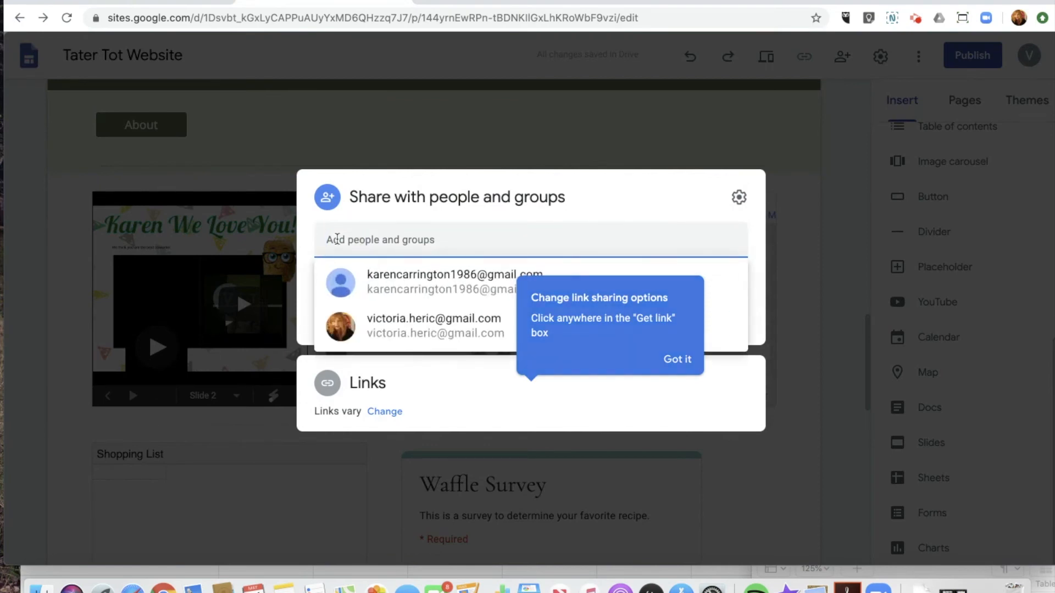
left_click(377, 283)
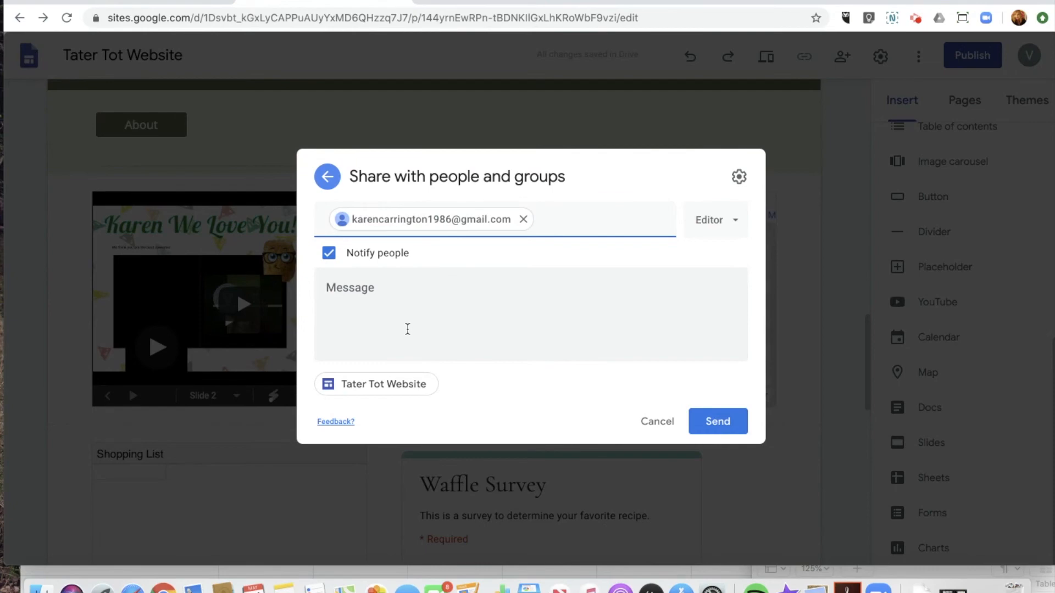
left_click(714, 224)
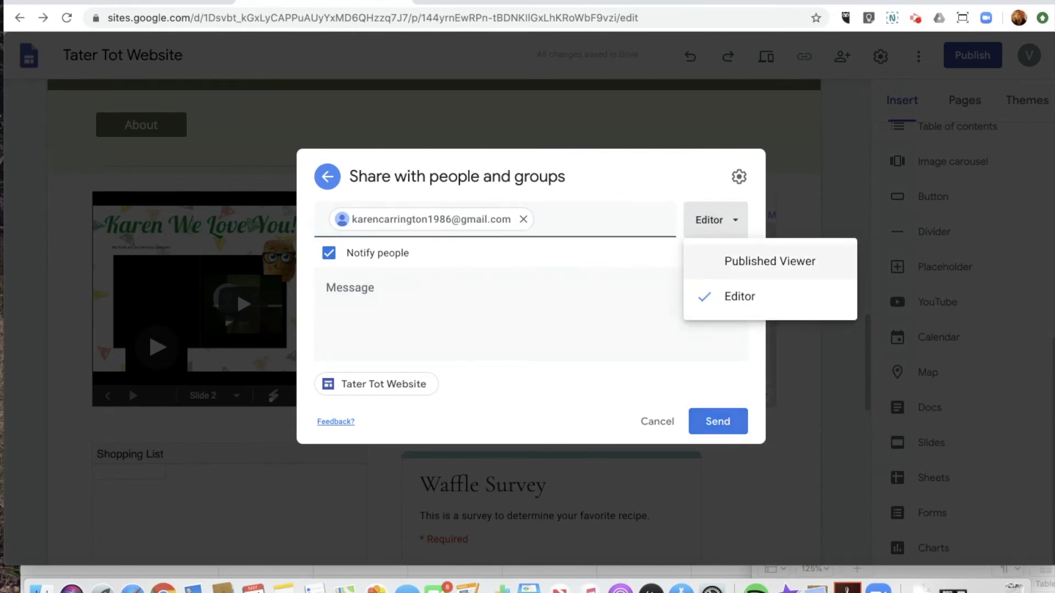
left_click(596, 320)
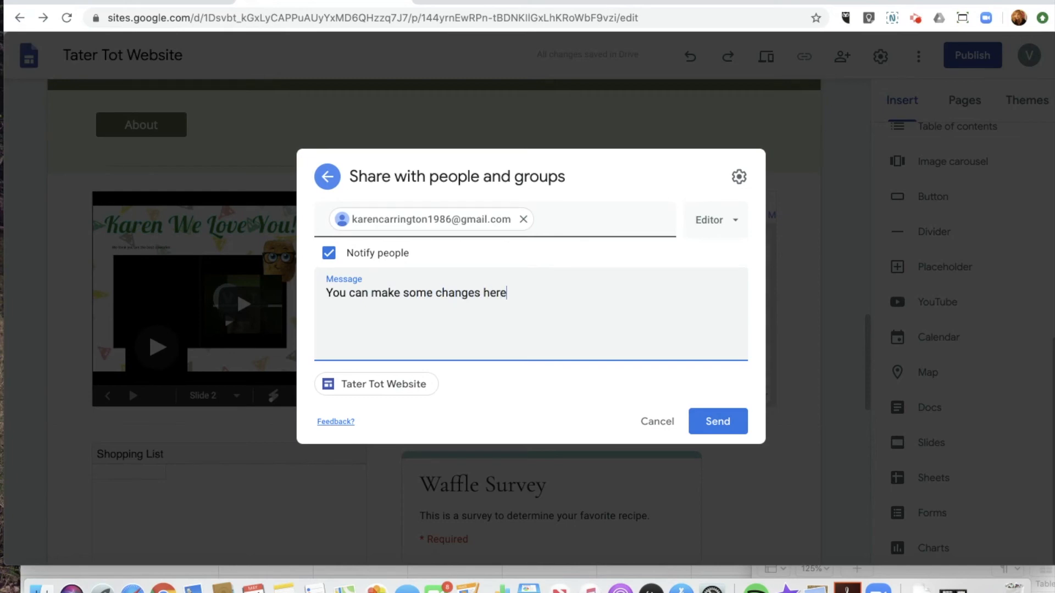
left_click(725, 431)
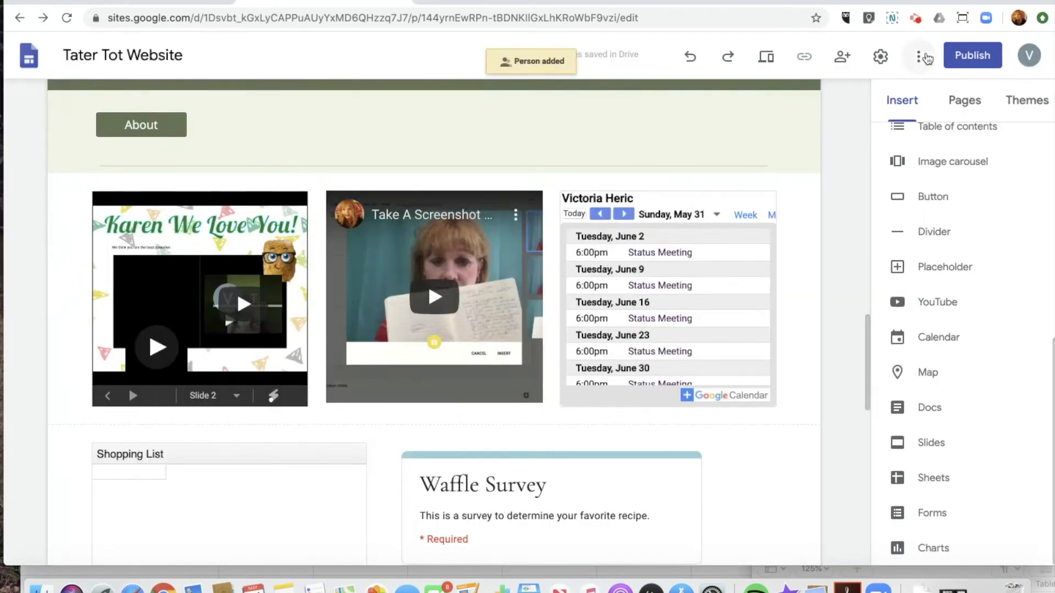
Set the alt text of the site's logo to "Logo" in the brand image settings.
left_click(879, 56)
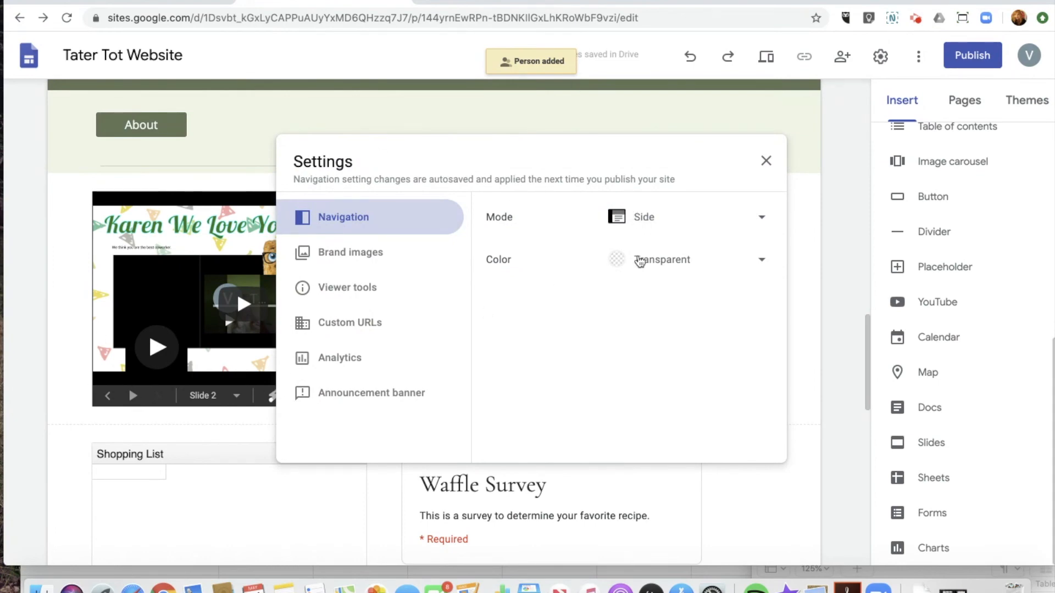
left_click(377, 264)
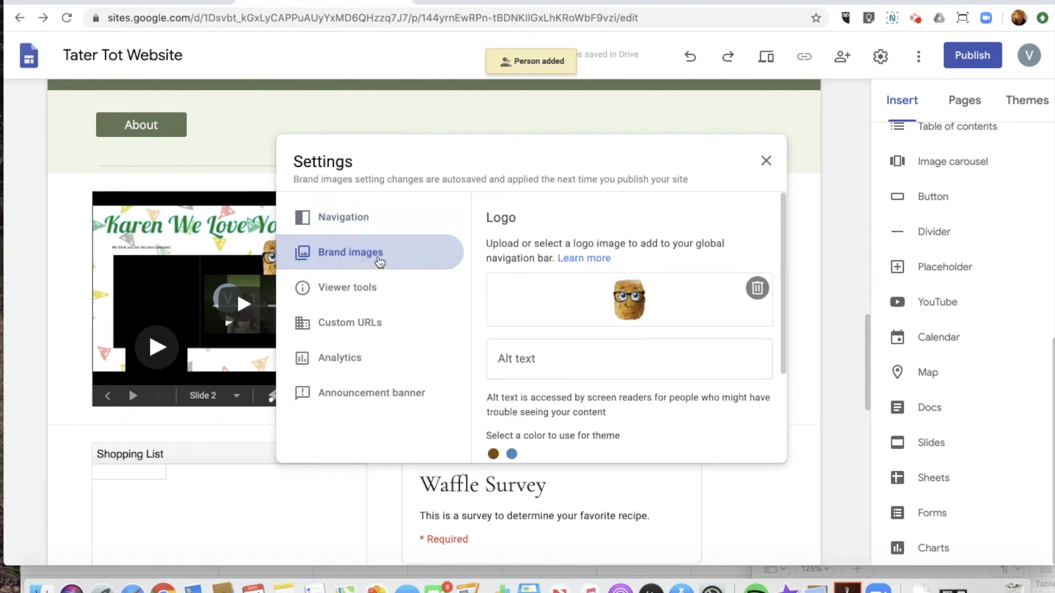
left_click(542, 357)
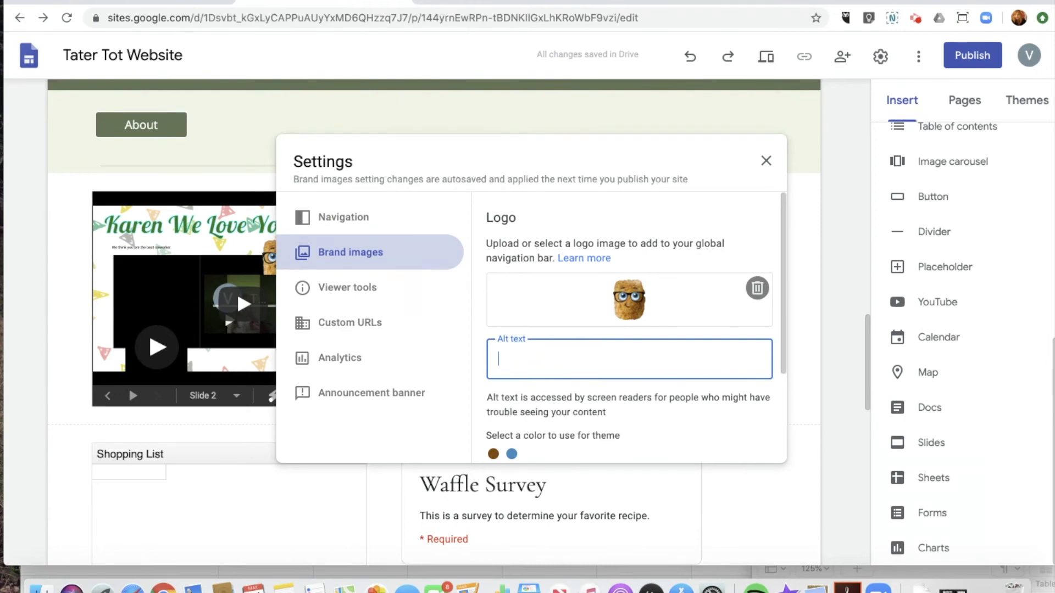
left_click(620, 395)
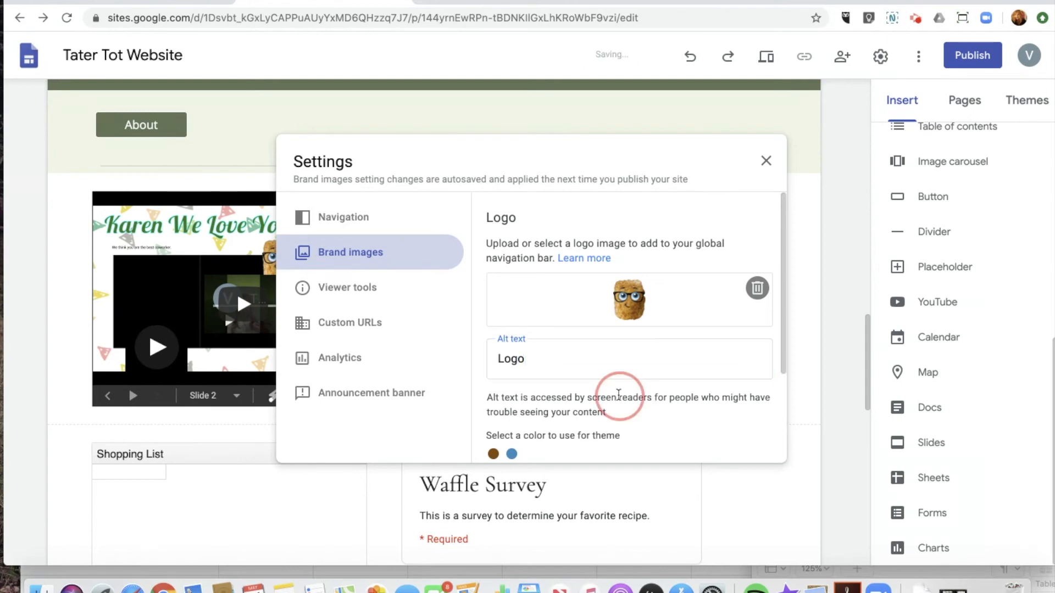
Review the favicon, viewer tools, custom URL, analytics and announcement banner settings, and close the site settings.
scroll(620, 394, "down", 5)
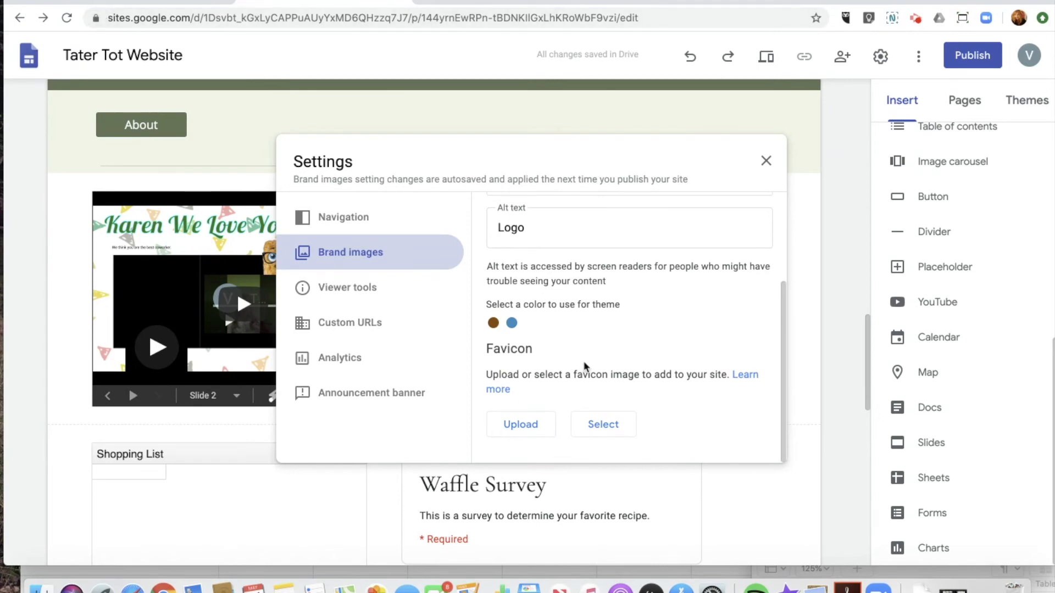
left_click(362, 296)
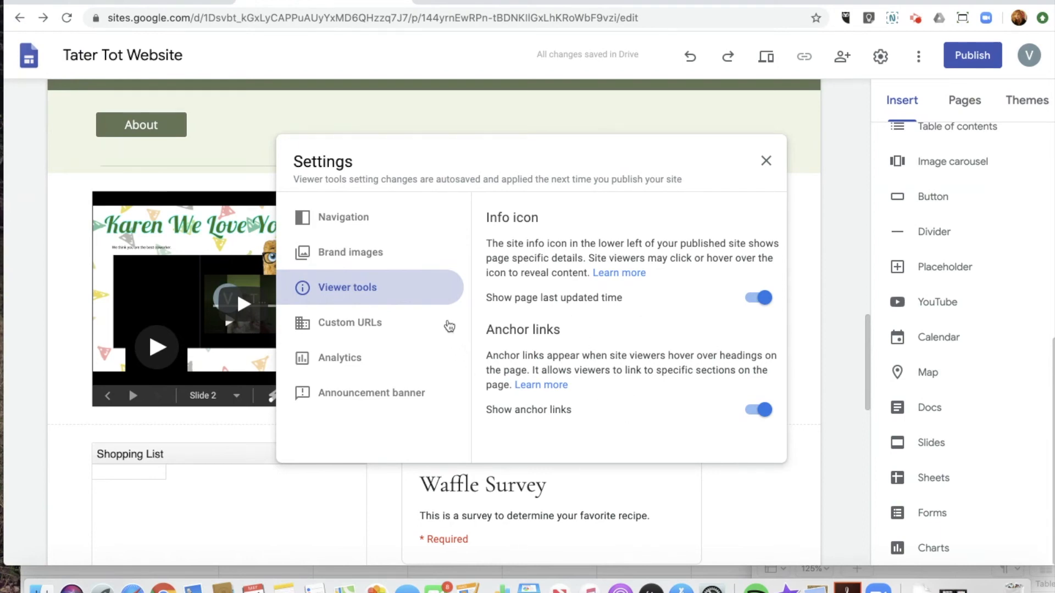
left_click(378, 323)
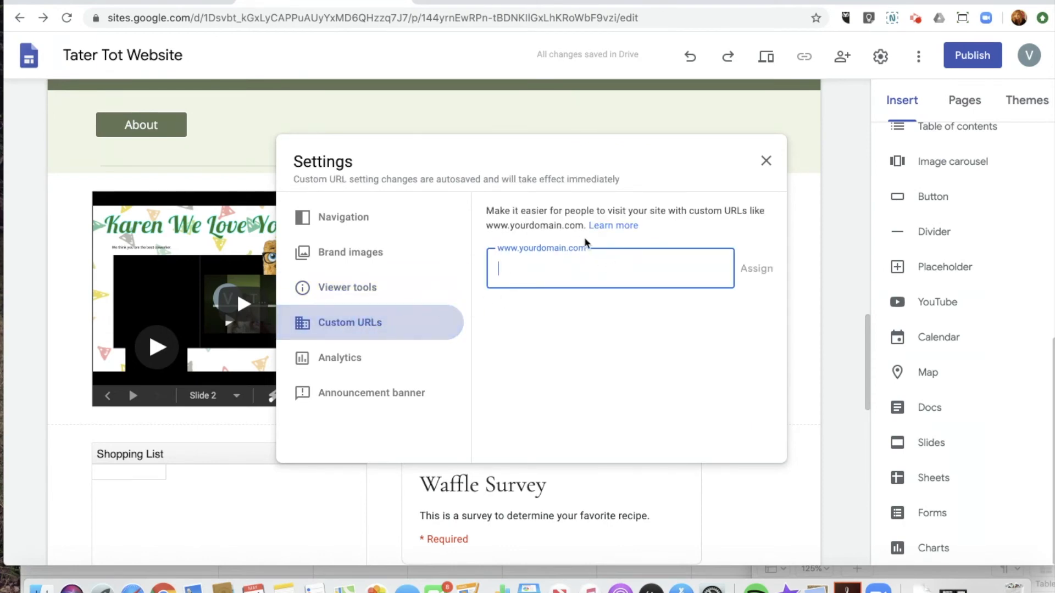
left_click(331, 358)
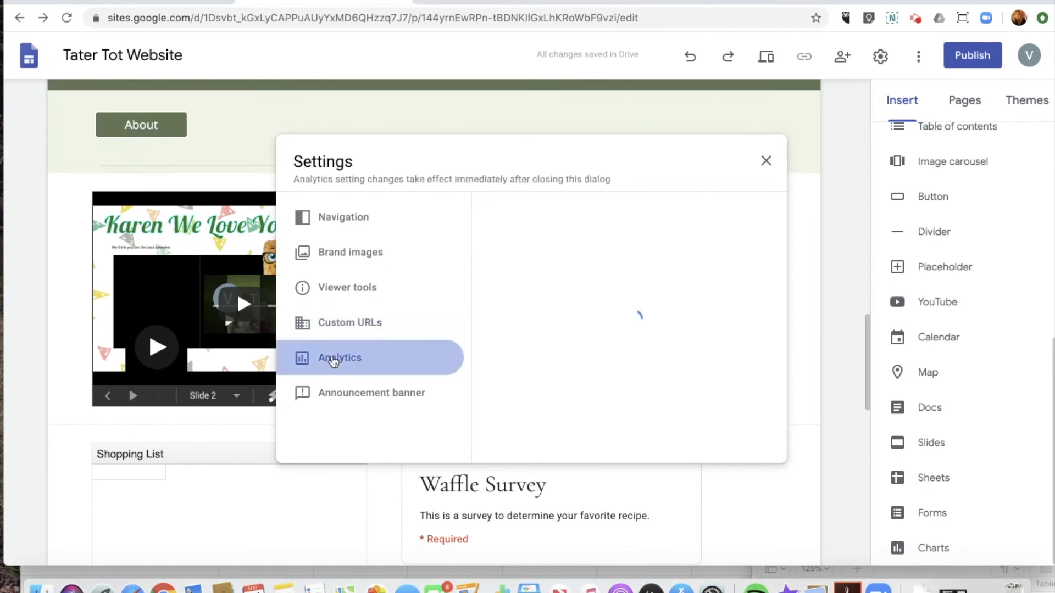
left_click(354, 394)
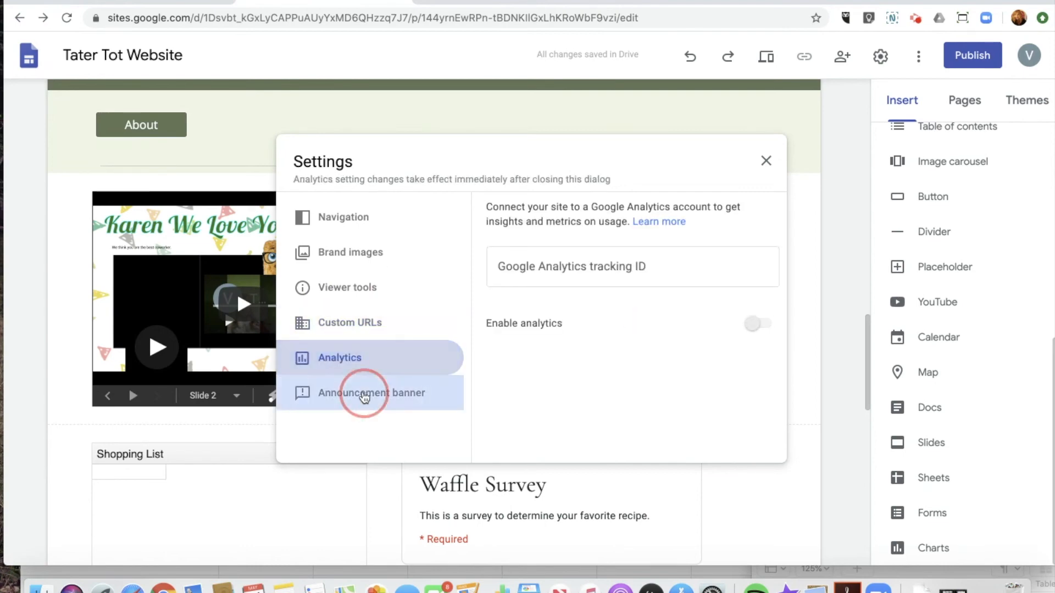
scroll(592, 320, "down", 2)
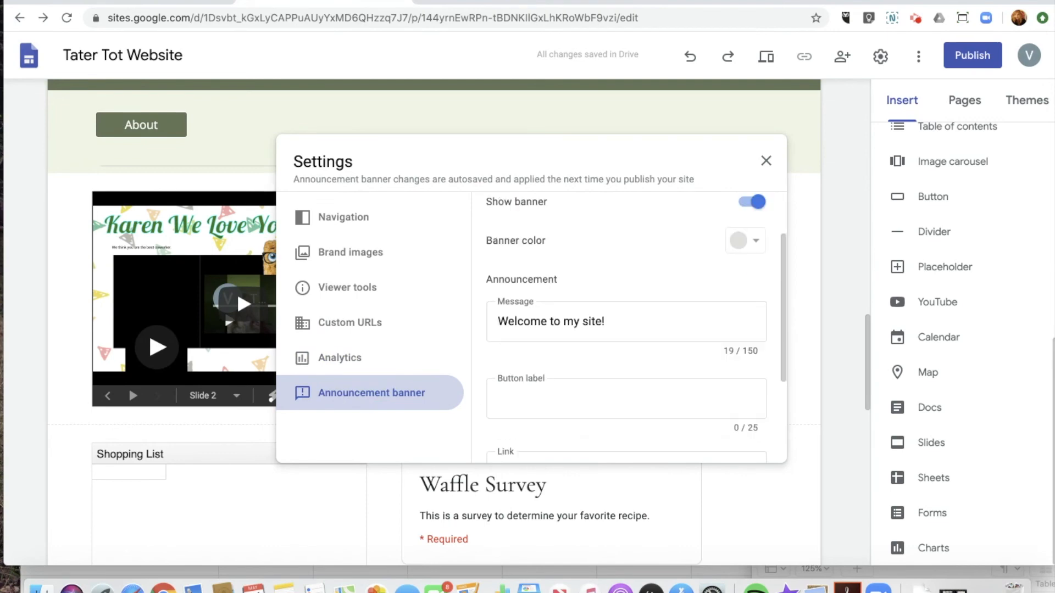
left_click(767, 162)
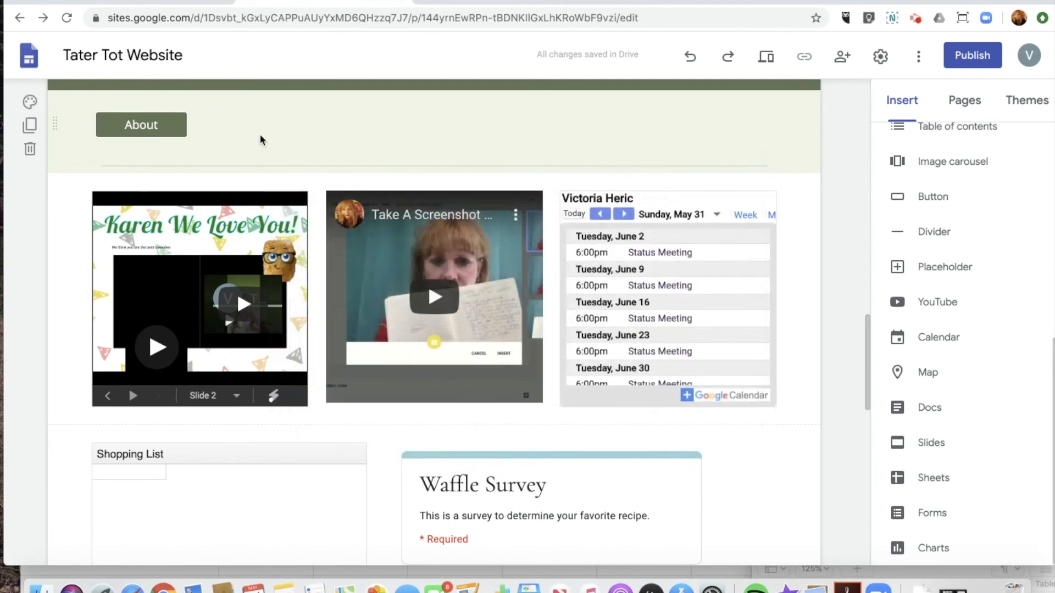
scroll(179, 161, "up", 18)
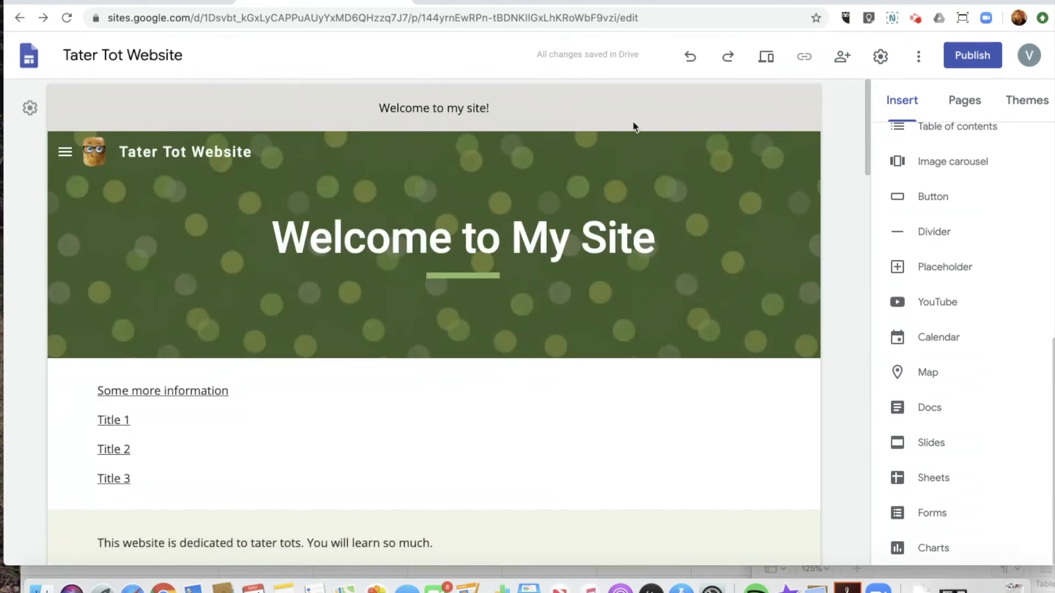
left_click(922, 59)
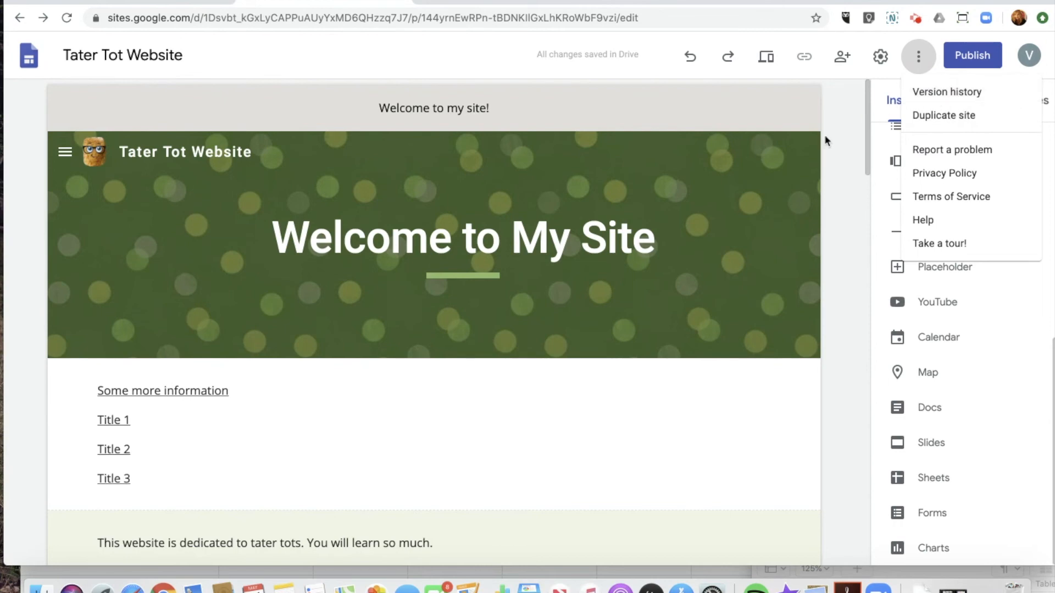
left_click(769, 112)
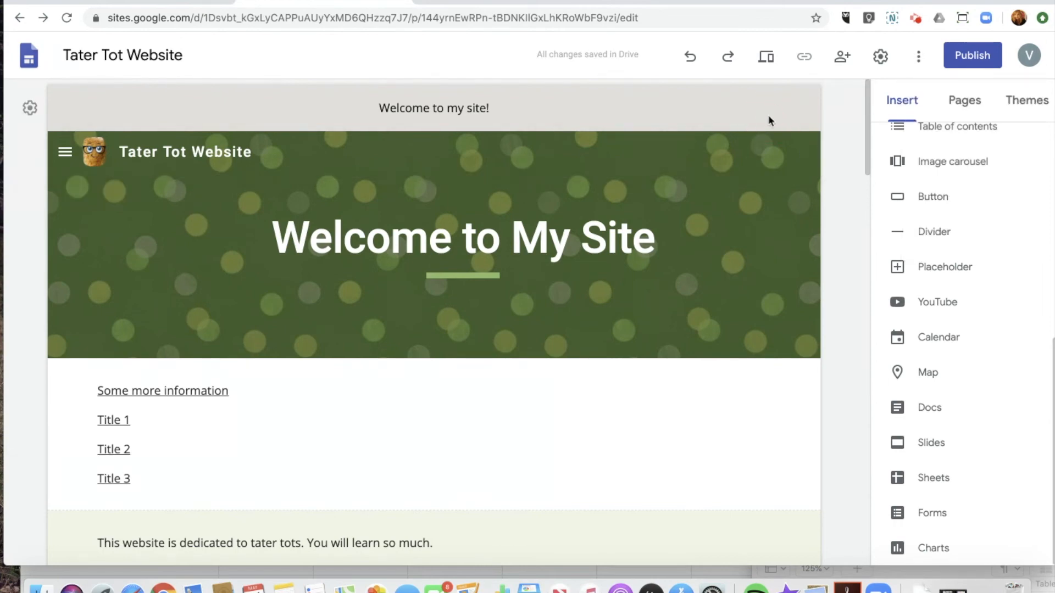
Publish the site at the web address tatertotwebsite, checking who can view it and requesting that public search engines not display it.
left_click(971, 58)
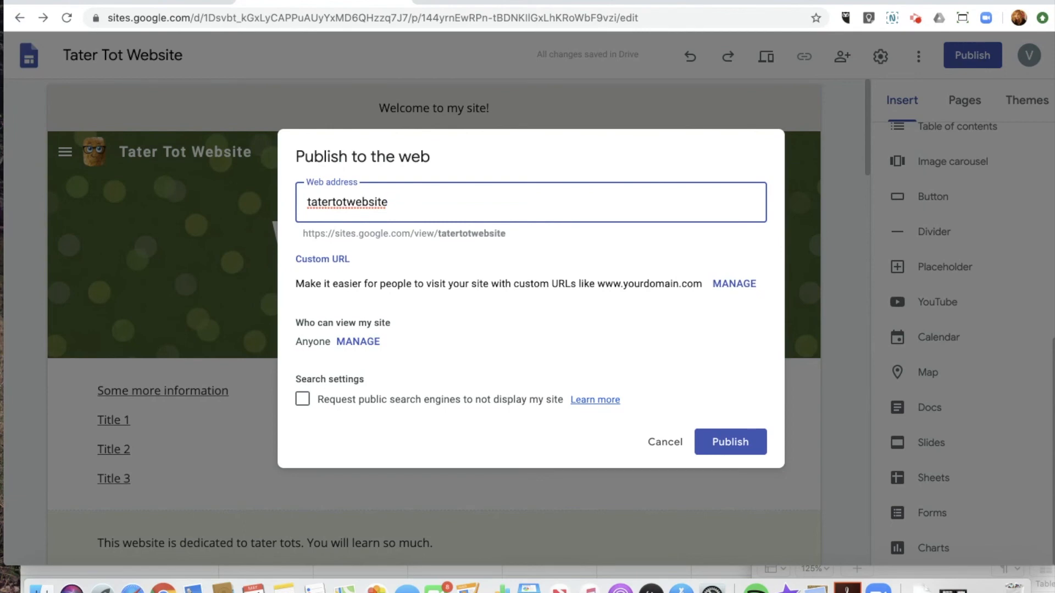
left_click(315, 258)
left_click(329, 261)
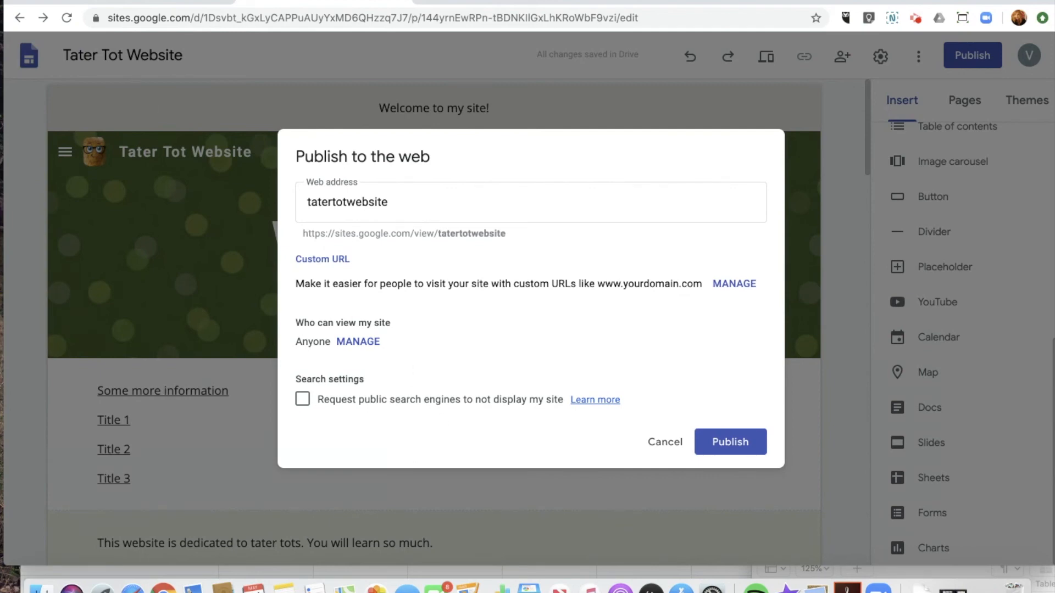
left_click(353, 341)
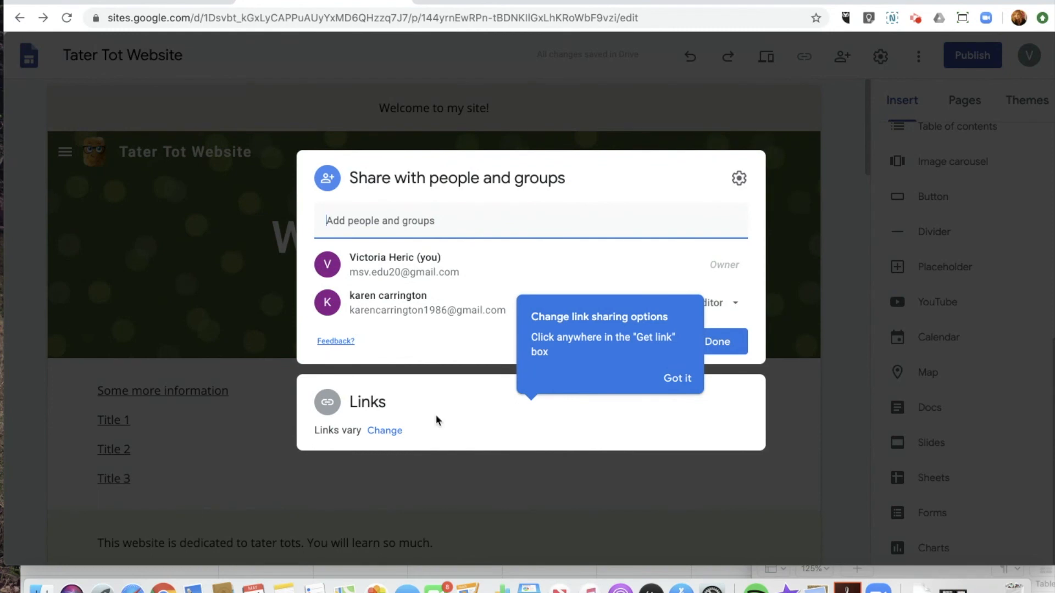
left_click(684, 378)
left_click(716, 352)
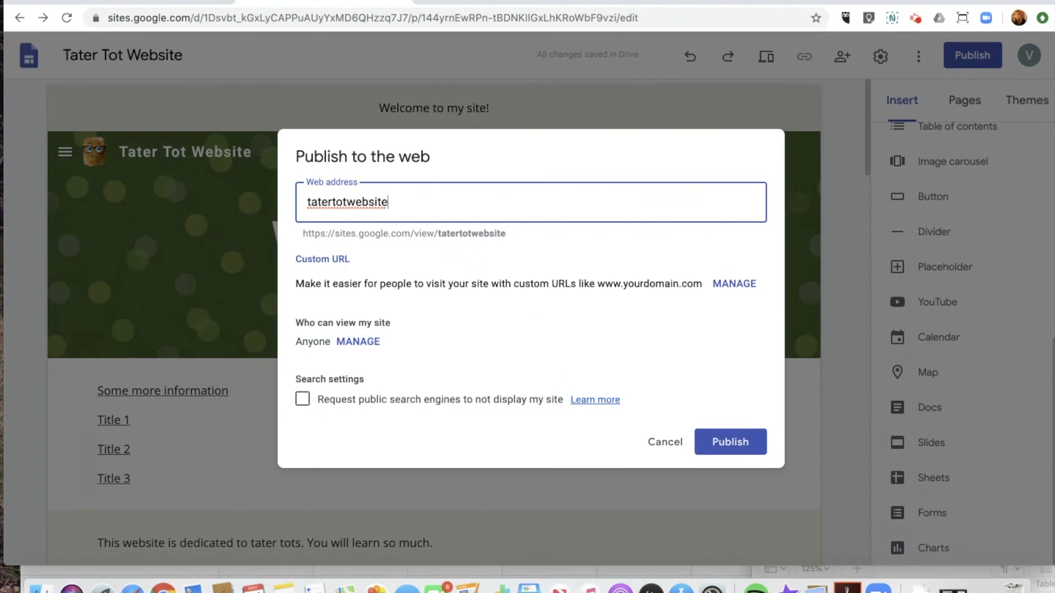
left_click(302, 399)
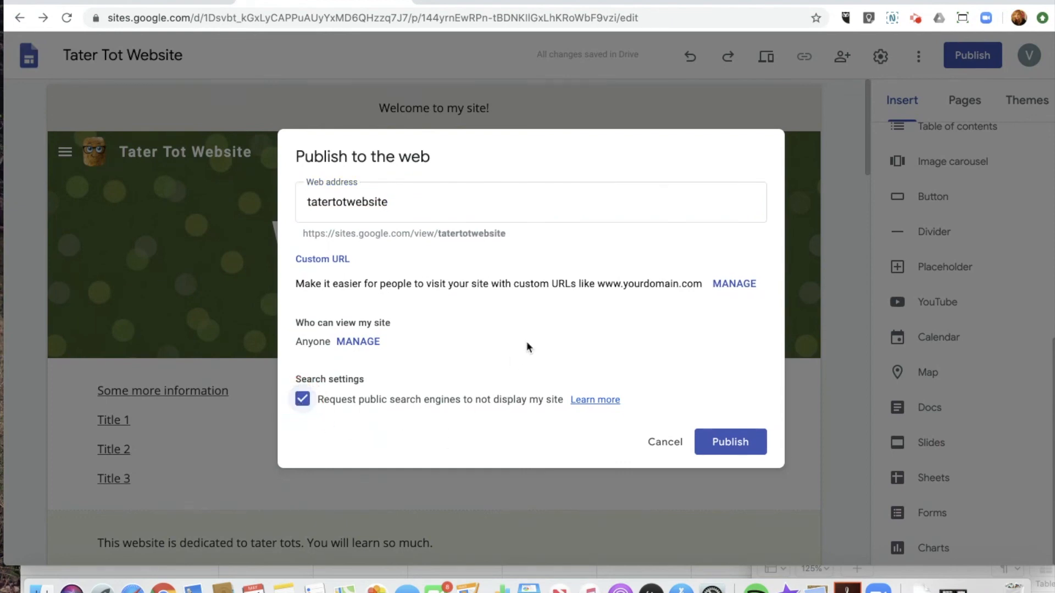
left_click(740, 442)
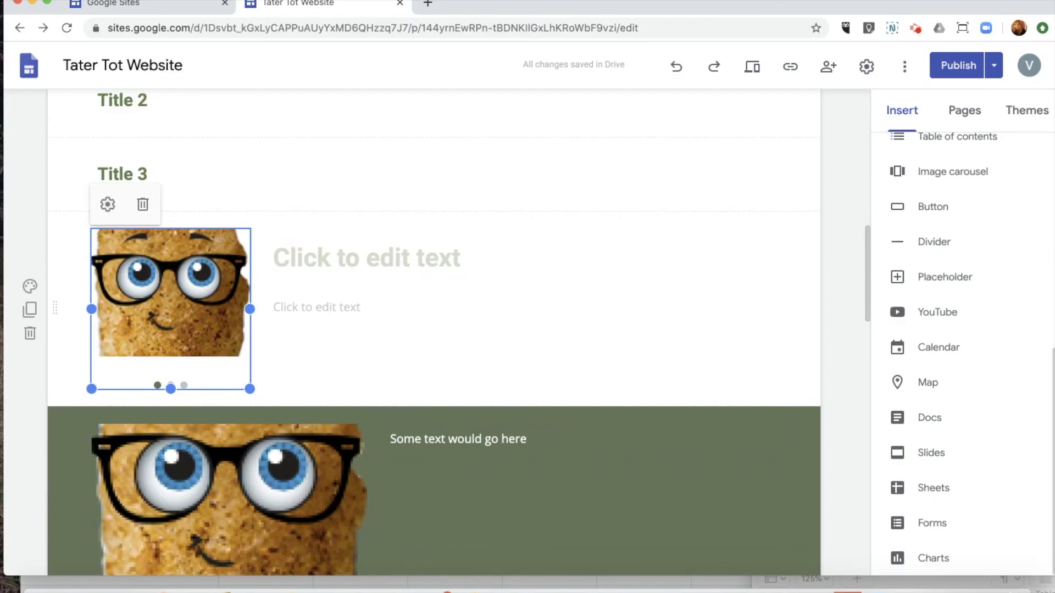
Delete the image carousel beside the empty text placeholders below Title 3, leaving the placeholders blank.
key("Delete")
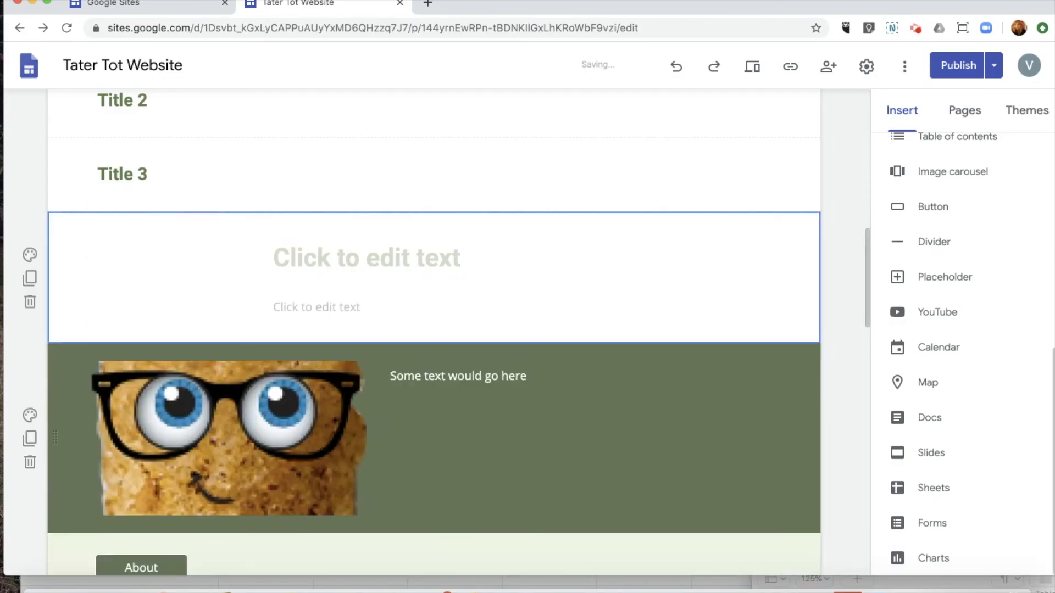
left_click(383, 271)
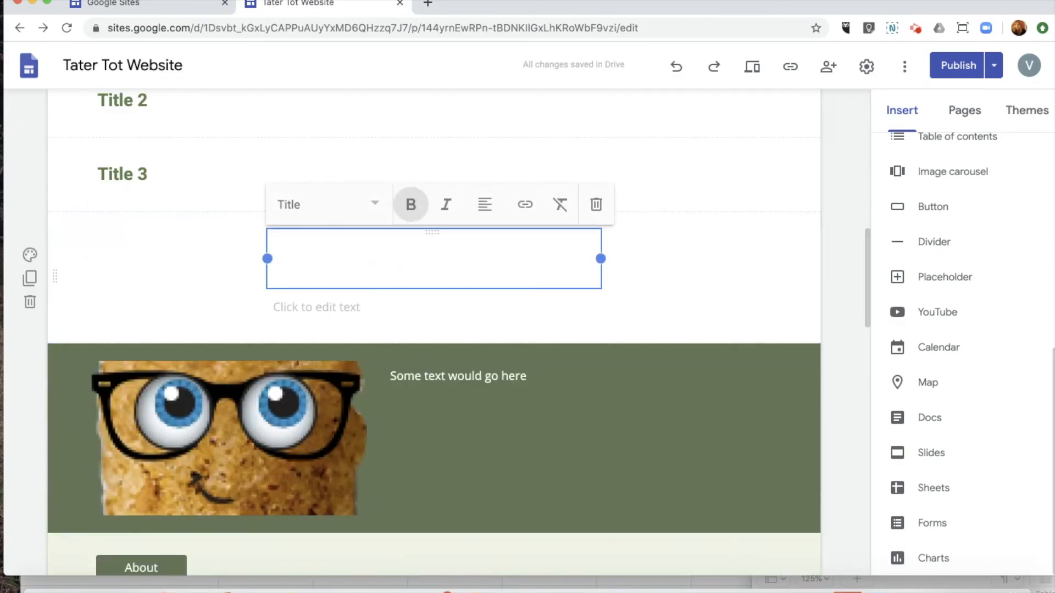
left_click(352, 307)
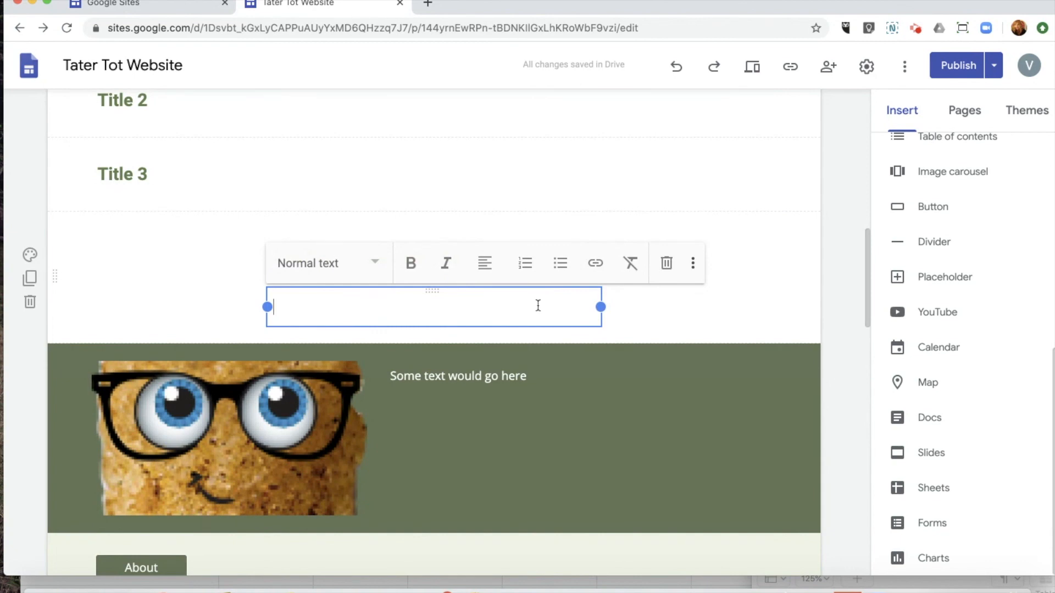
left_click(674, 325)
Compare the draft home page with the currently published version around Title 3, and republish the site with the changes.
left_click(994, 65)
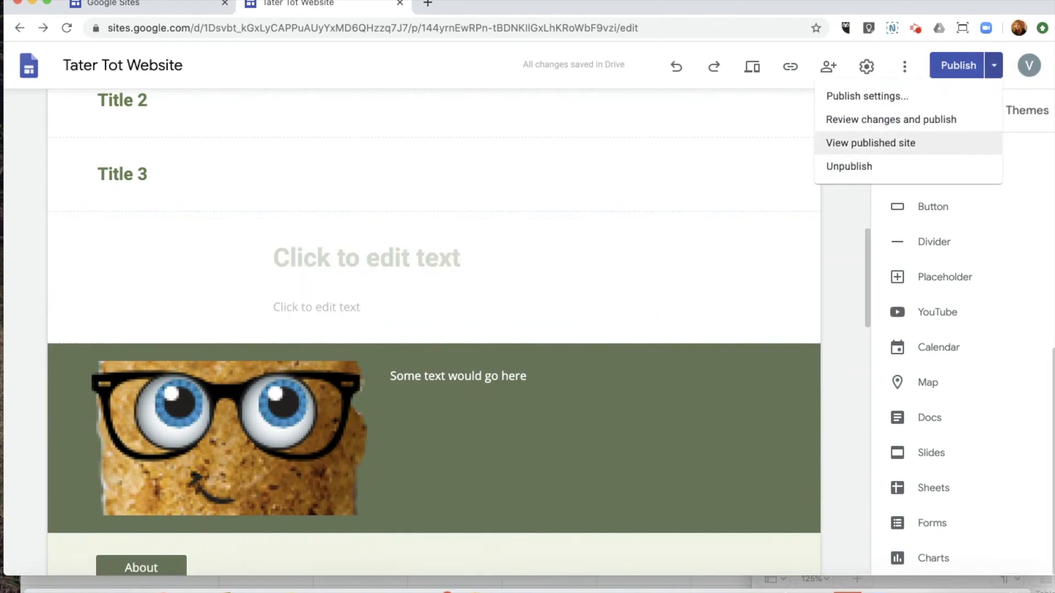
left_click(885, 129)
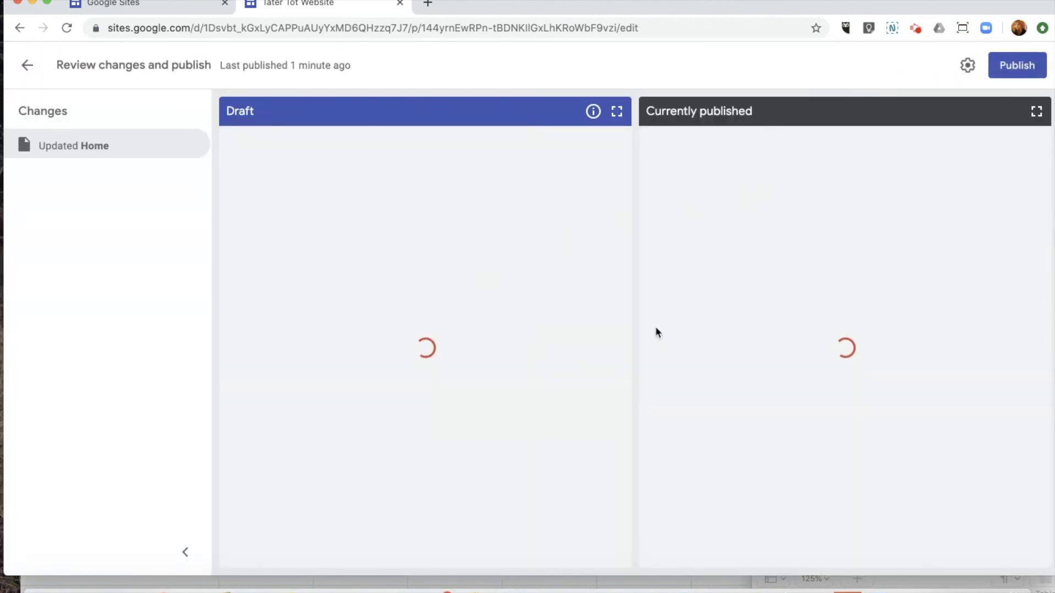
scroll(537, 384, "down", 10)
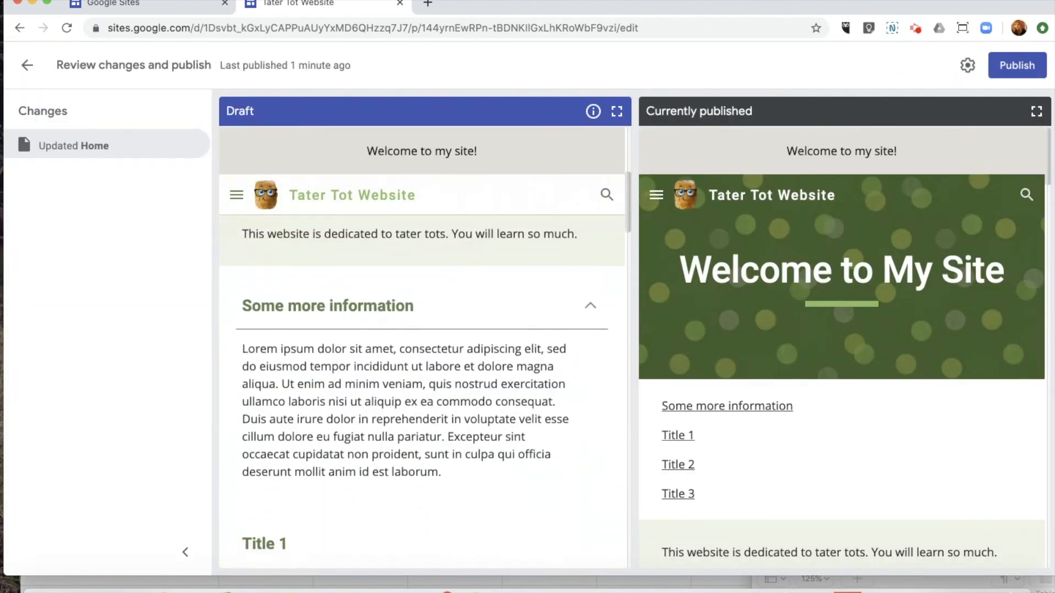
scroll(355, 566, "down", 3)
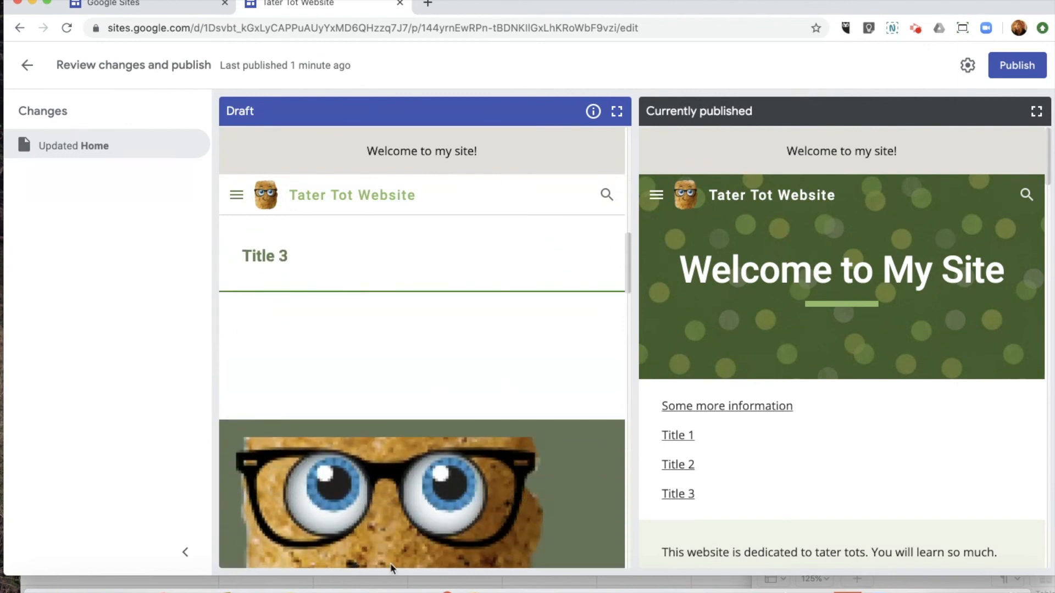
scroll(809, 429, "down", 10)
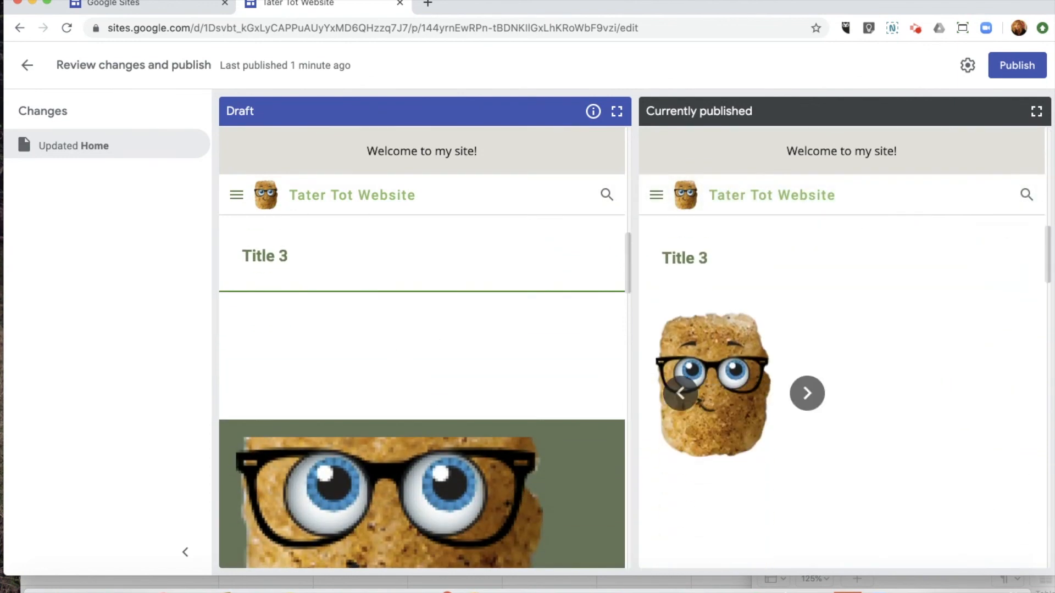
scroll(813, 431, "down", 1)
scroll(824, 434, "up", 1)
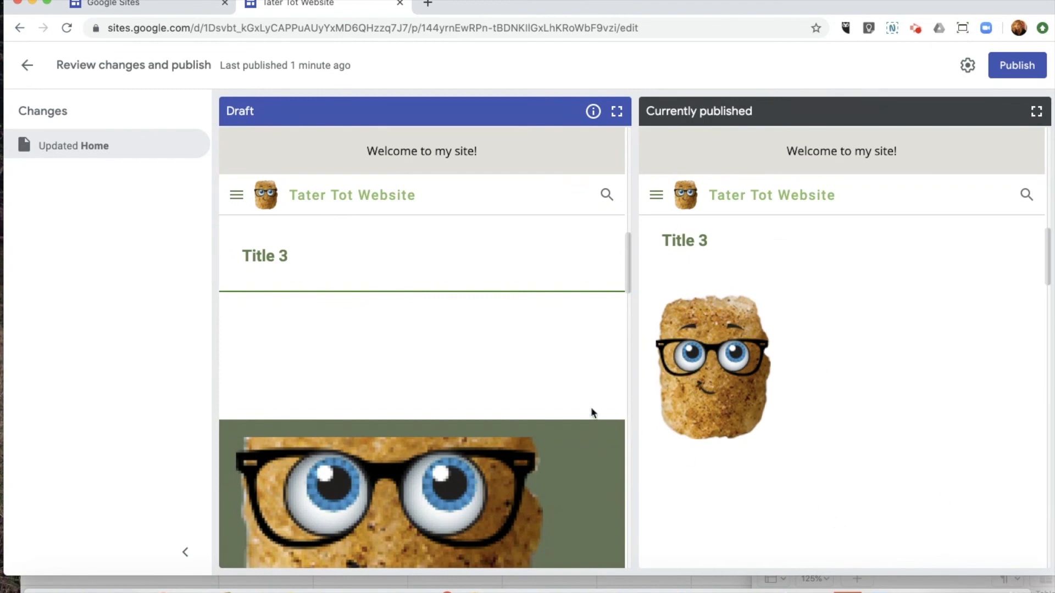
left_click(1016, 64)
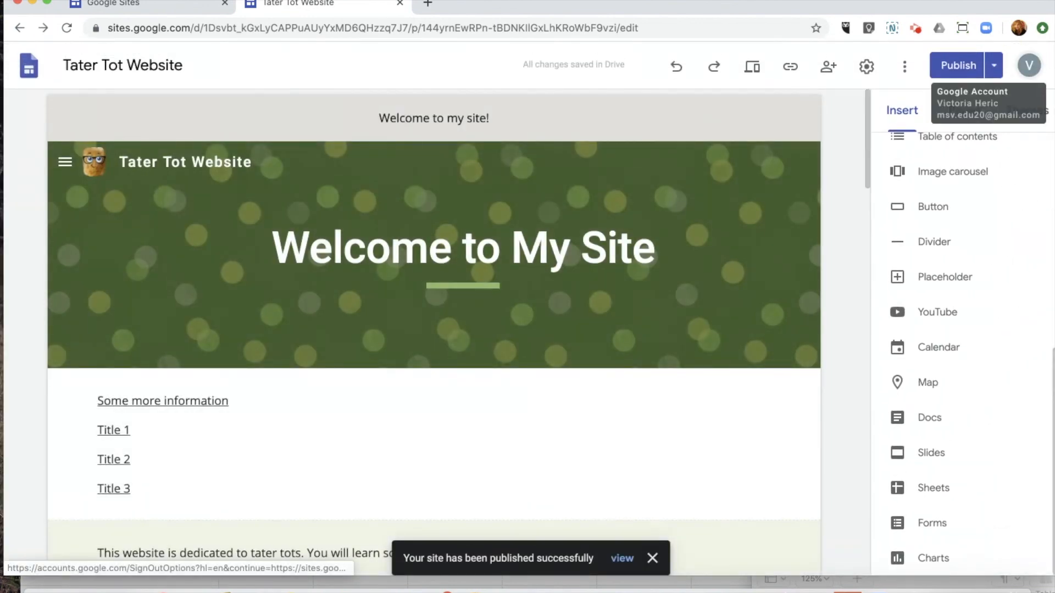
View the published site, look through the whole home page down to its embedded content, and open the site search.
left_click(993, 66)
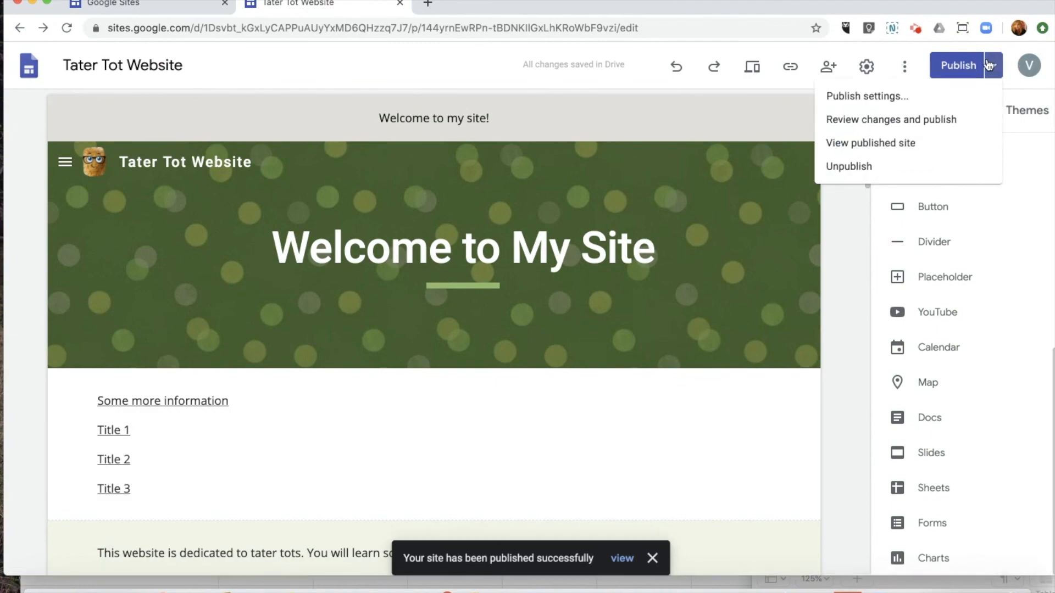
left_click(882, 144)
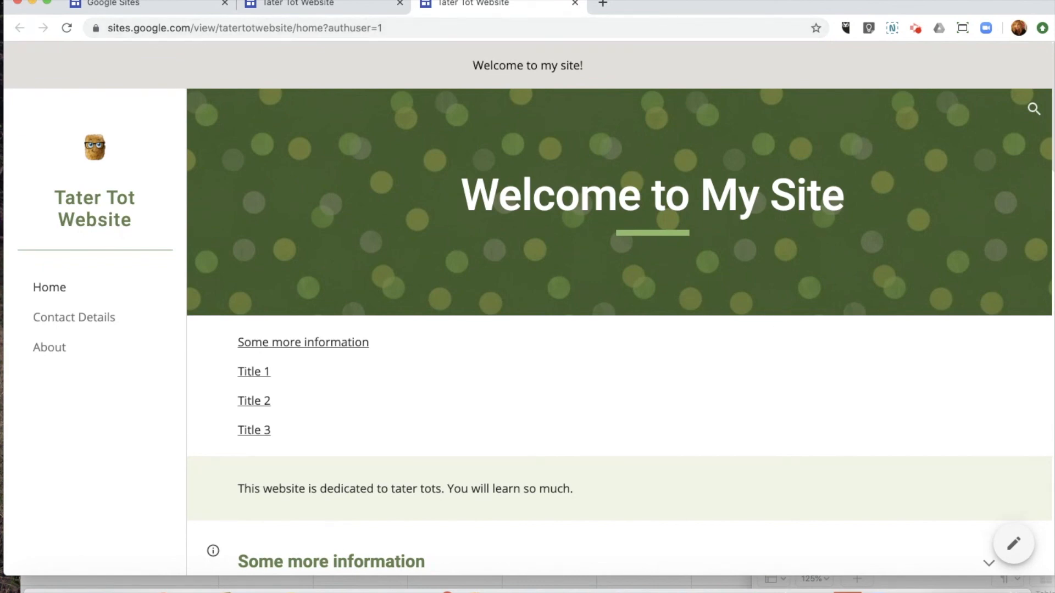
left_click(39, 105)
scroll(162, 308, "down", 10)
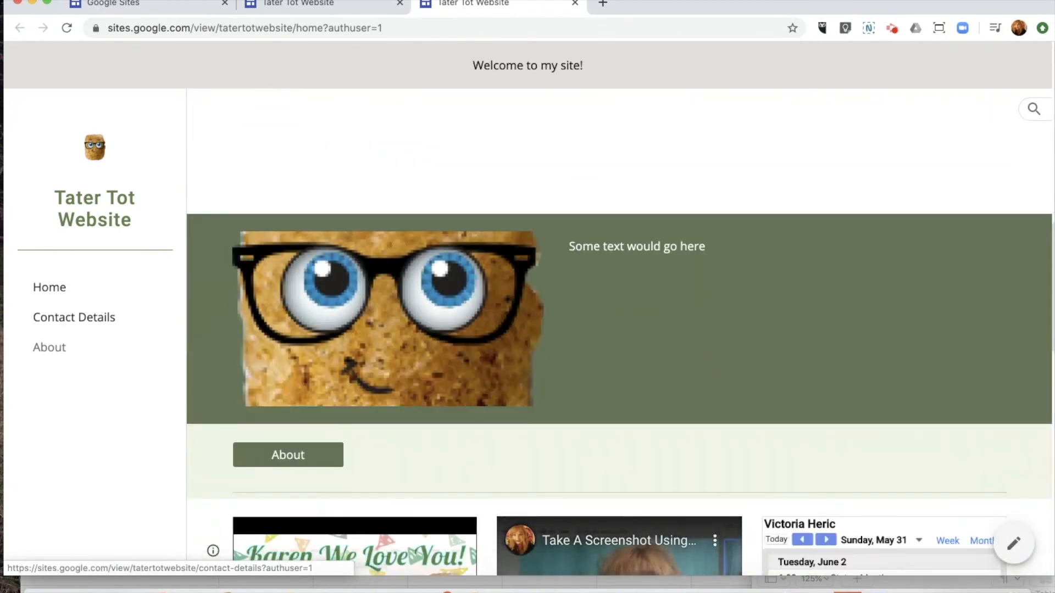
scroll(163, 308, "down", 6)
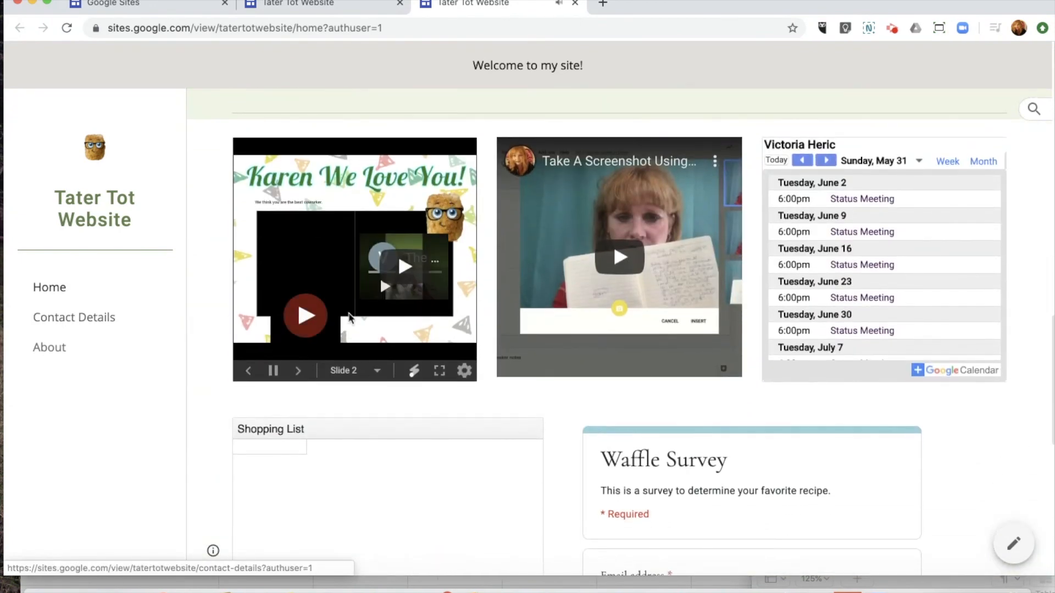
scroll(291, 320, "down", 8)
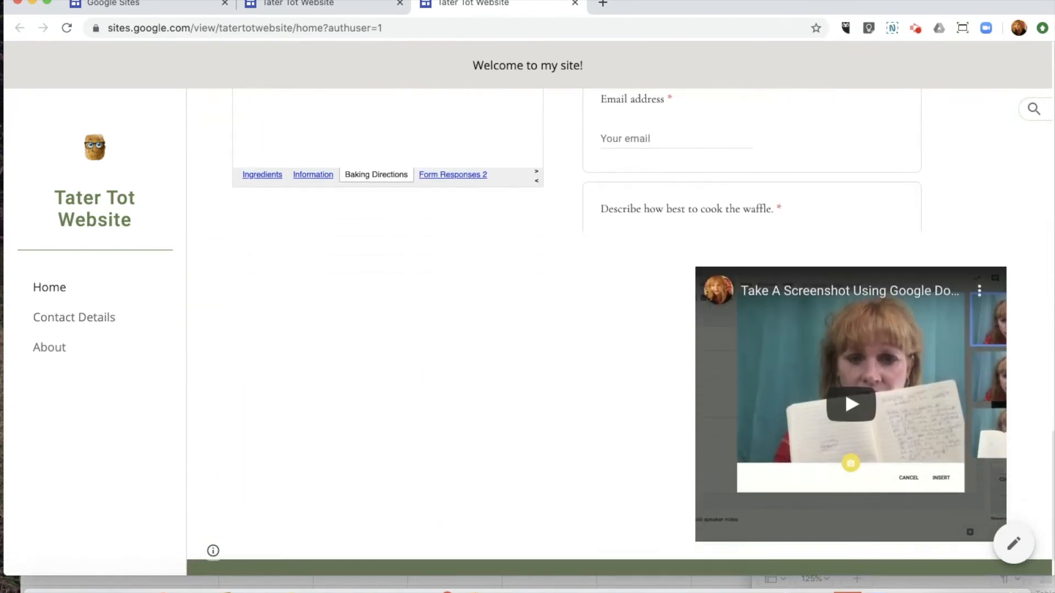
scroll(657, 421, "up", 20)
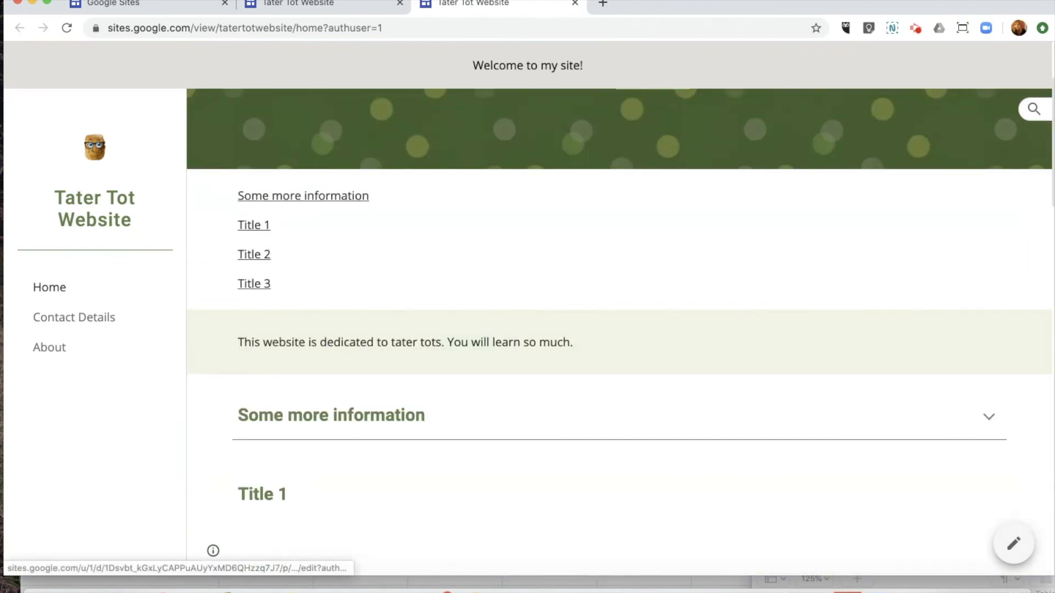
left_click(1033, 109)
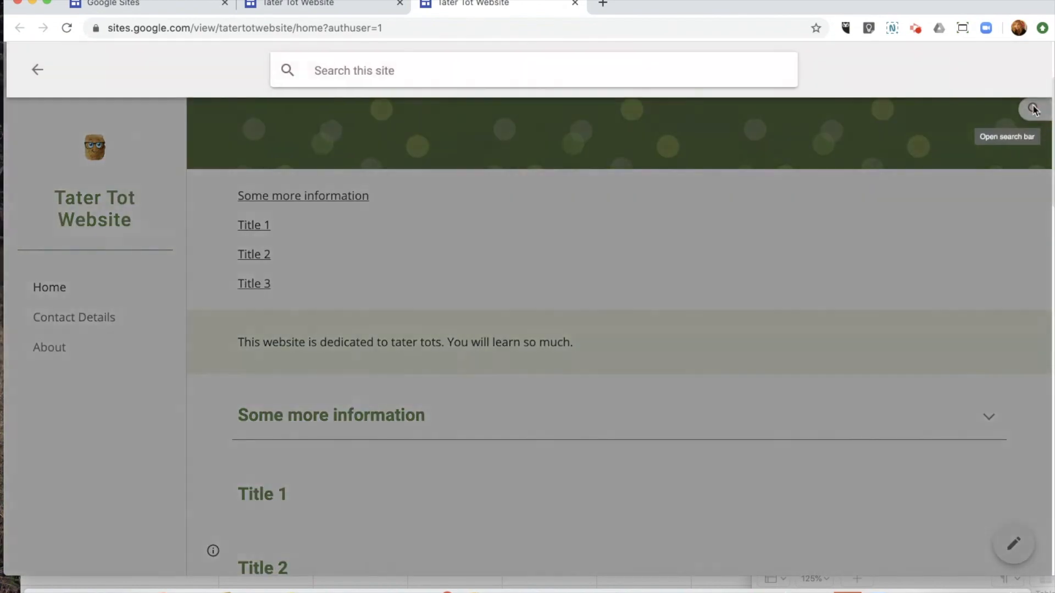